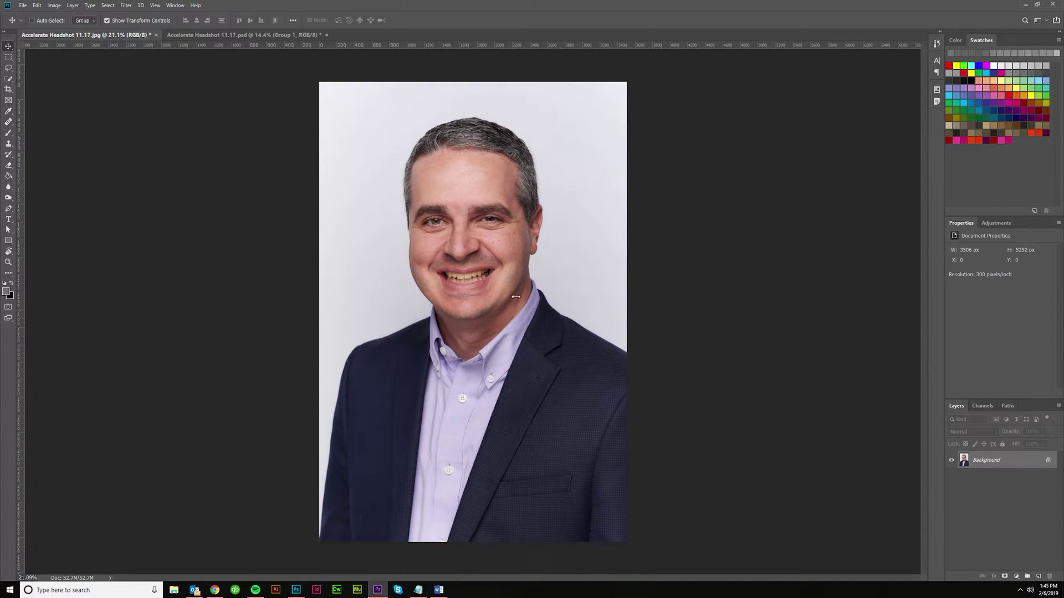
Inspect the headshot up close, checking the skin blemishes, teeth, stubble and eyes for areas that need retouching.
click(8, 50)
scroll(491, 210, up, 5)
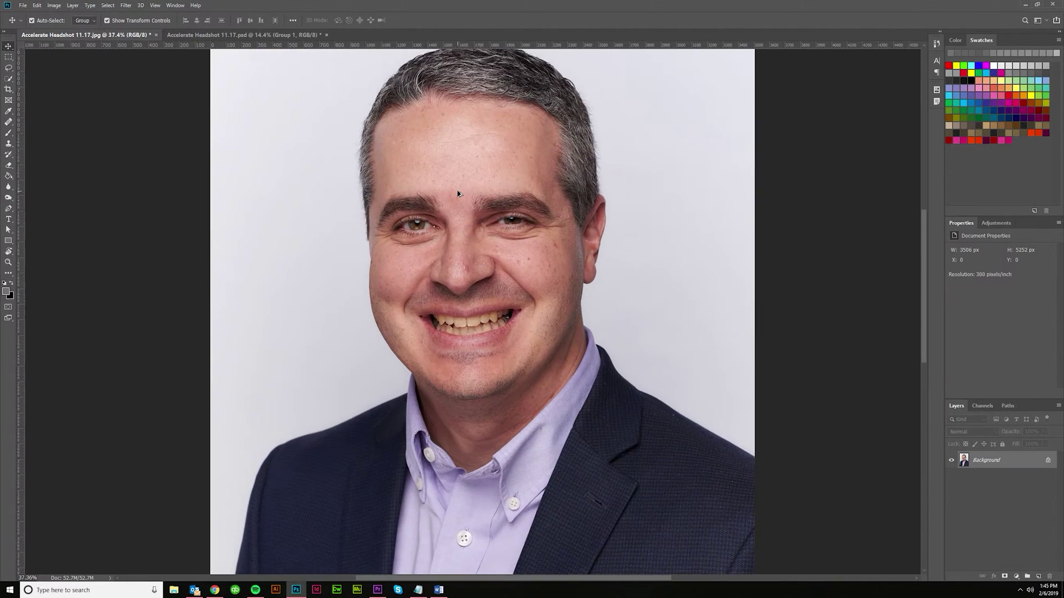
scroll(477, 210, up, 2)
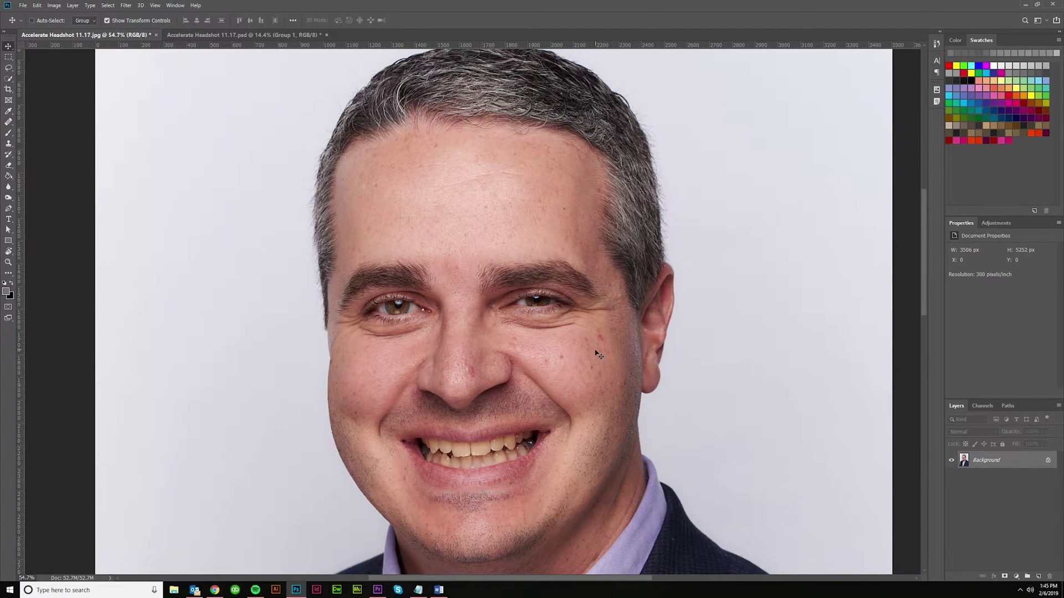
scroll(598, 355, down, 2)
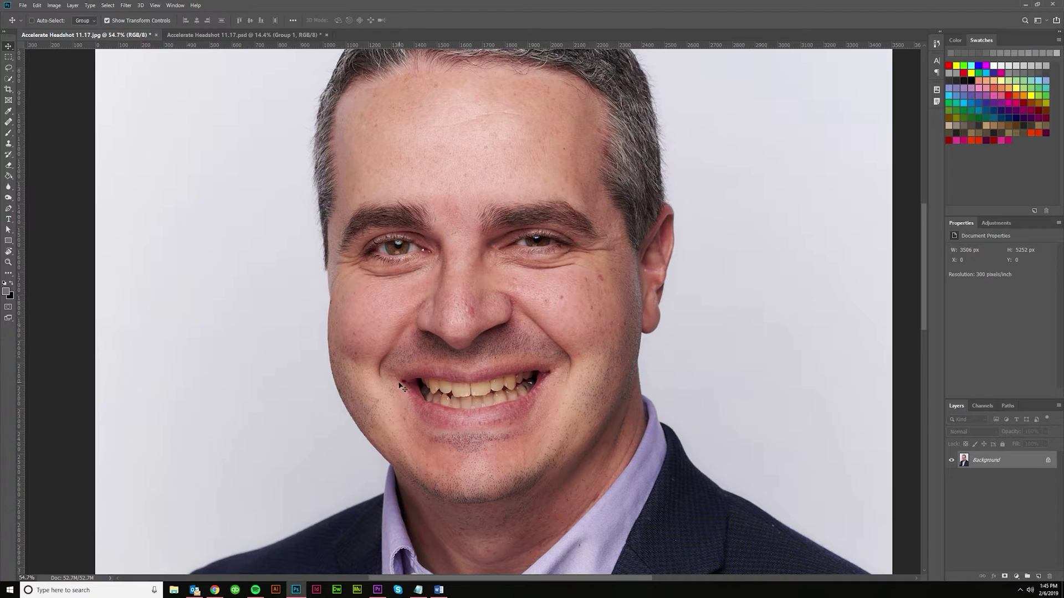
scroll(446, 392, up, 5)
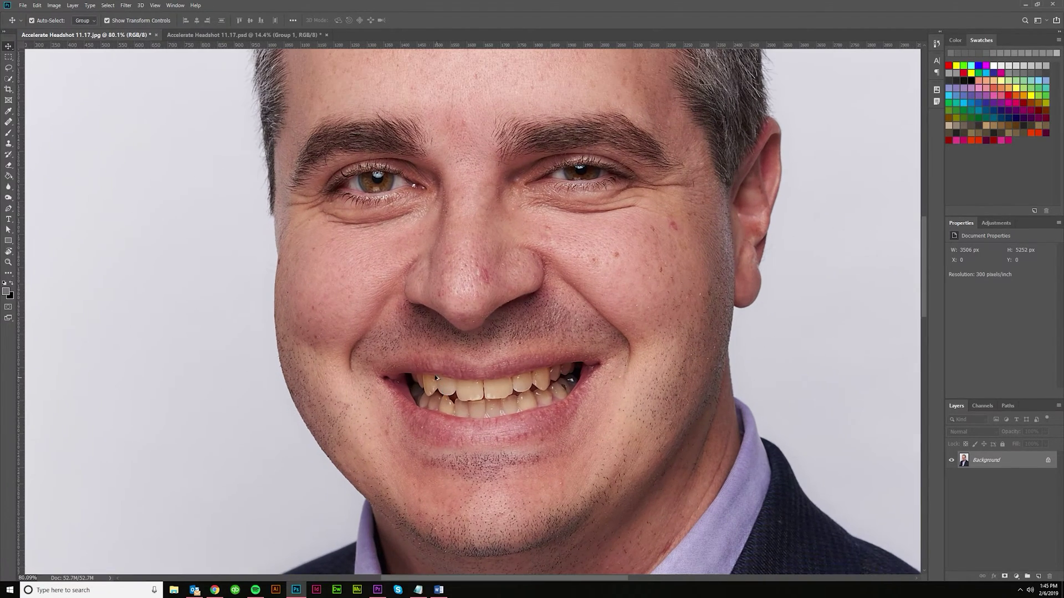
scroll(457, 356, up, 3)
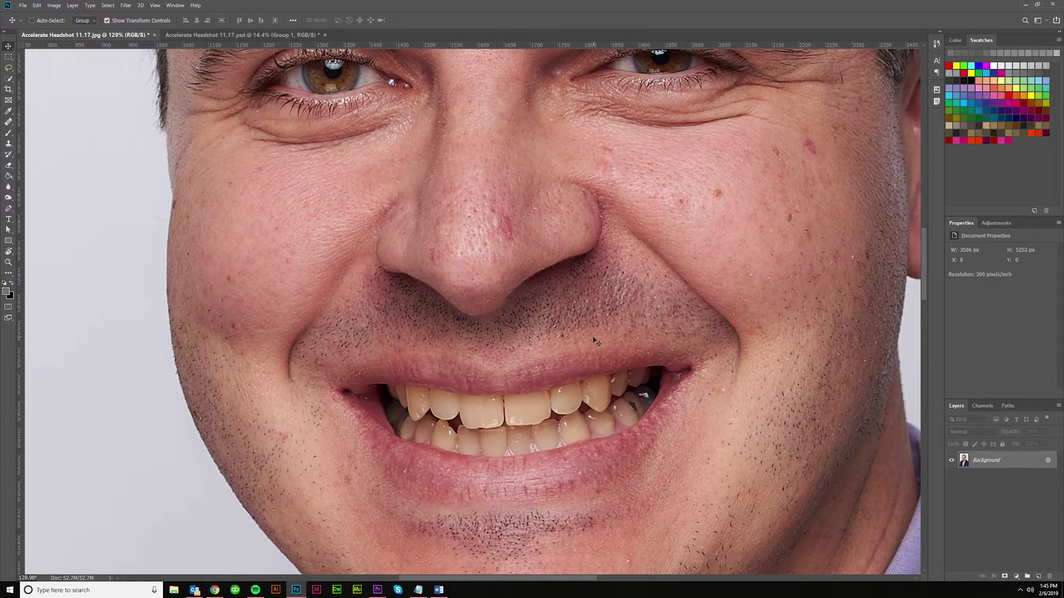
scroll(592, 340, down, 4)
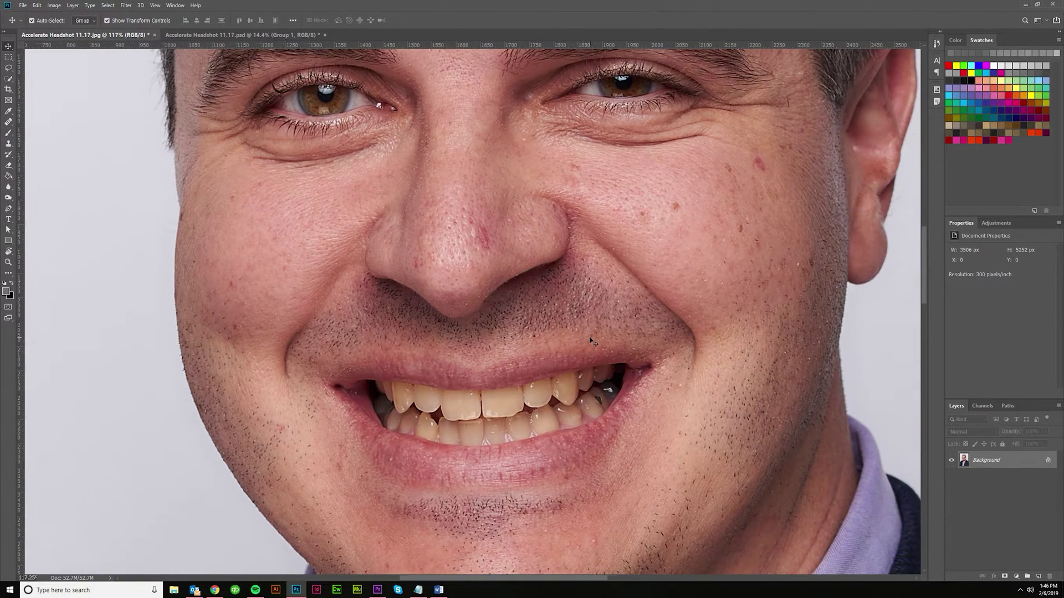
scroll(592, 341, down, 2)
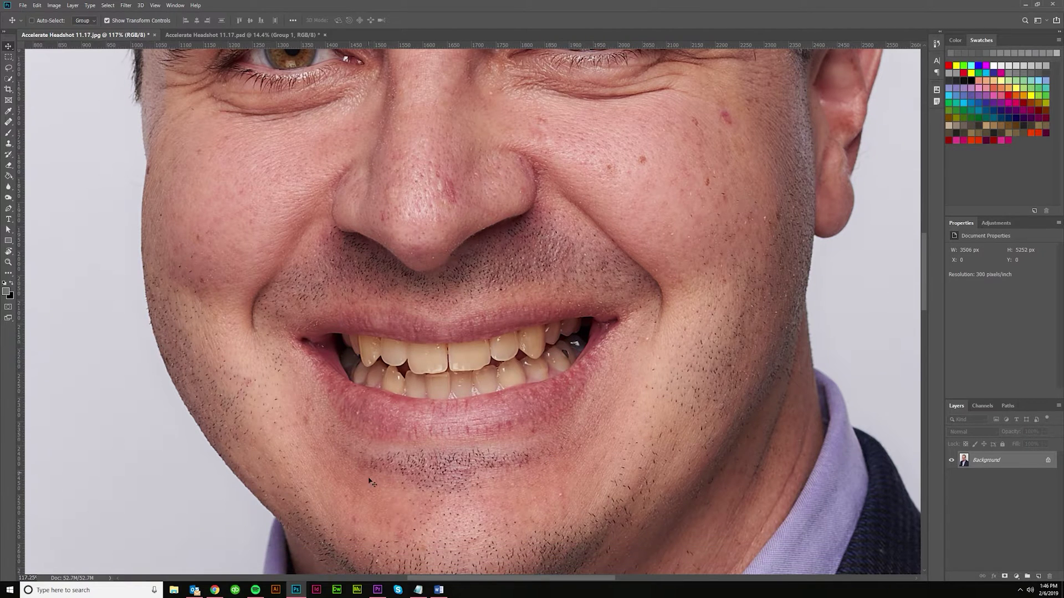
scroll(424, 476, down, 3)
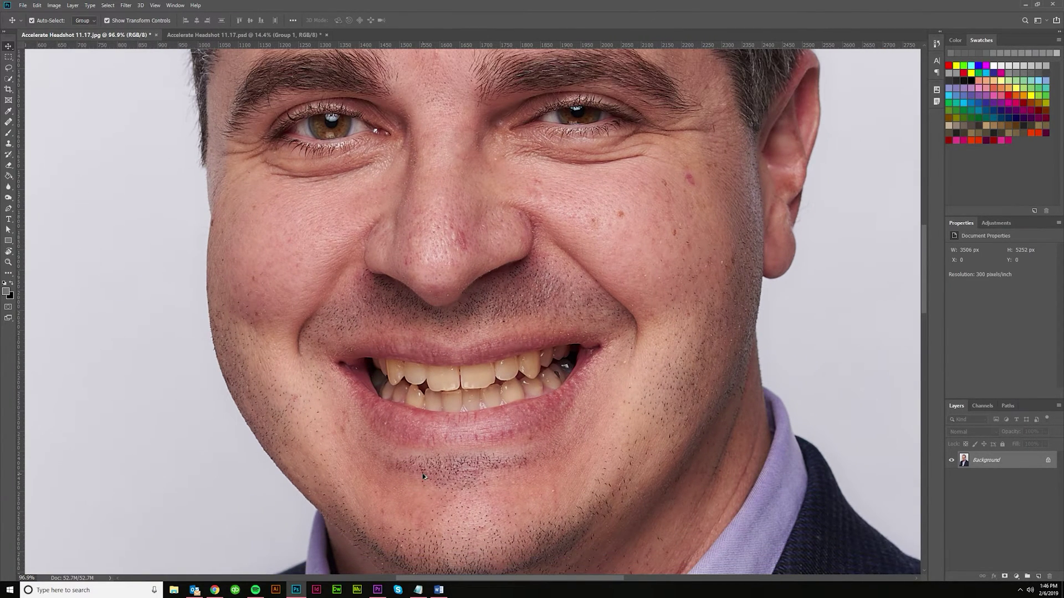
scroll(423, 476, down, 2)
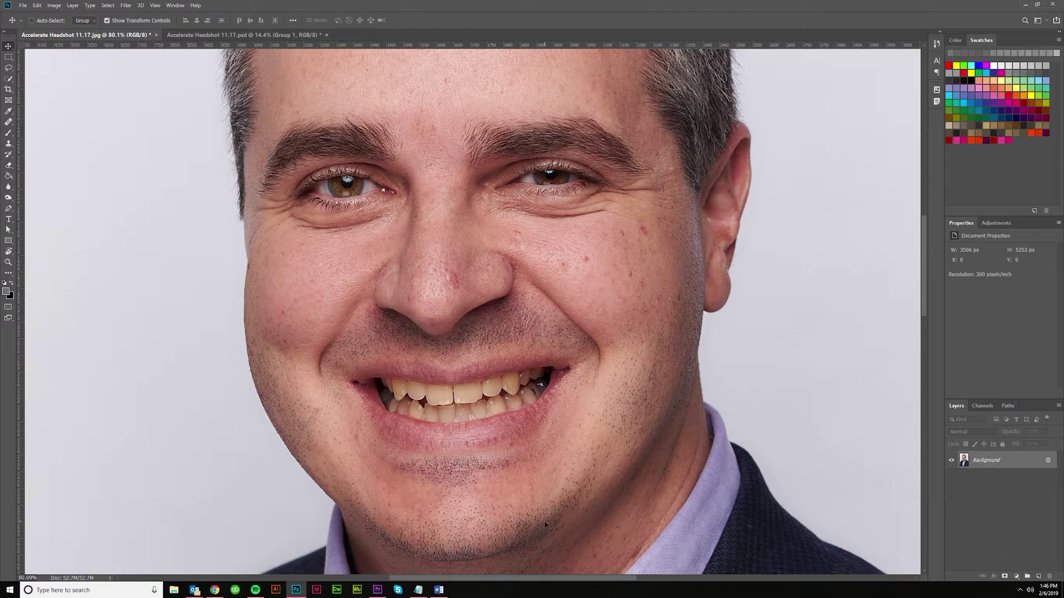
scroll(549, 512, up, 1)
scroll(549, 512, left, 2)
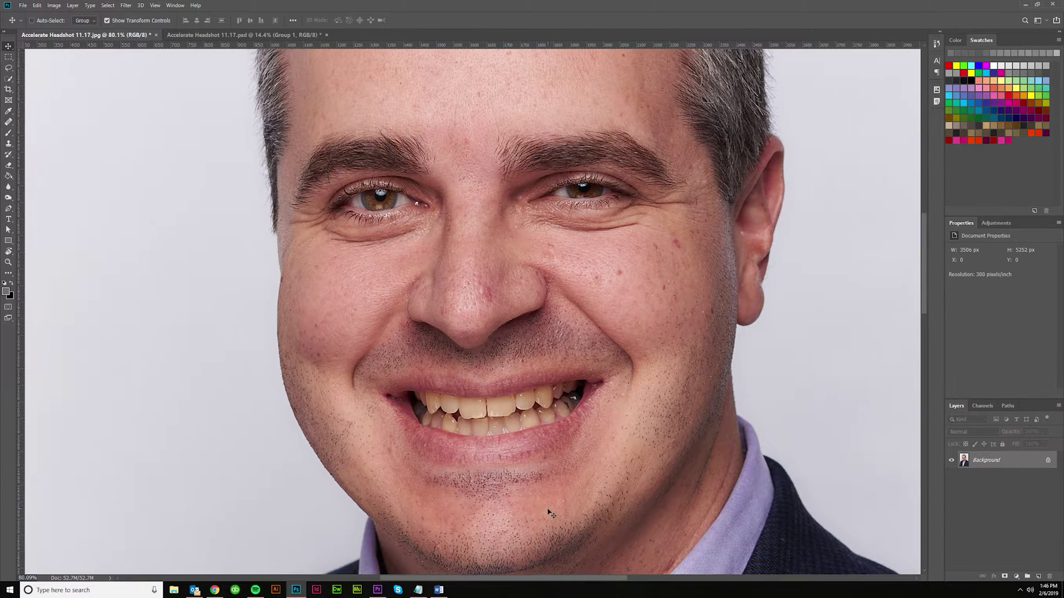
scroll(549, 512, down, 3)
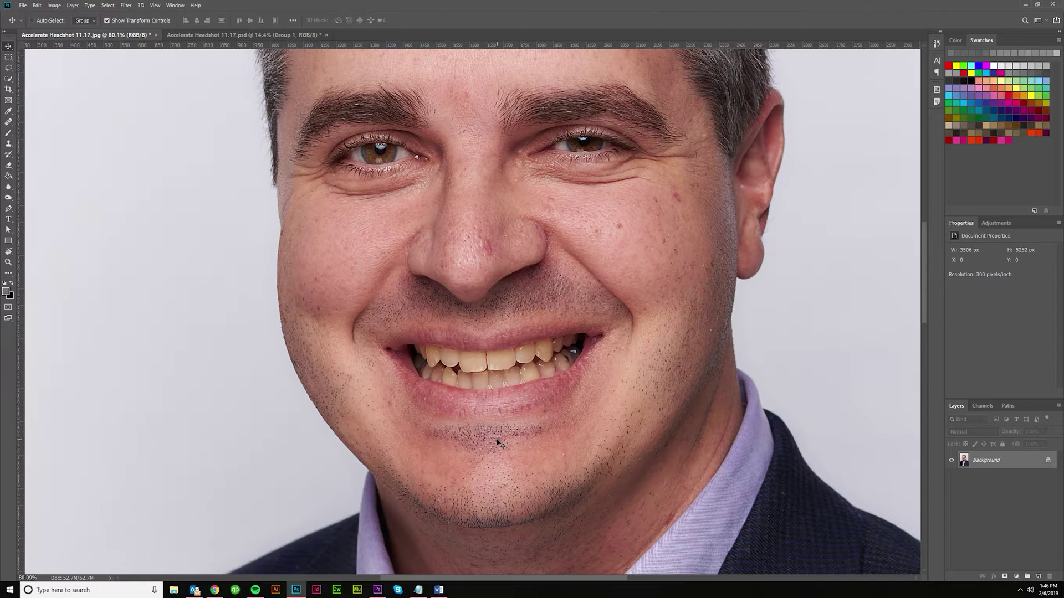
scroll(497, 440, up, 5)
scroll(533, 422, down, 2)
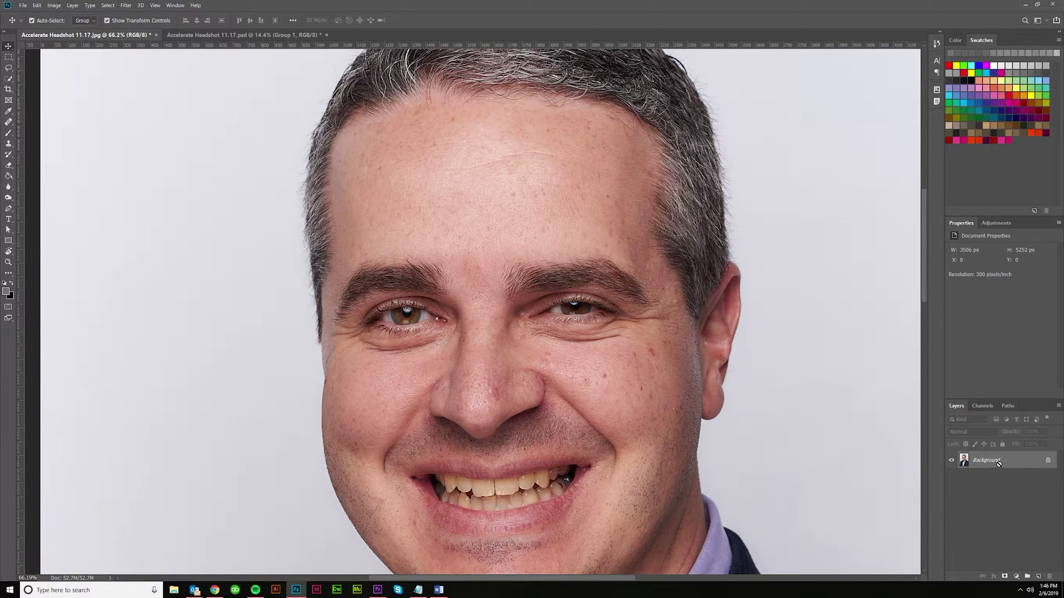
Duplicate the Background layer and select the copy.
key(ctrl+j)
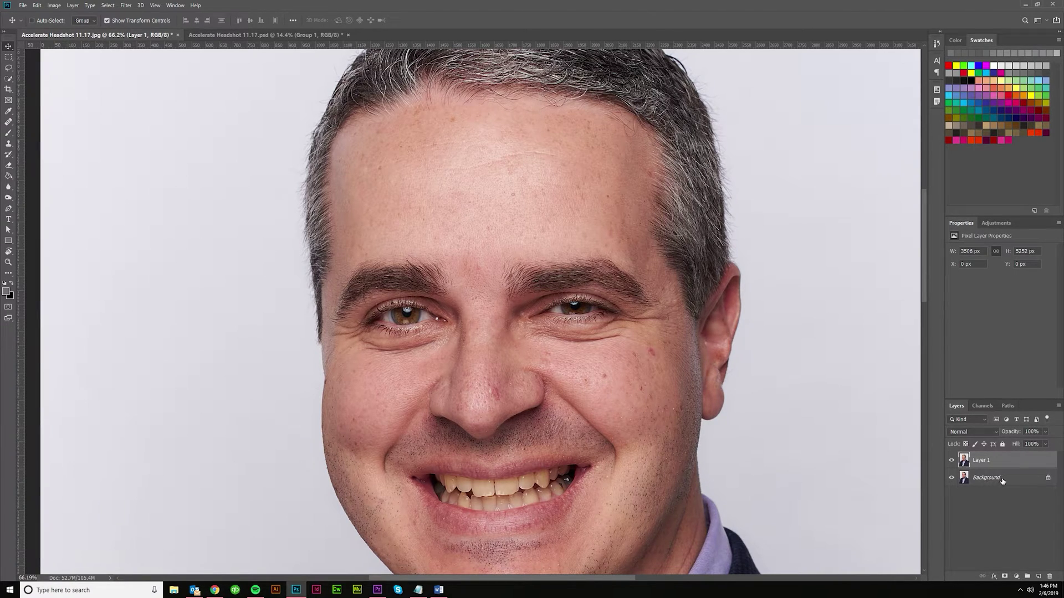
click(1003, 481)
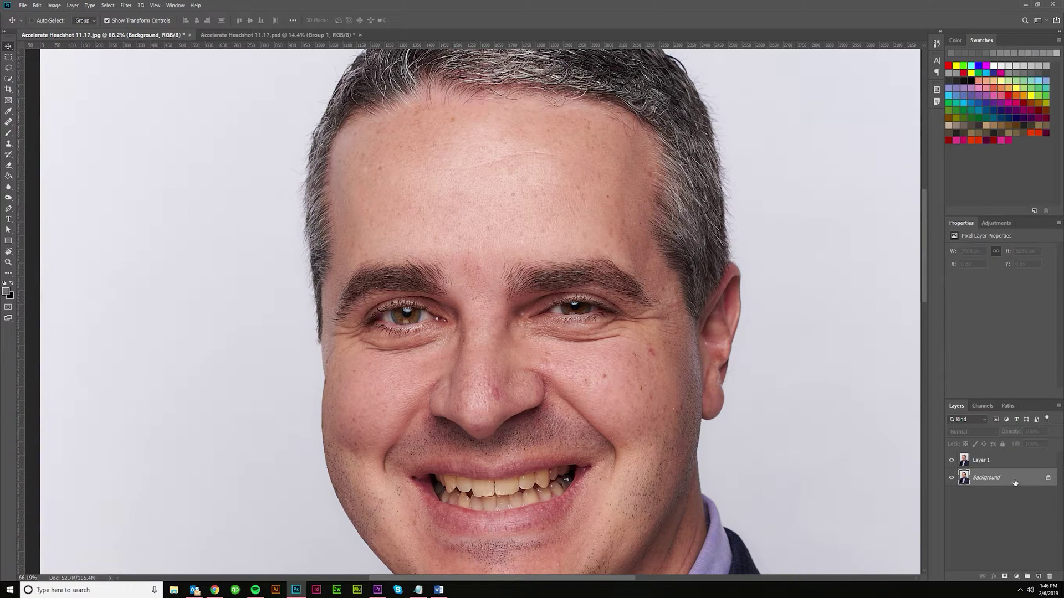
click(975, 461)
Toggle the duplicate layer's visibility to compare it with the original Background layer.
click(951, 460)
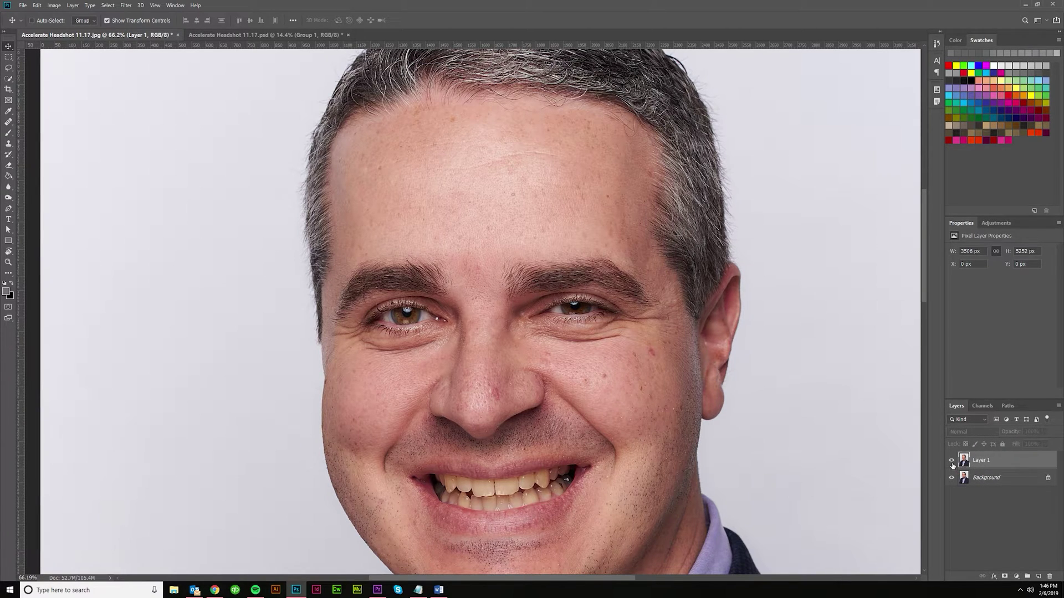
click(952, 462)
drag(952, 487, 952, 461)
click(952, 462)
click(951, 462)
click(981, 480)
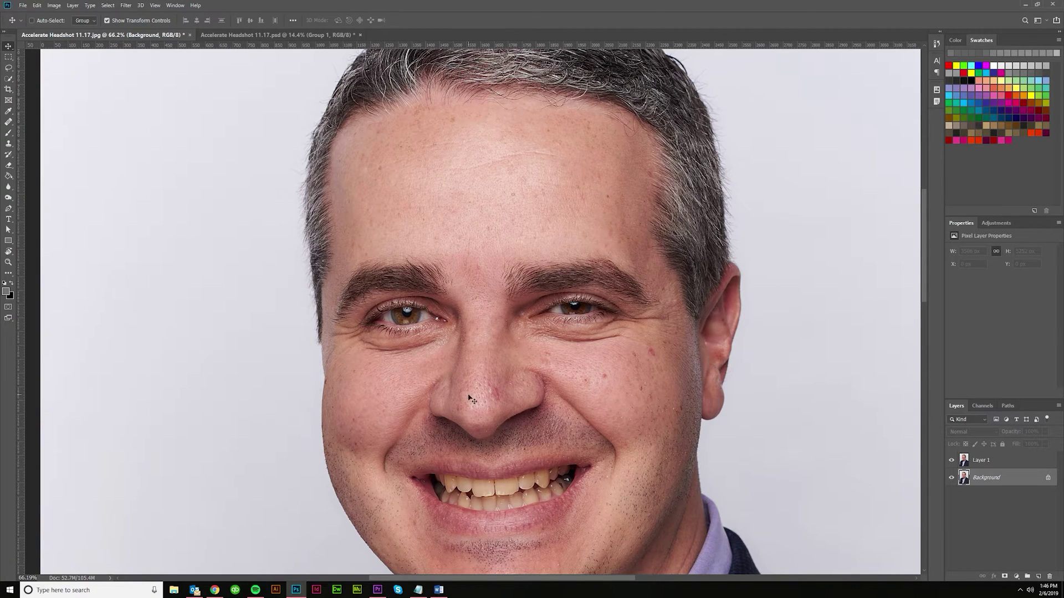
Set up the Healing Brush on Layer 1 with a 50 px brush, focused on the forehead.
click(967, 460)
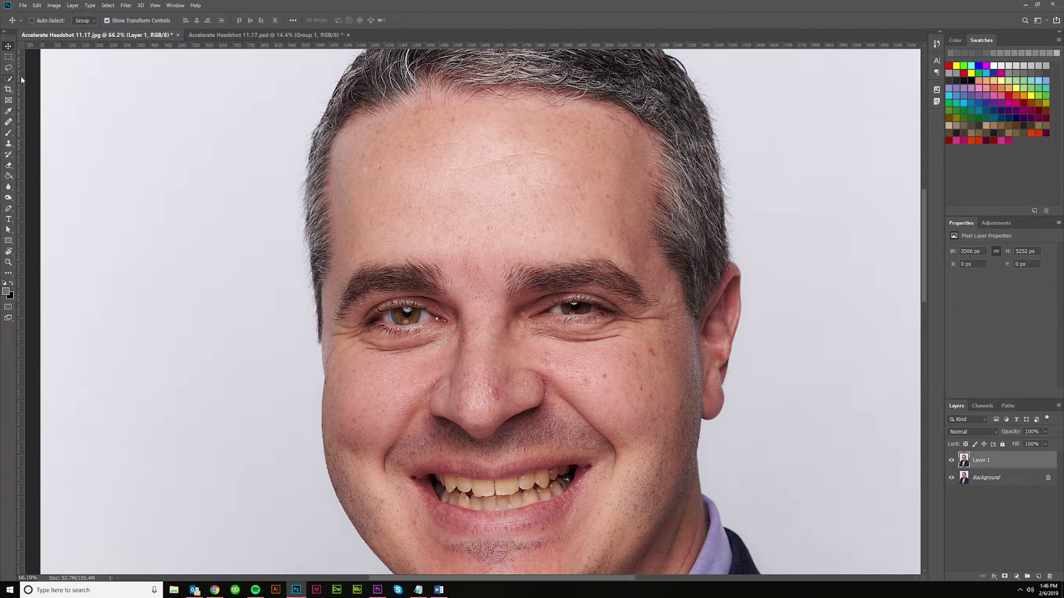
click(9, 123)
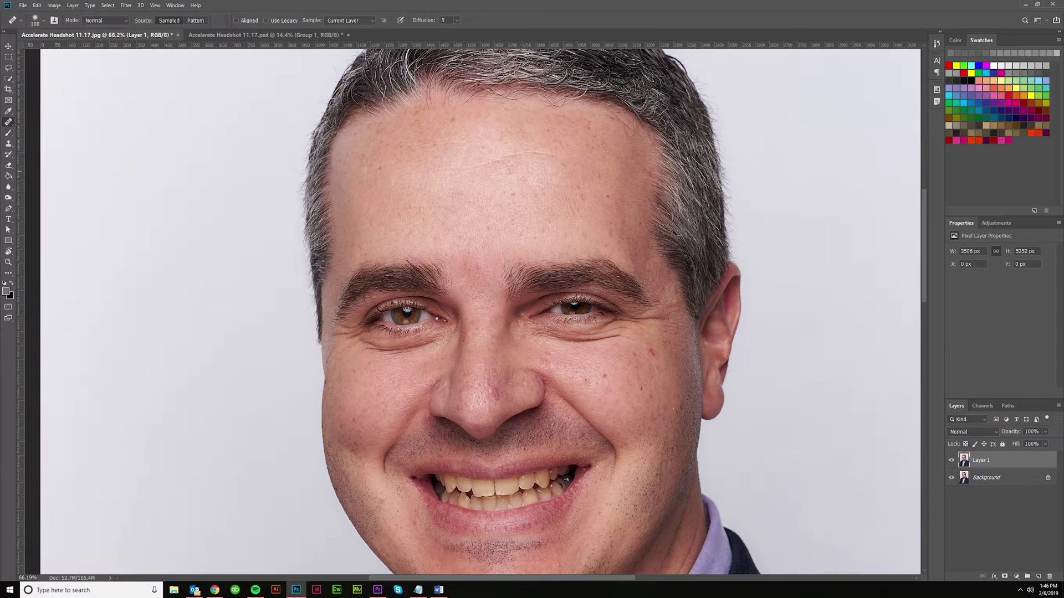
scroll(612, 394, up, 2)
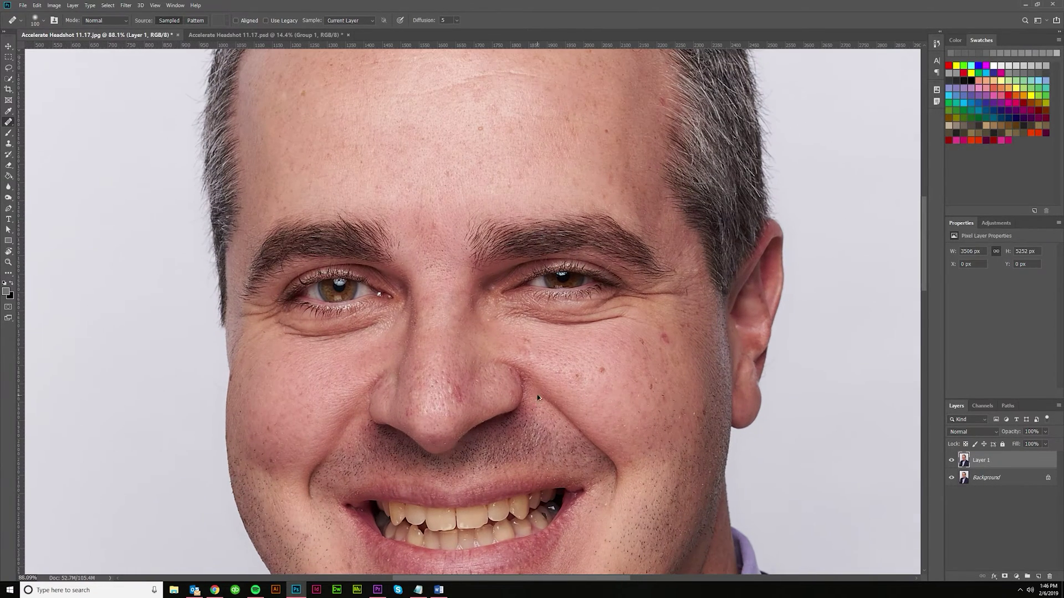
scroll(478, 392, up, 3)
scroll(381, 157, up, 3)
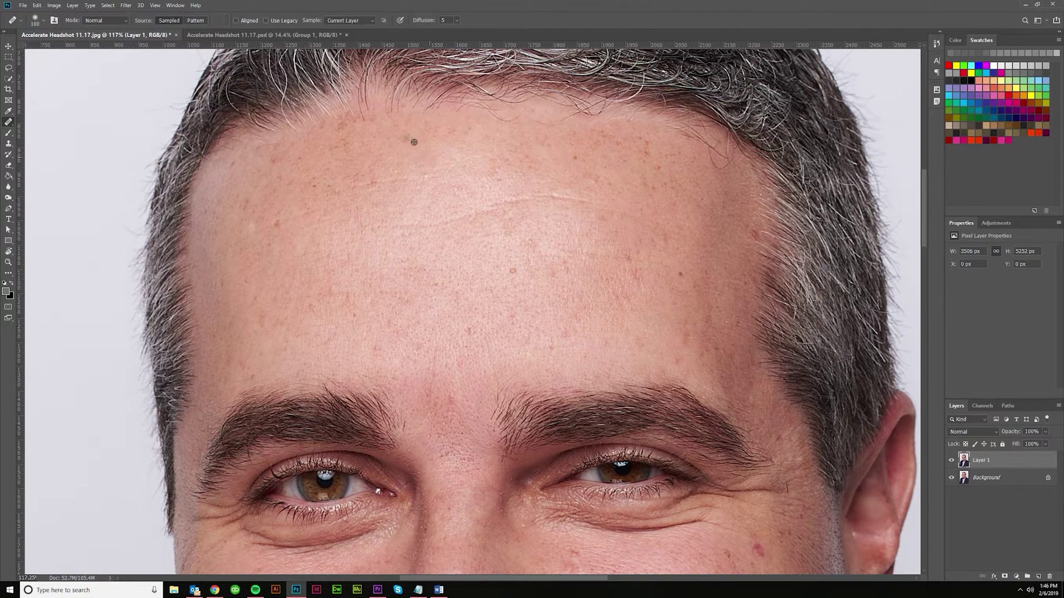
key([)
key([)
key([)
key([)
key([)
Sample clean skin beside the blemishes and heal the spots on the upper and middle forehead.
alt+click(364, 156)
key(alt)
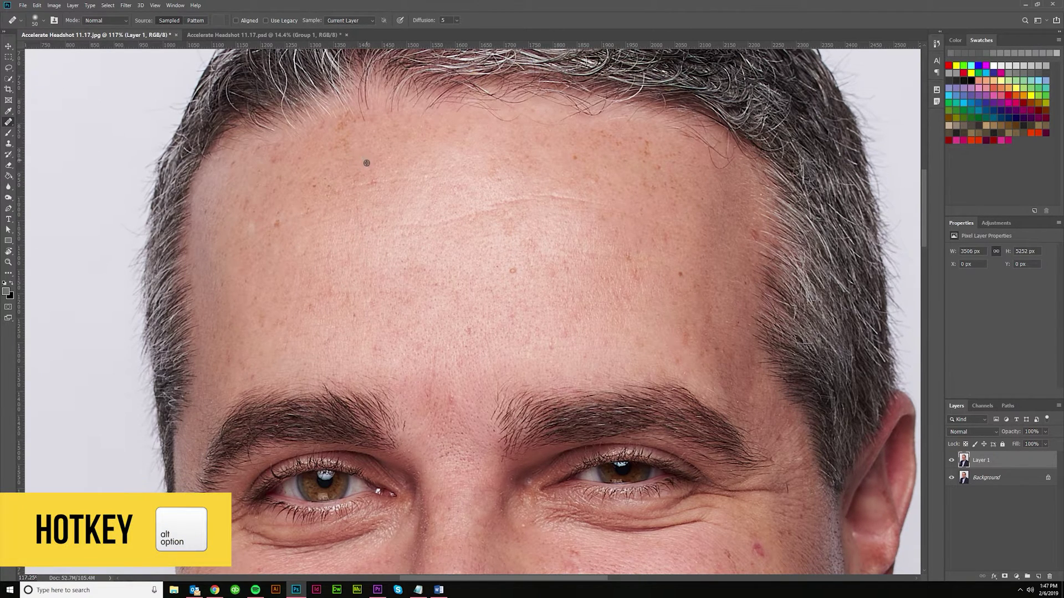
alt+click(362, 159)
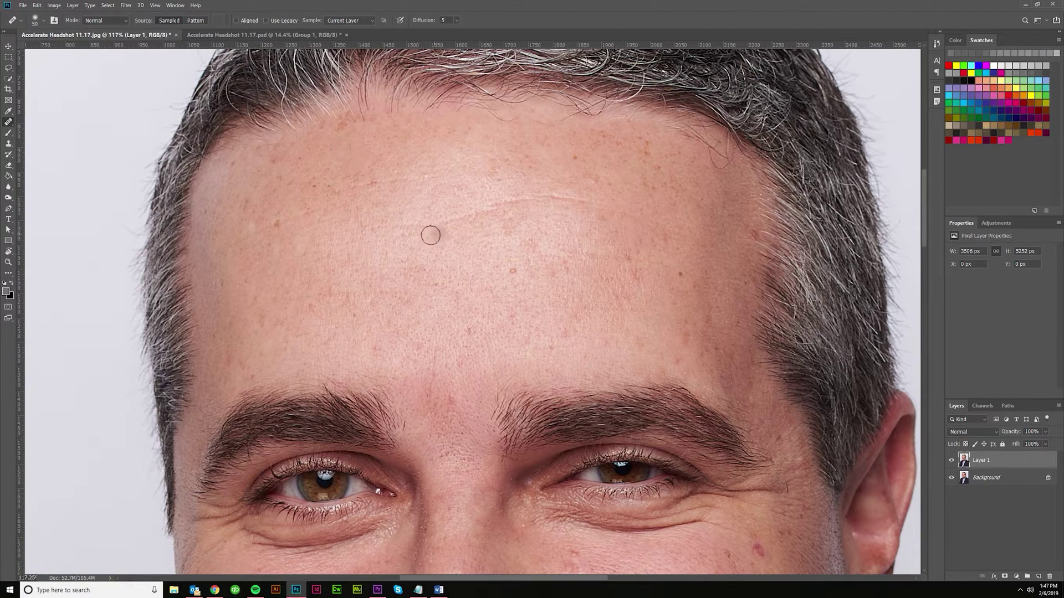
click(392, 231)
key(alt)
alt+click(499, 275)
click(513, 272)
Check the healing brush's size and hardness settings and retouch a spot on the lower forehead.
click(44, 22)
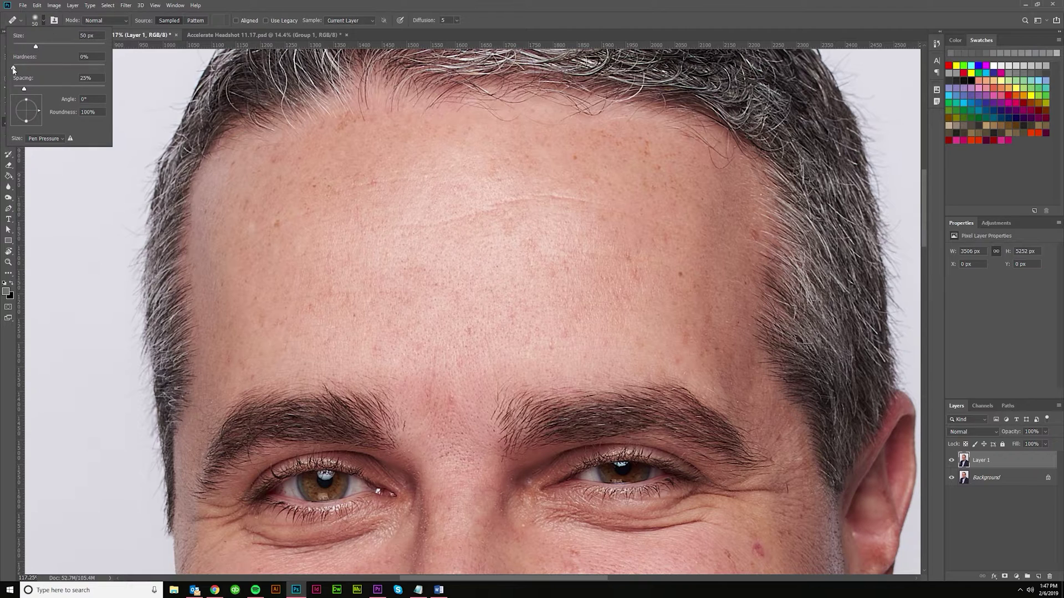
click(363, 5)
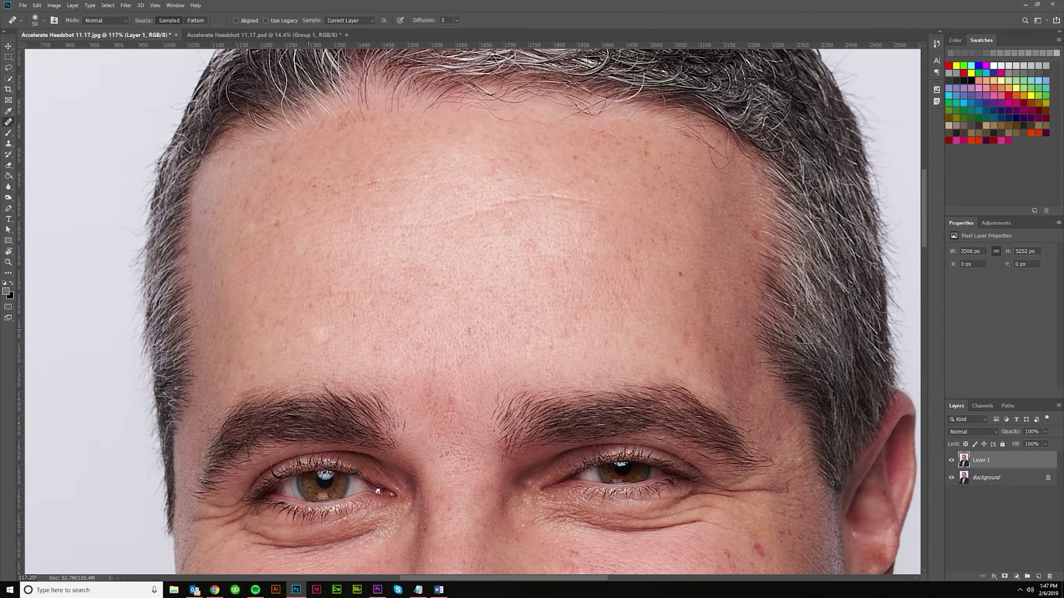
click(314, 309)
click(45, 24)
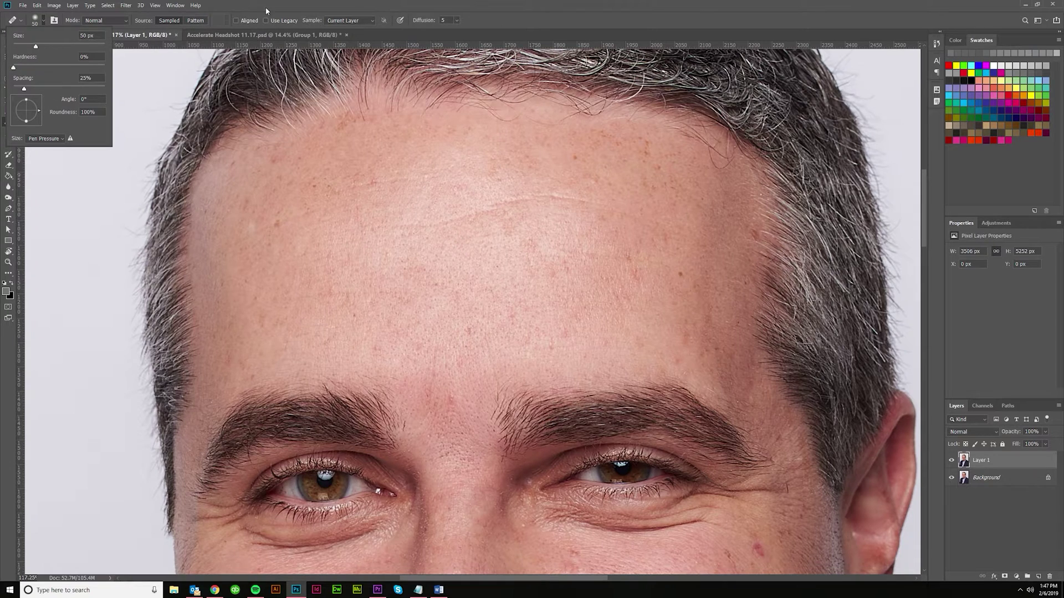
click(293, 6)
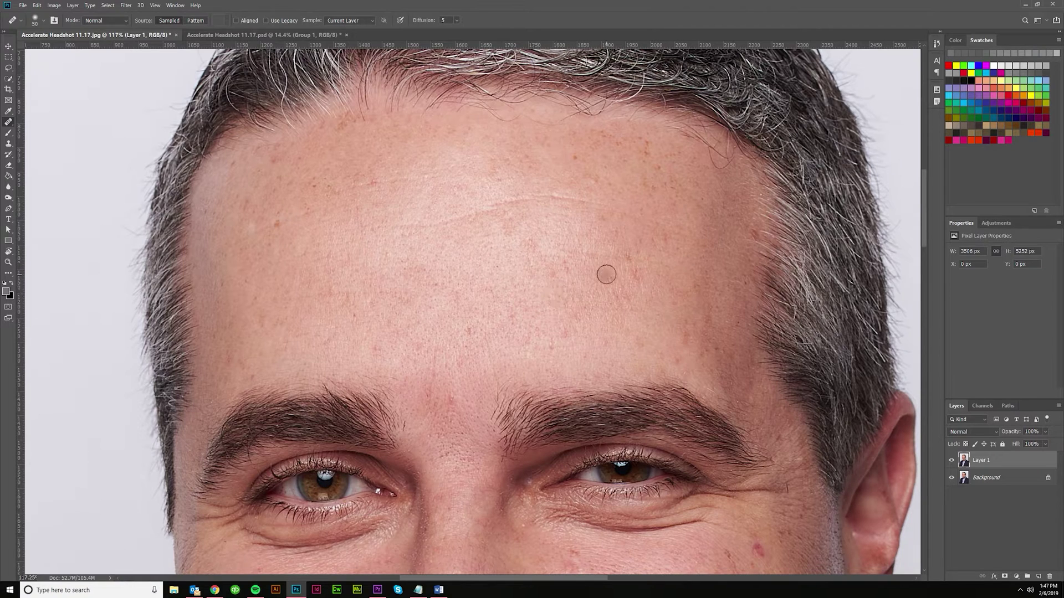
Heal more spots across the forehead and the blemished skin between the eyebrows, using nearby clean skin as the source.
click(575, 245)
scroll(609, 288, up, 1)
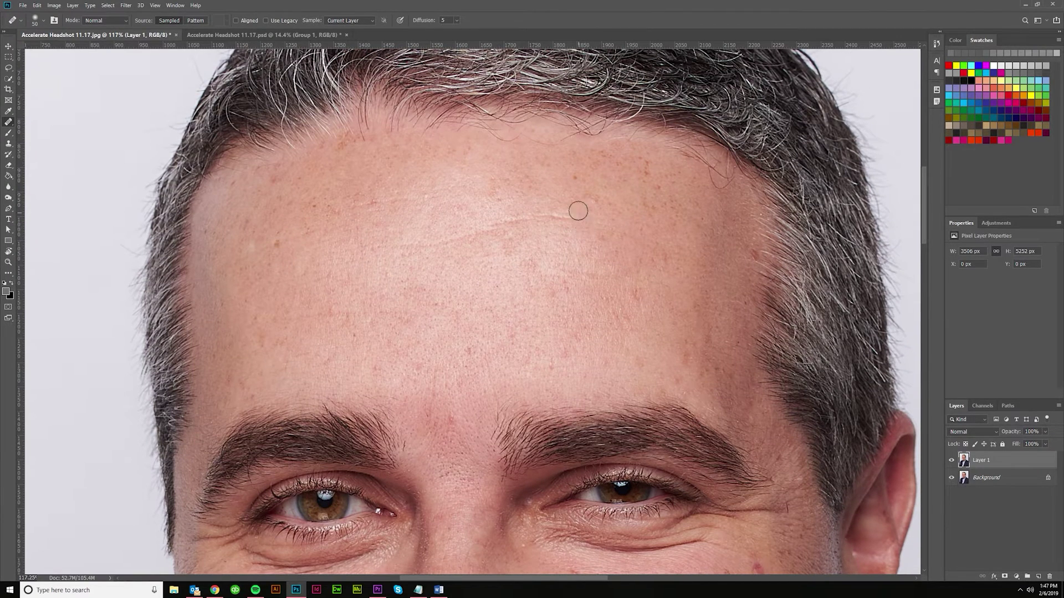
click(282, 244)
scroll(473, 382, down, 1)
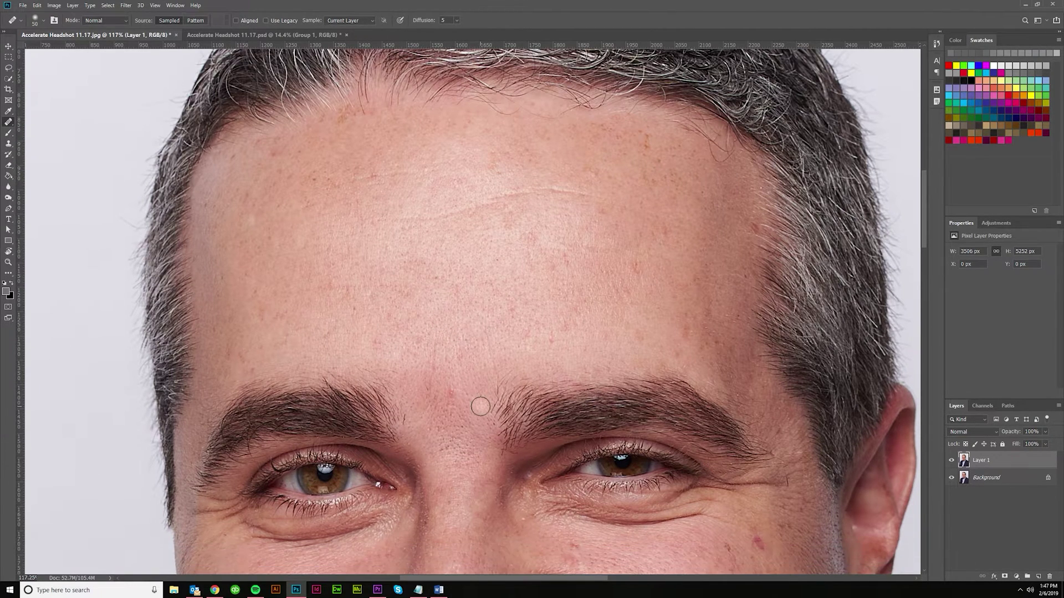
scroll(480, 405, down, 1)
alt+click(472, 362)
click(454, 360)
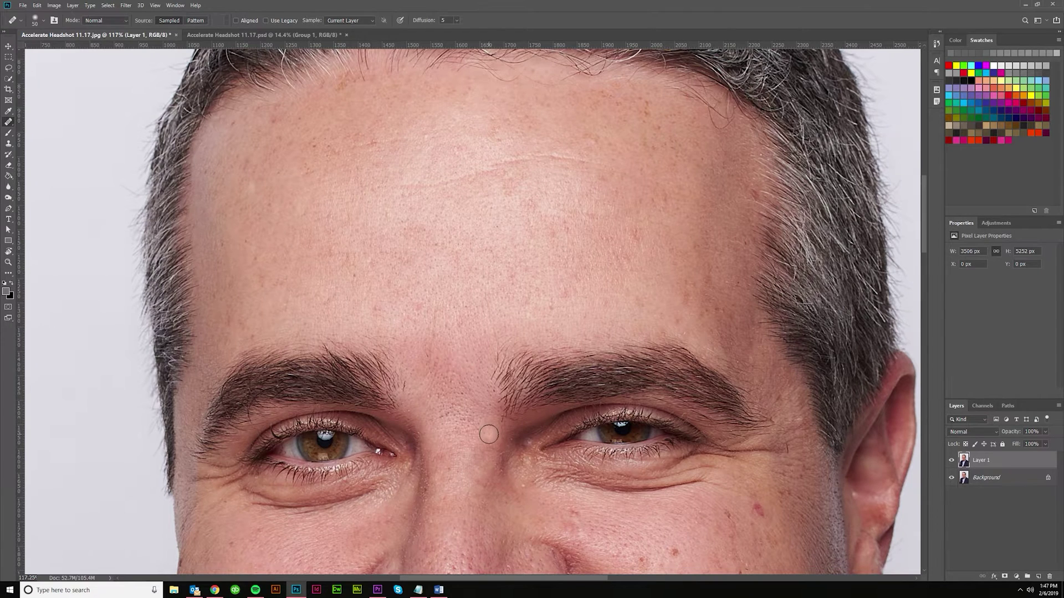
Heal the red marks and small blemishes on the nose and around the nostril.
scroll(489, 434, down, 6)
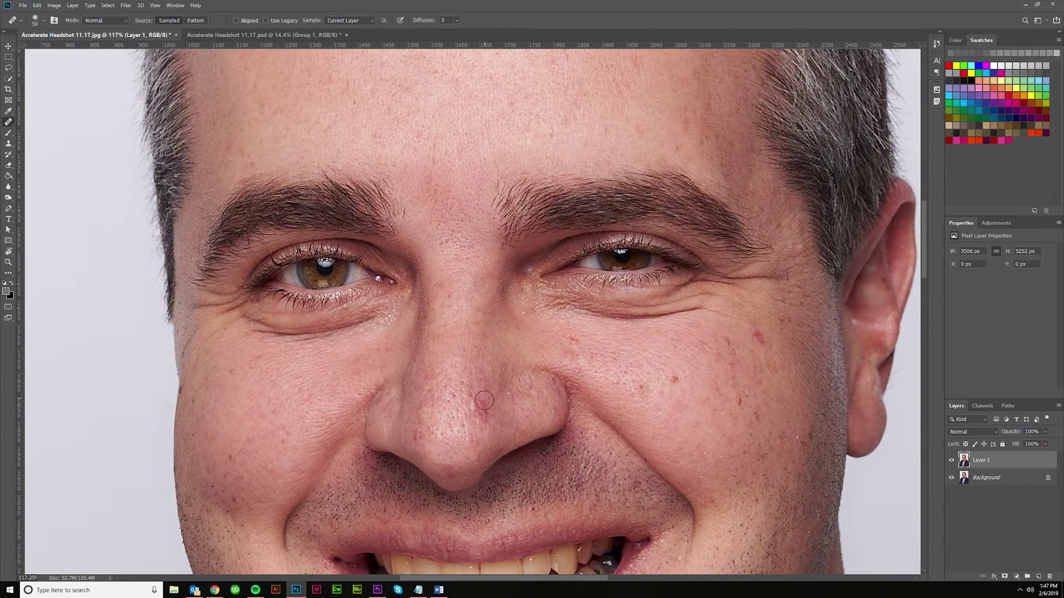
click(484, 400)
scroll(451, 400, up, 5)
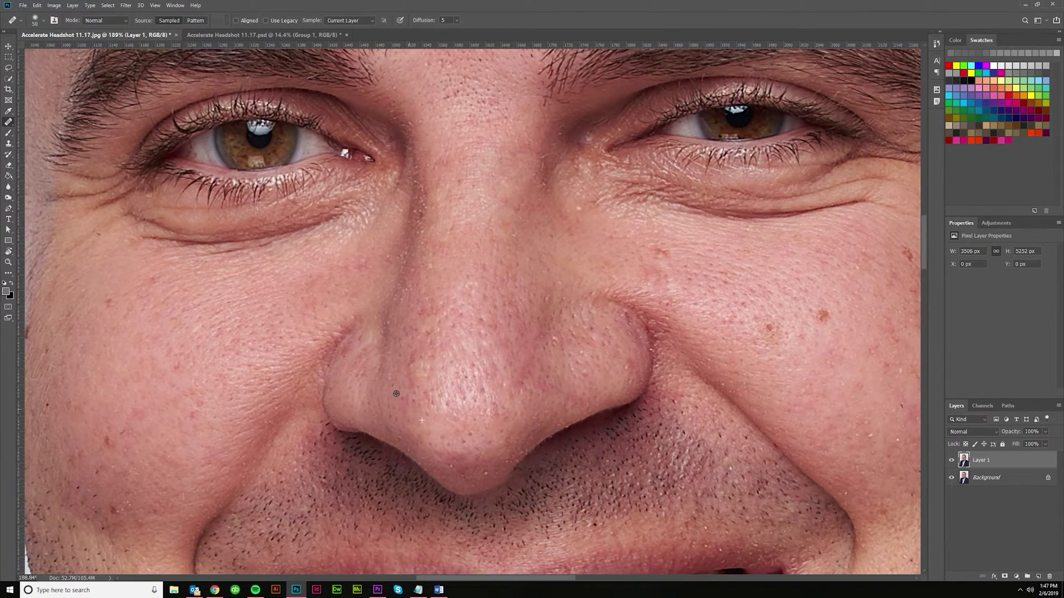
scroll(444, 427, down, 1)
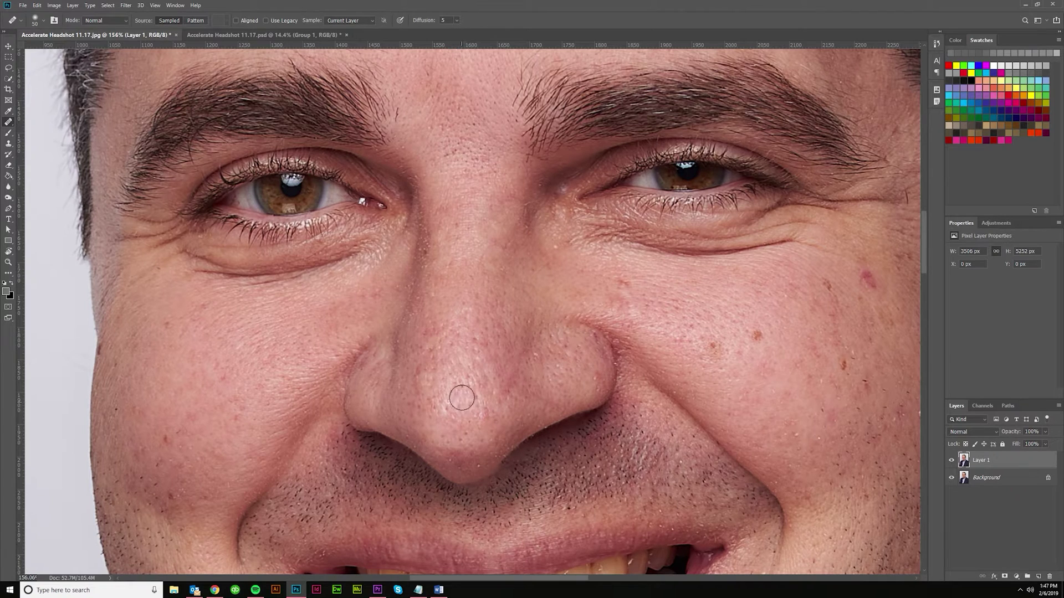
scroll(444, 435, right, 2)
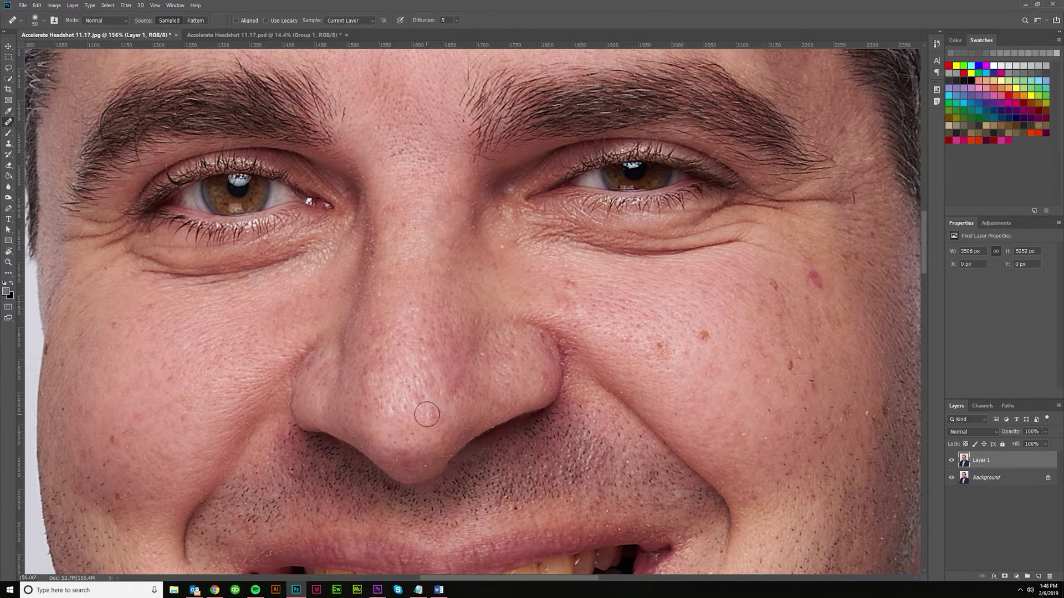
scroll(518, 418, right, 1)
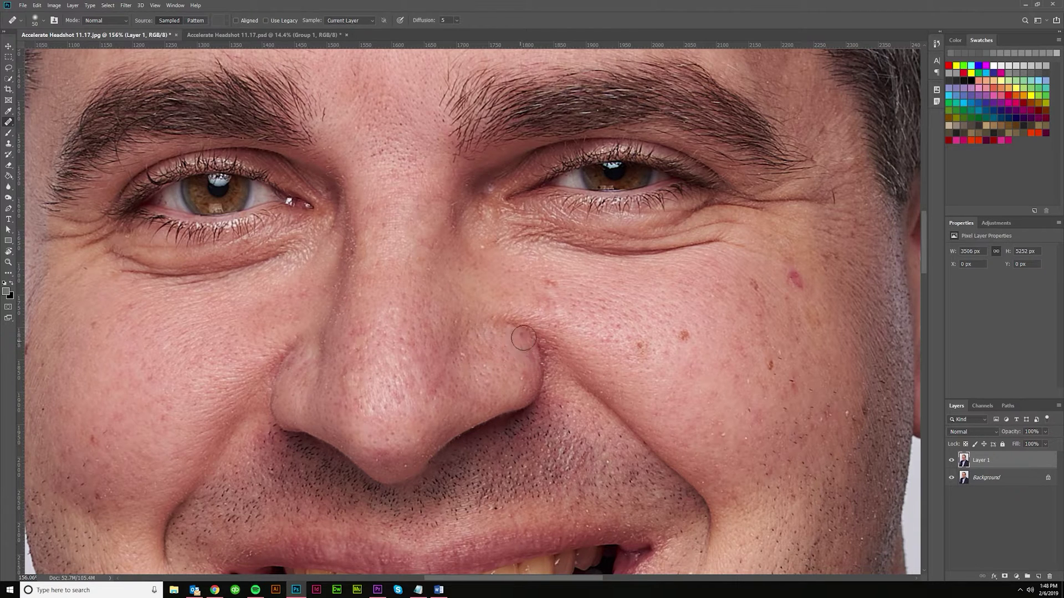
scroll(549, 288, right, 1)
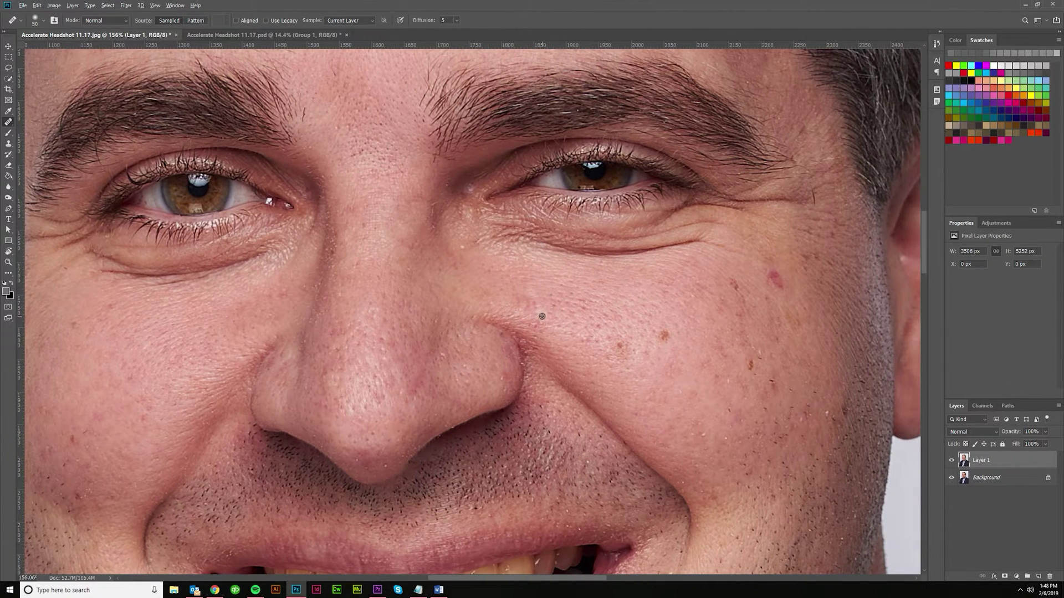
Heal the brown spots and the red mark on the cheek near the ear, sampling clean skin beside them.
scroll(549, 327, right, 2)
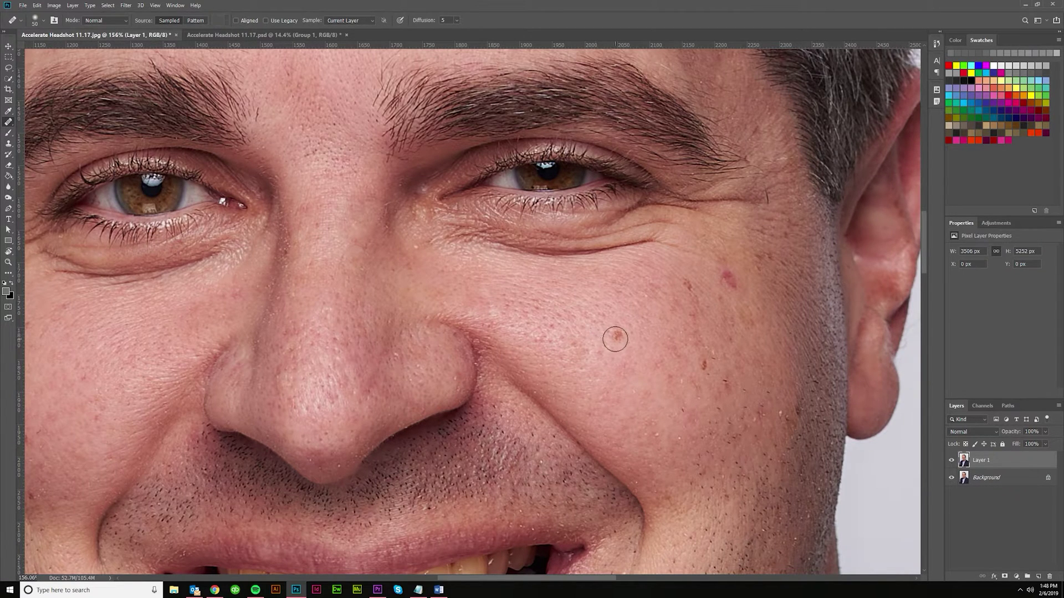
click(615, 339)
scroll(615, 339, right, 3)
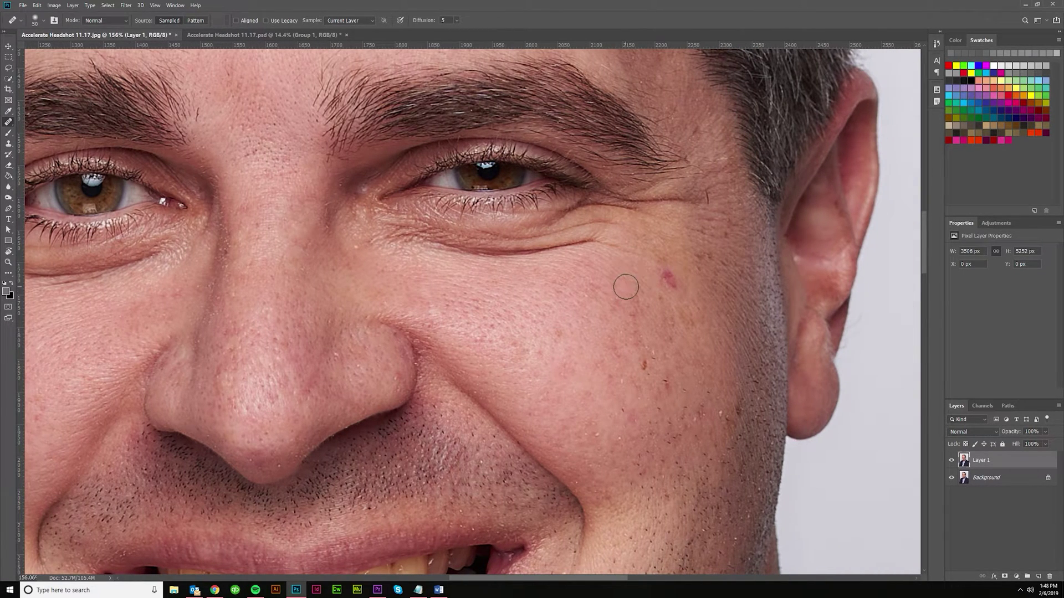
alt+click(626, 367)
scroll(665, 335, right, 1)
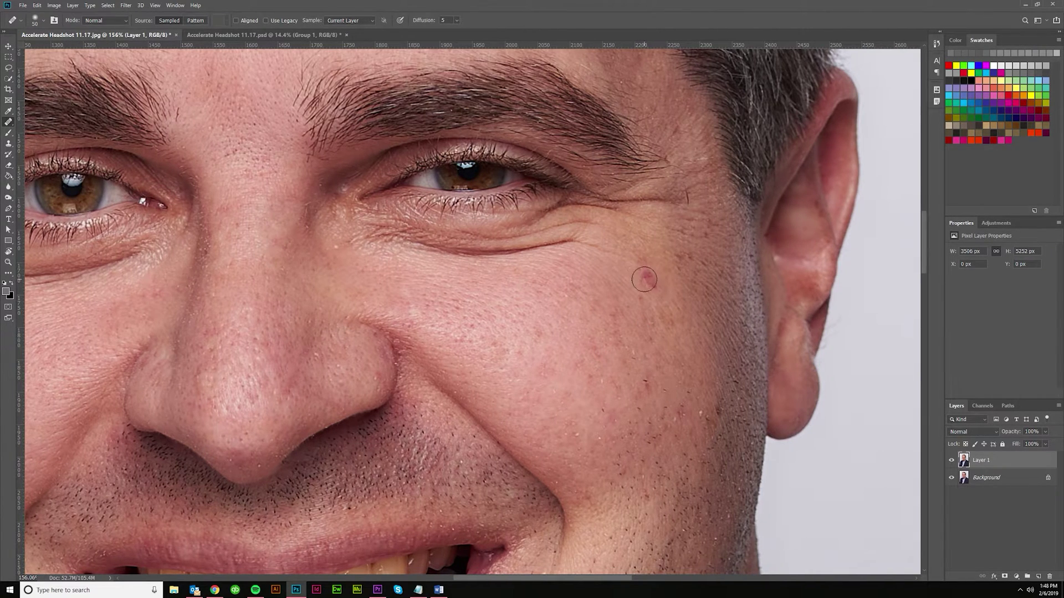
click(643, 279)
scroll(650, 281, down, 3)
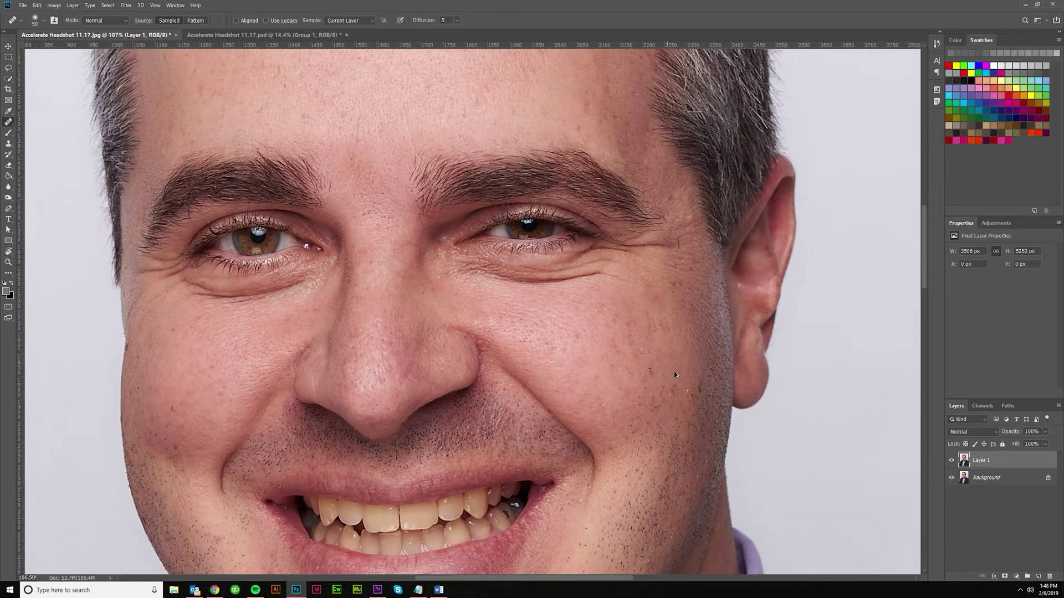
Heal the small spot on the temple and the dark stray hair beside the outer corner of the eye.
scroll(681, 417, down, 2)
scroll(691, 171, up, 6)
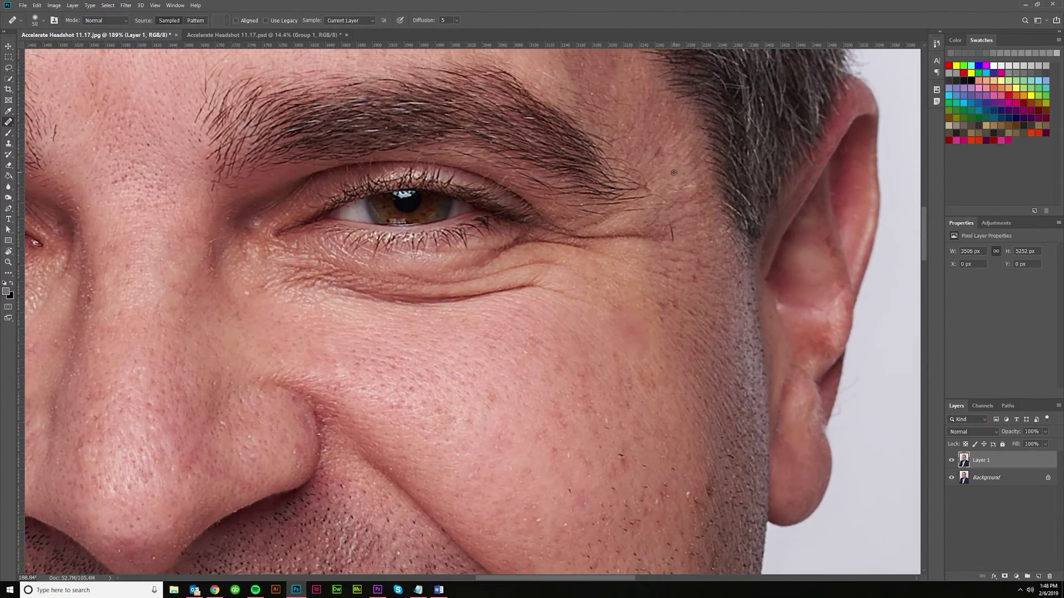
click(660, 157)
click(674, 236)
scroll(662, 227, down, 3)
scroll(673, 344, up, 2)
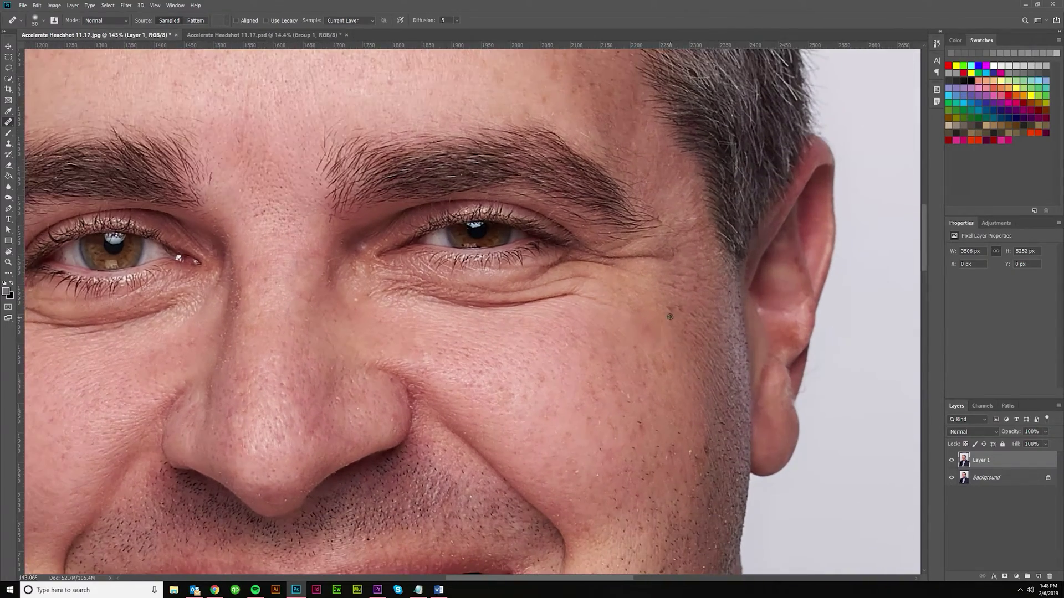
Examine the cheeks, mouth area and chin for remaining blemishes.
scroll(663, 305, down, 1)
scroll(713, 420, down, 2)
scroll(713, 420, up, 2)
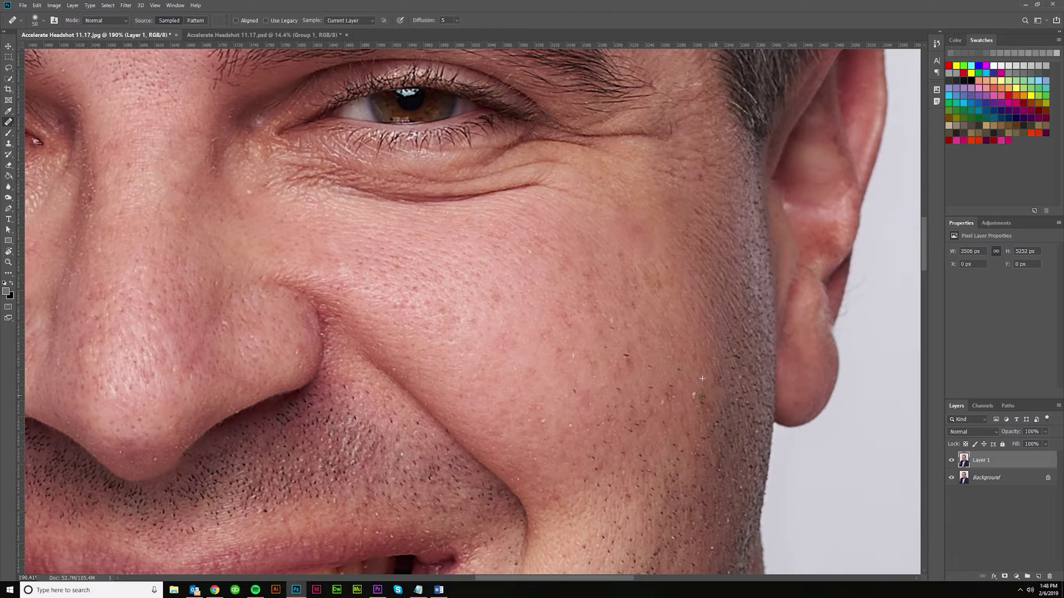
scroll(707, 447, down, 3)
scroll(707, 446, down, 3)
scroll(551, 447, up, 3)
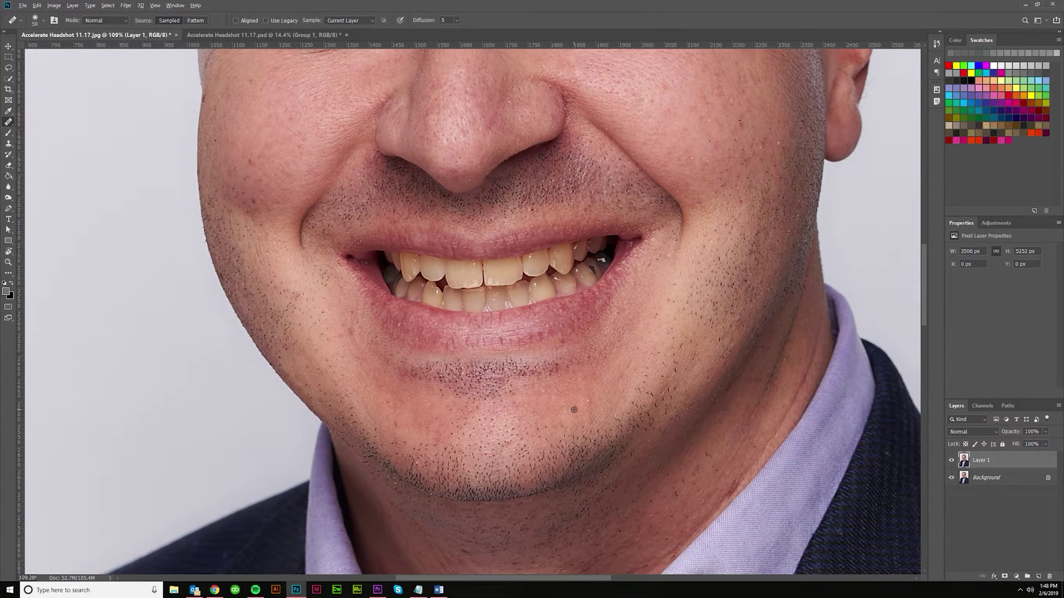
scroll(532, 415, left, 3)
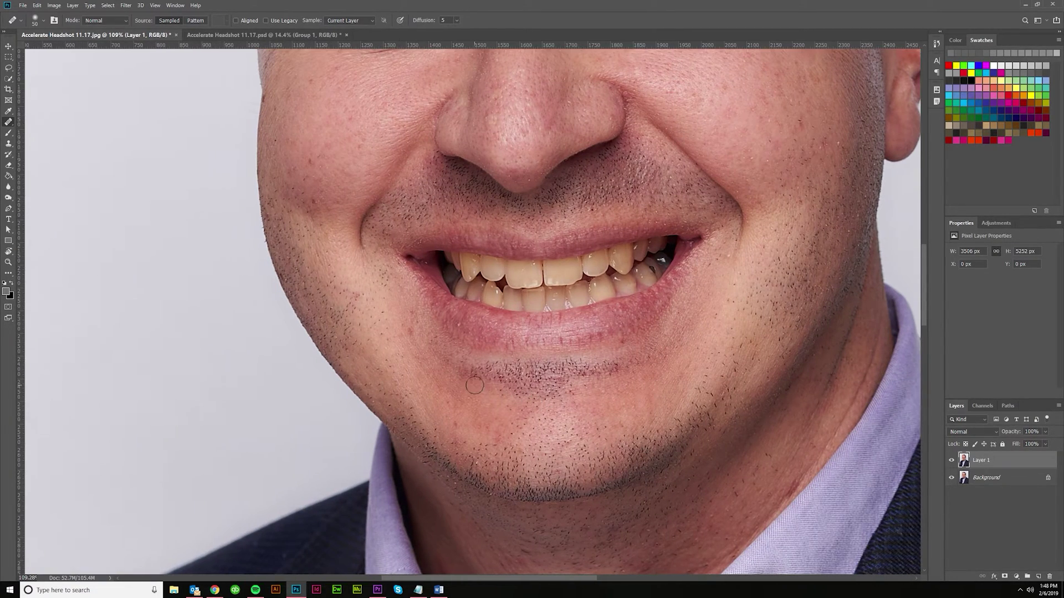
scroll(475, 385, up, 3)
scroll(404, 404, up, 1)
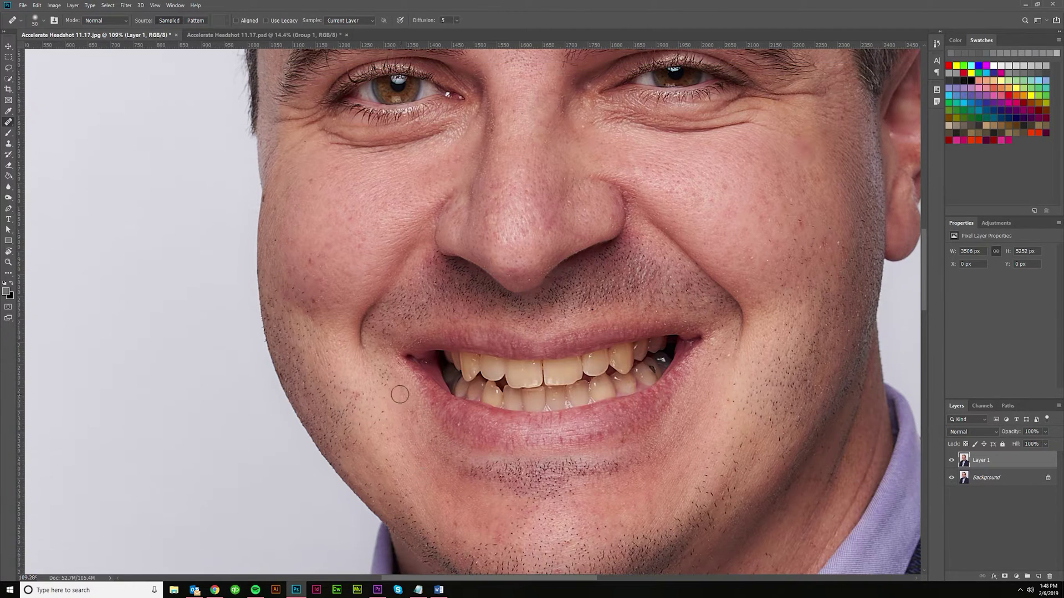
scroll(376, 360, up, 2)
scroll(332, 288, up, 2)
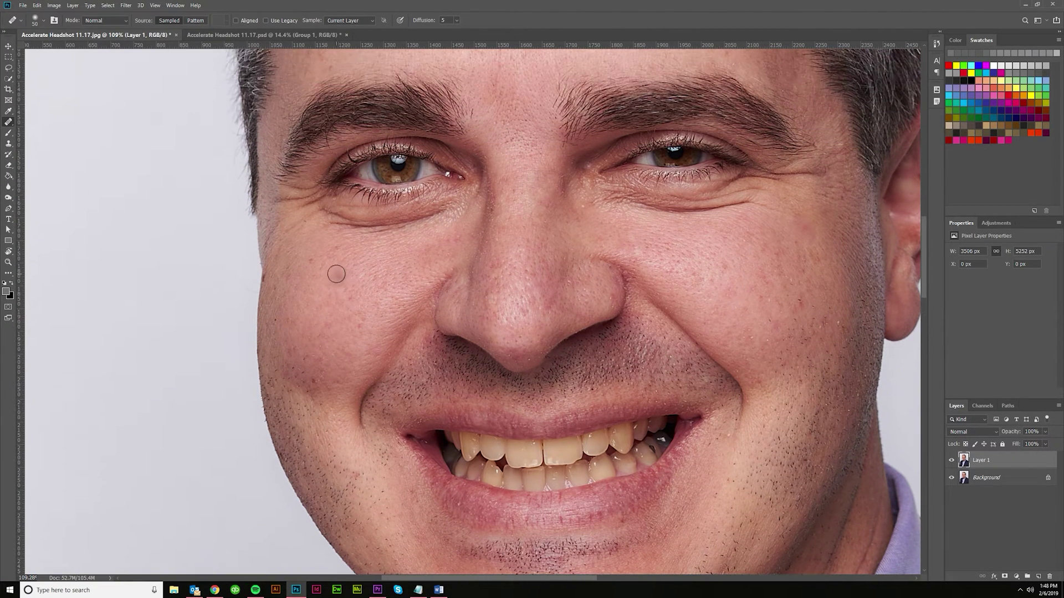
Sample clean skin on the opposite cheek and heal the spots below the eye.
alt+click(318, 273)
mouse_move(305, 263)
mouse_down()
mouse_move(325, 284)
mouse_move(312, 264)
mouse_move(329, 264)
mouse_up()
scroll(577, 226, up, 1)
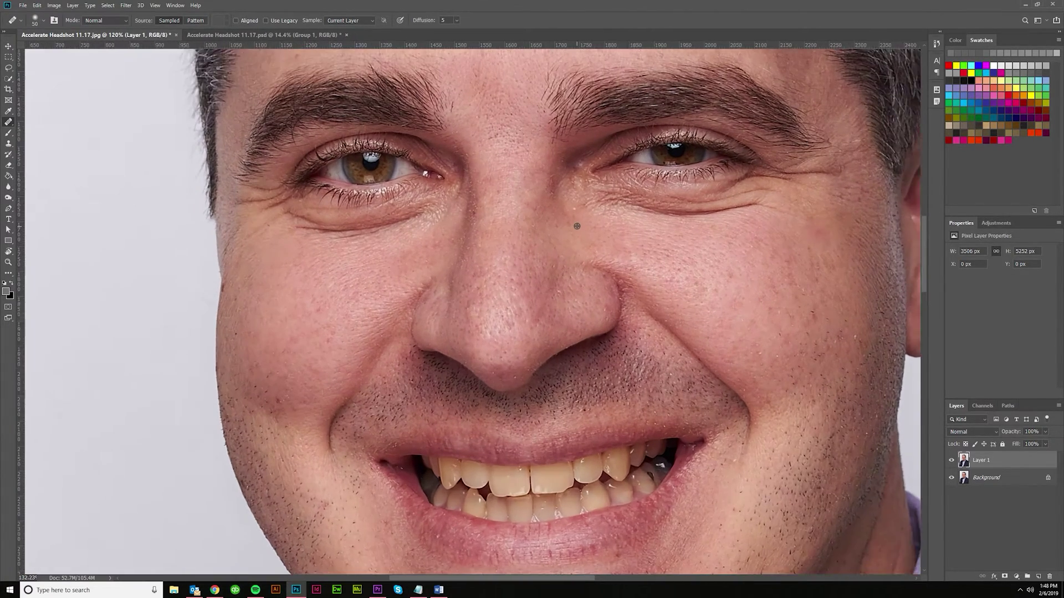
Compare the whole face before and after healing by repeatedly hiding and showing the retouched layer.
scroll(575, 254, down, 3)
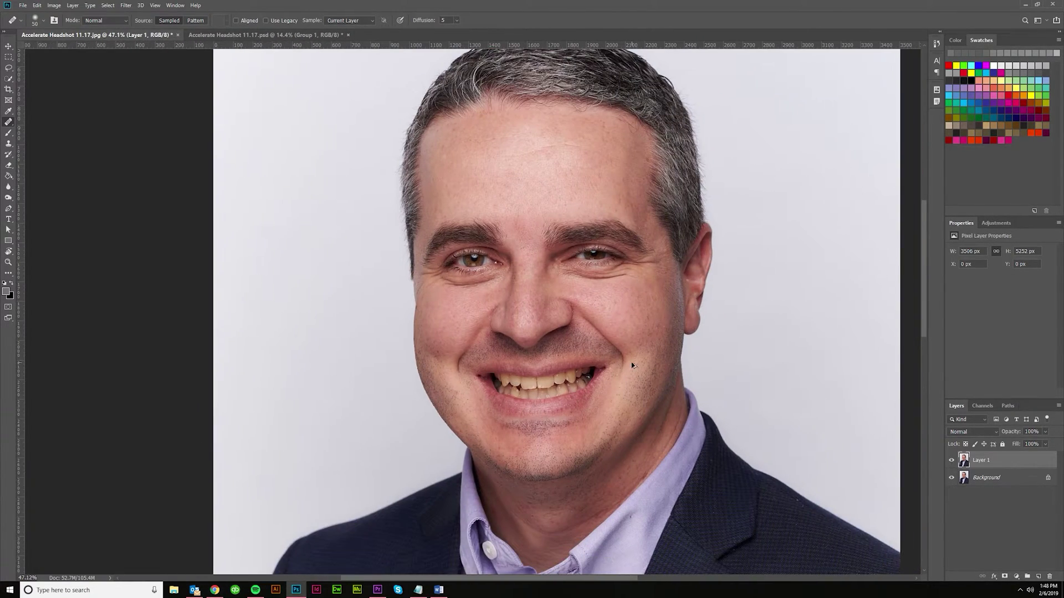
scroll(632, 365, down, 1)
click(952, 461)
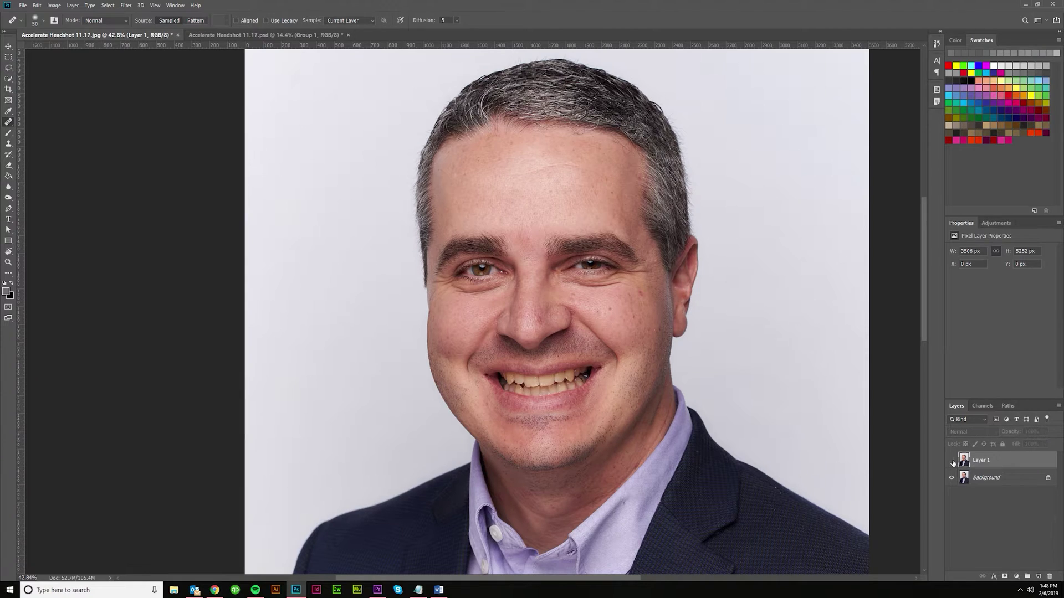
click(952, 461)
click(952, 461)
click(952, 461)
click(952, 461)
click(952, 461)
click(952, 461)
click(952, 461)
scroll(642, 324, up, 5)
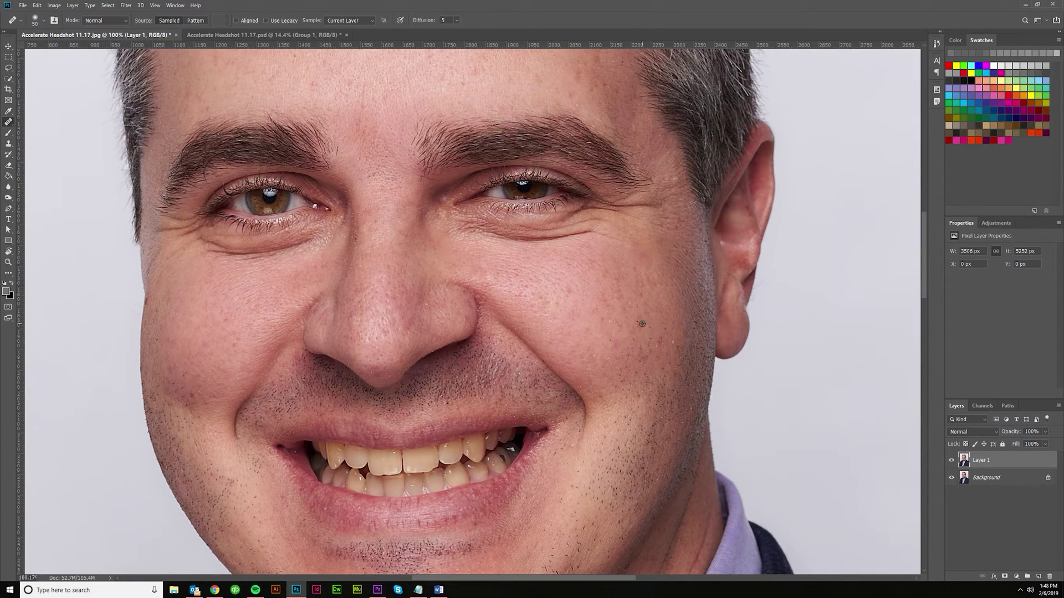
scroll(637, 325, down, 4)
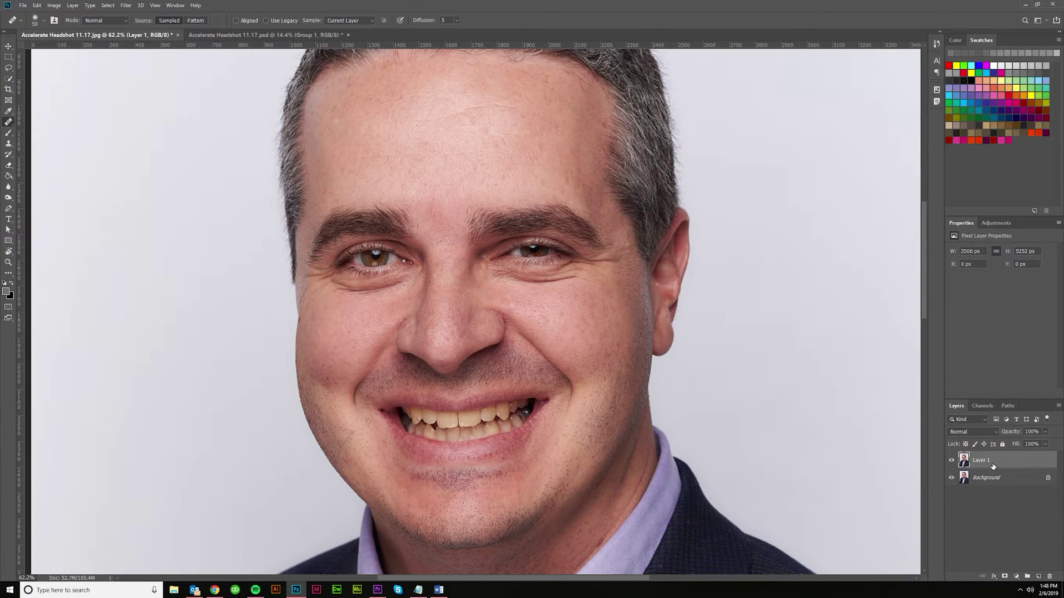
Duplicate the retouched layer and rename the original Layer 1 as "heal brush".
key(ctrl+j)
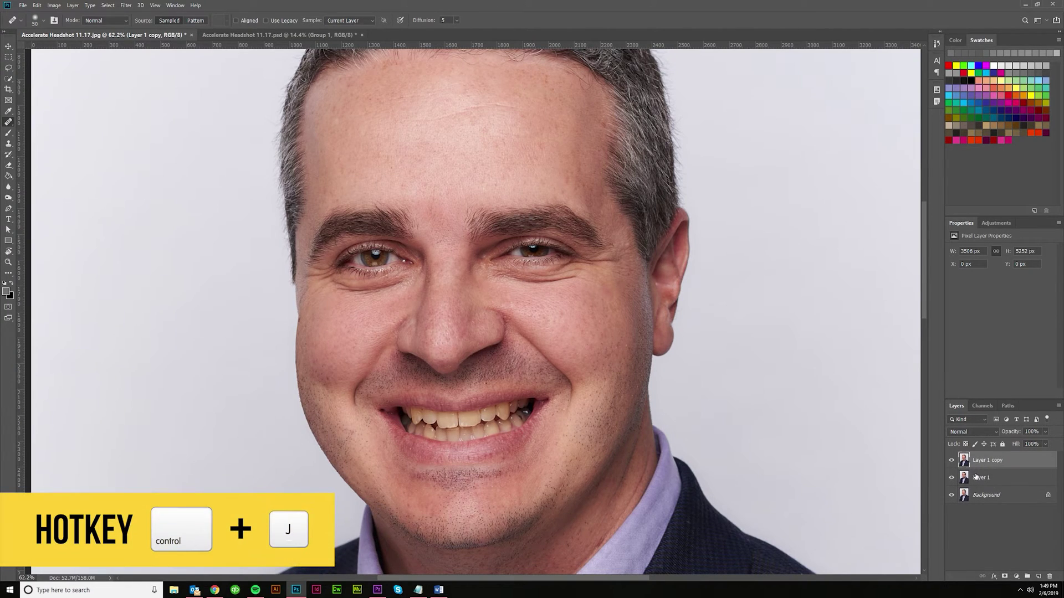
double_click(980, 478)
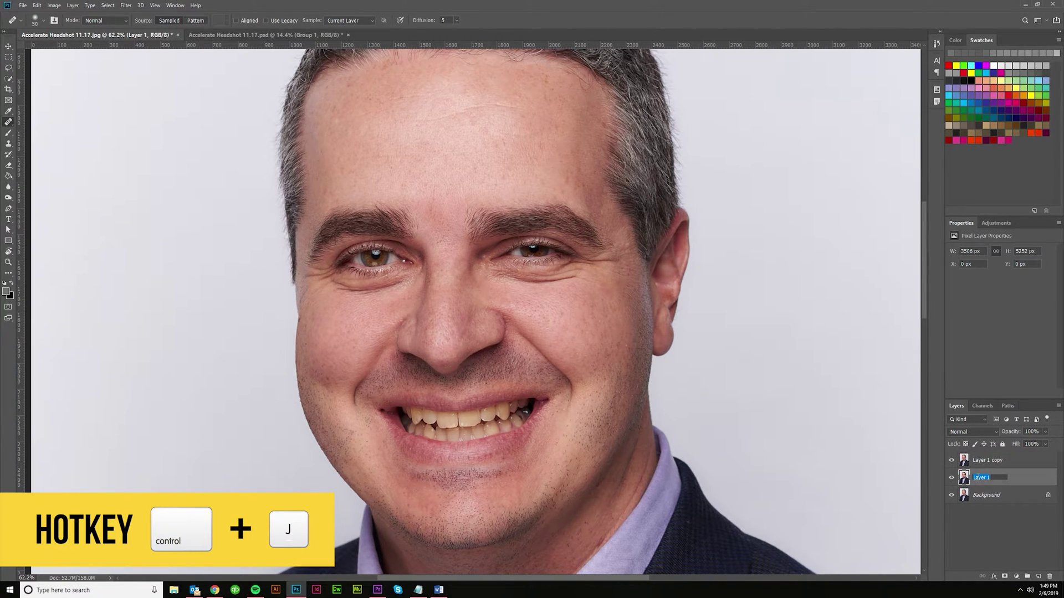
text(heal bl)
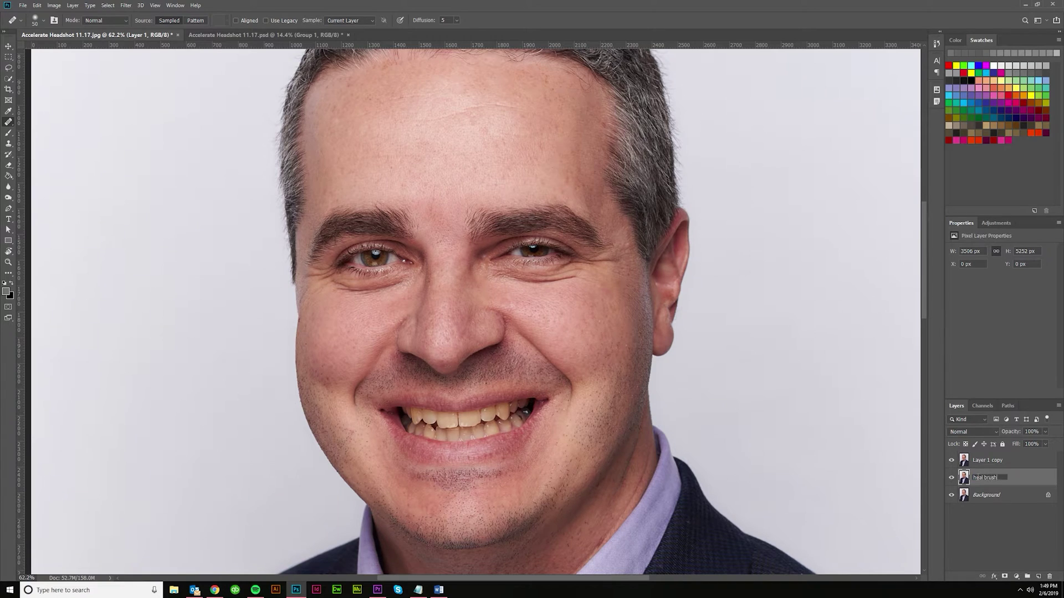
text(ush)
Rename the duplicated top layer as "clone stamp".
double_click(988, 461)
text(stone c)
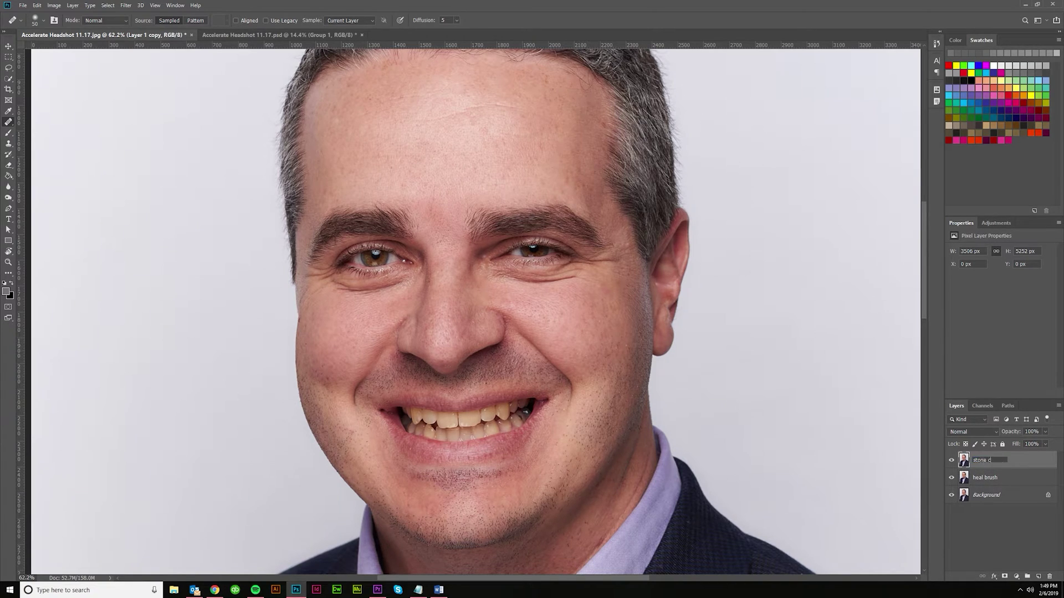
text(lamp)
key(BackSpace)
key(BackSpace)
key(BackSpace)
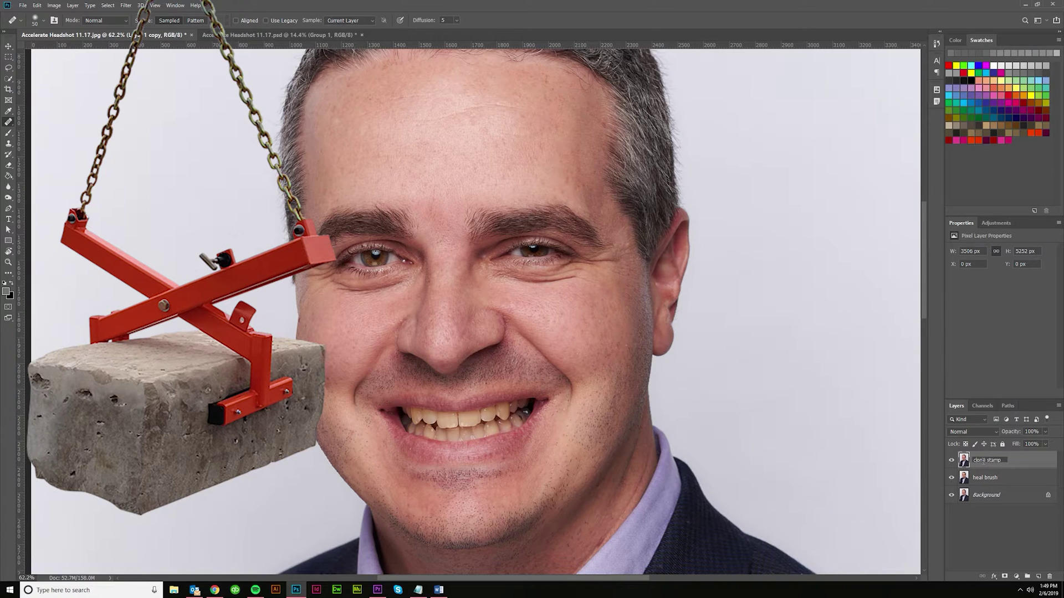
key(Return)
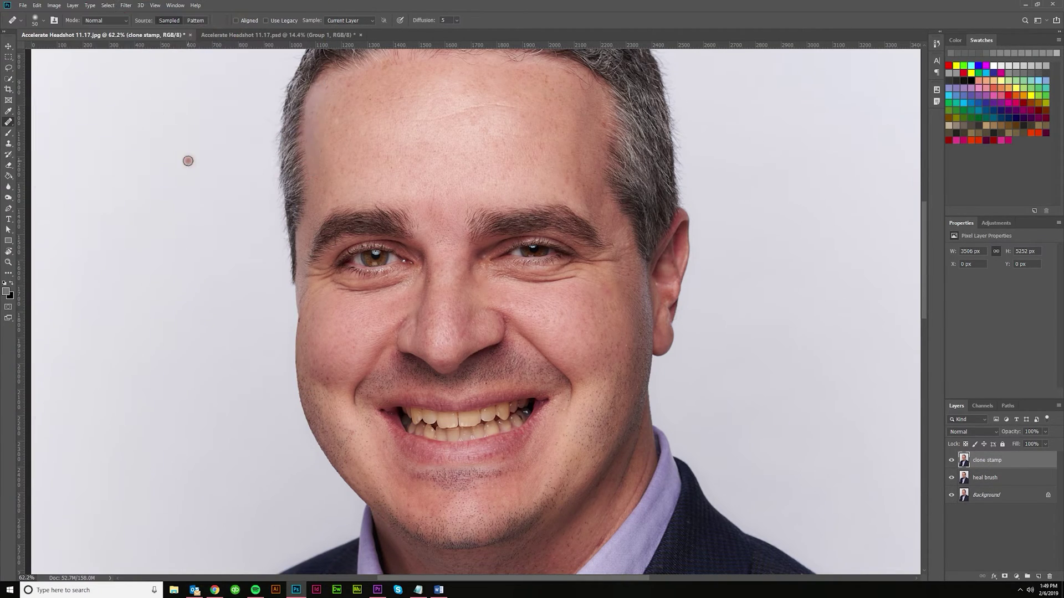
Set up the Clone Stamp tool with a softer brush edge and the Lighten blending mode.
click(9, 145)
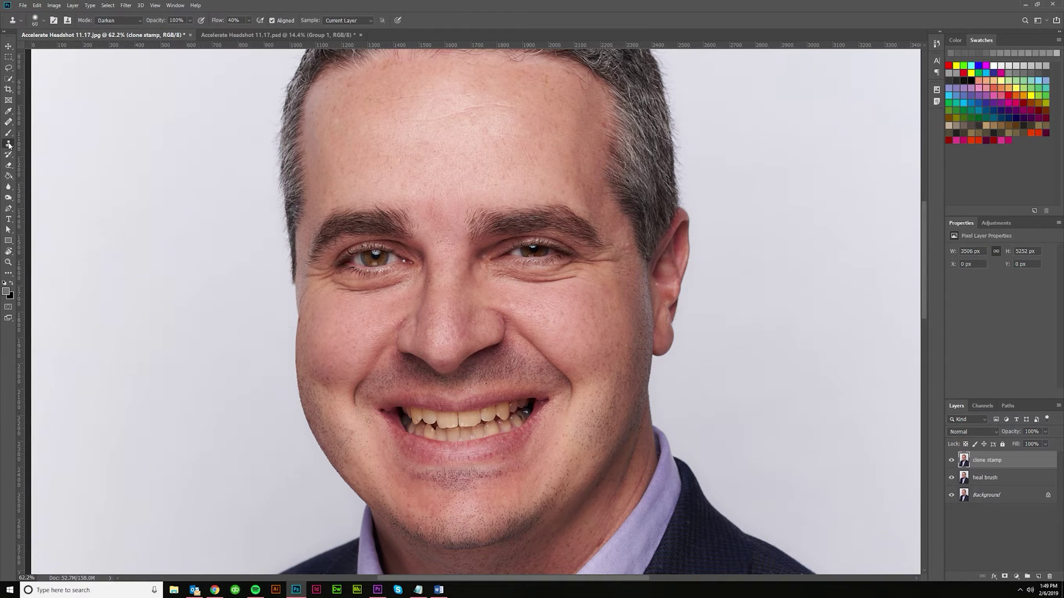
click(9, 145)
click(39, 144)
click(42, 21)
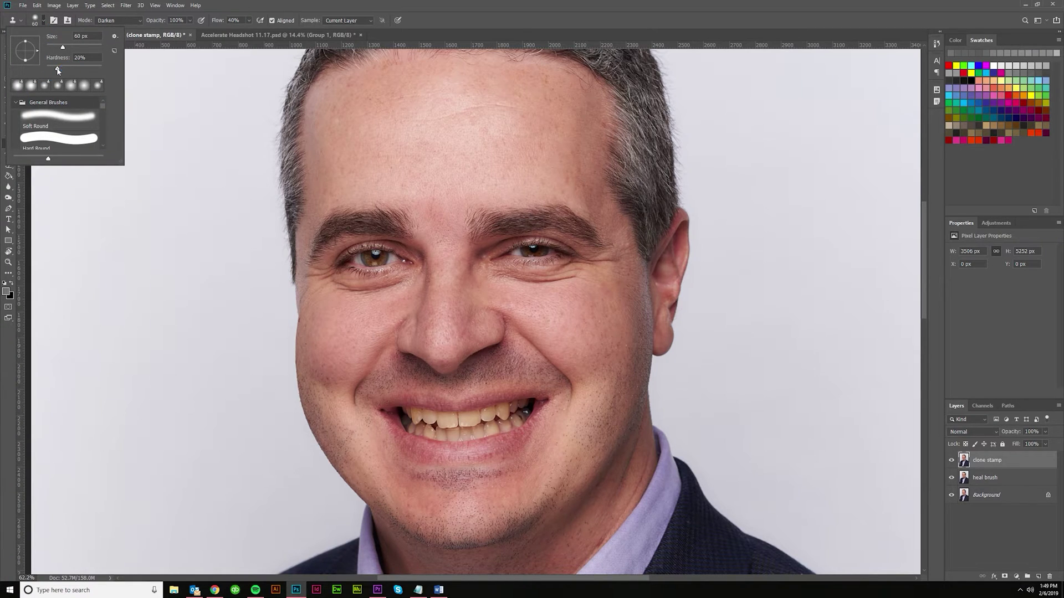
drag(60, 70, 47, 68)
click(242, 6)
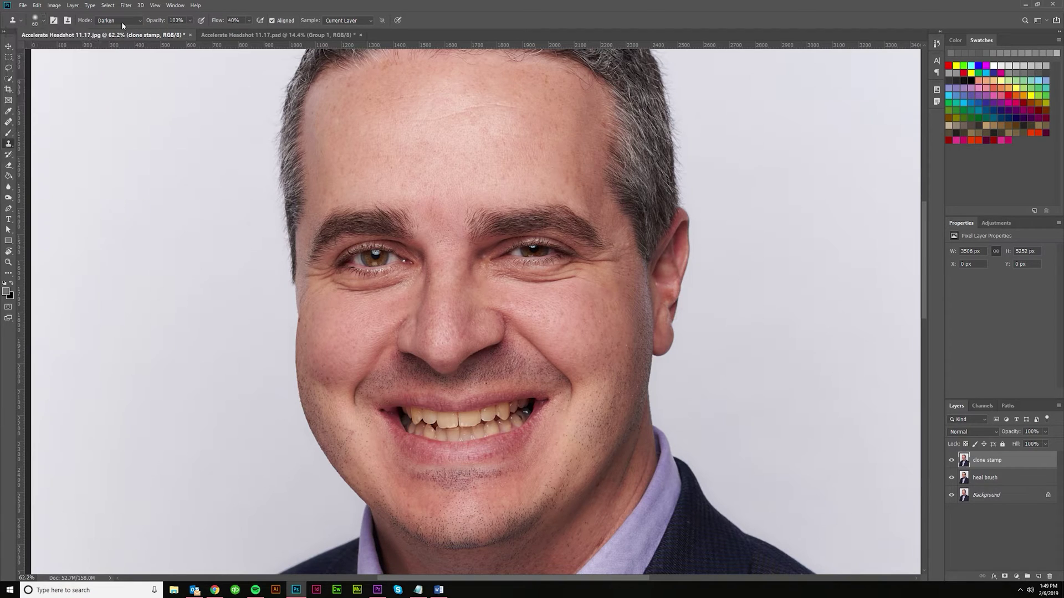
click(140, 20)
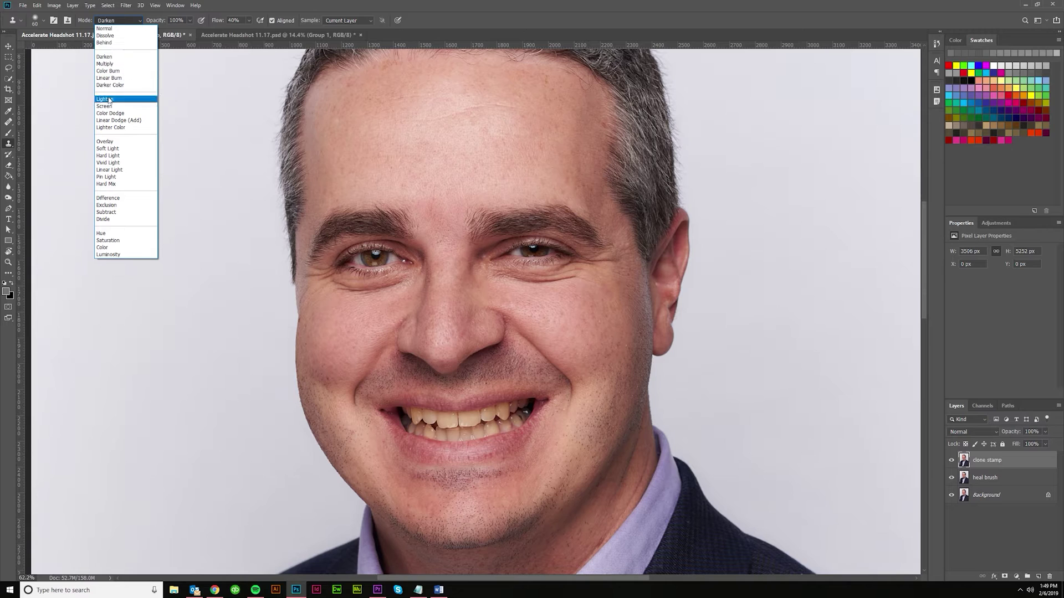
click(110, 99)
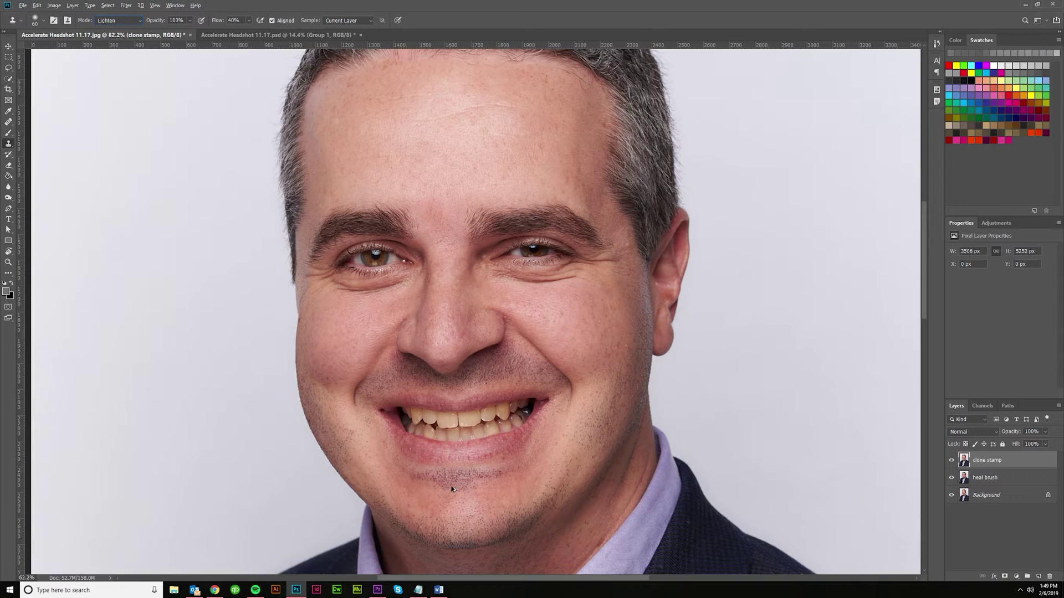
Clone clean skin in Lighten mode over the dark stubble below the lower lip.
click(9, 47)
scroll(460, 471, up, 8)
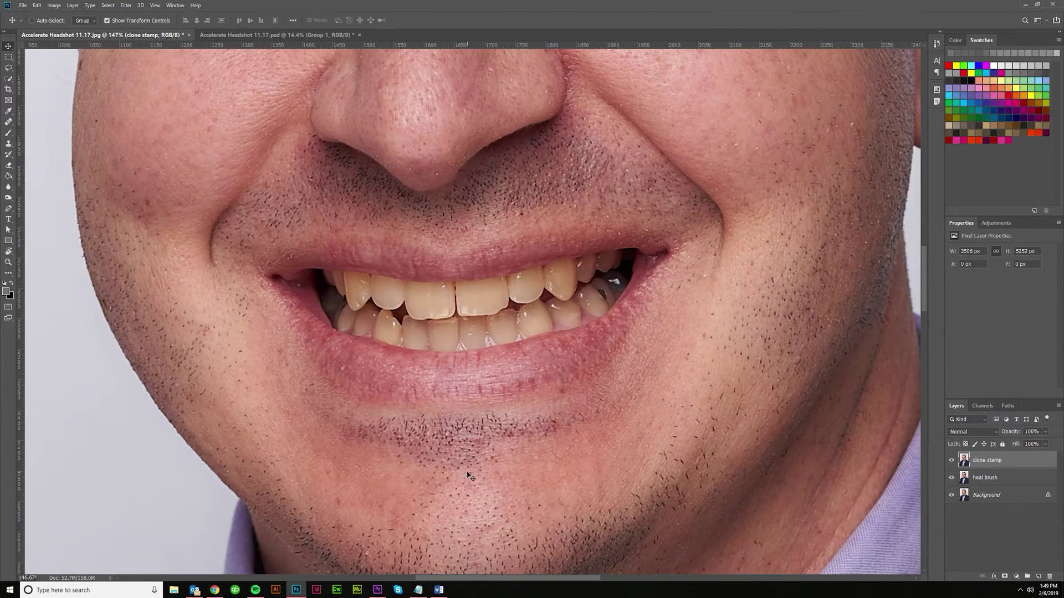
scroll(468, 475, up, 2)
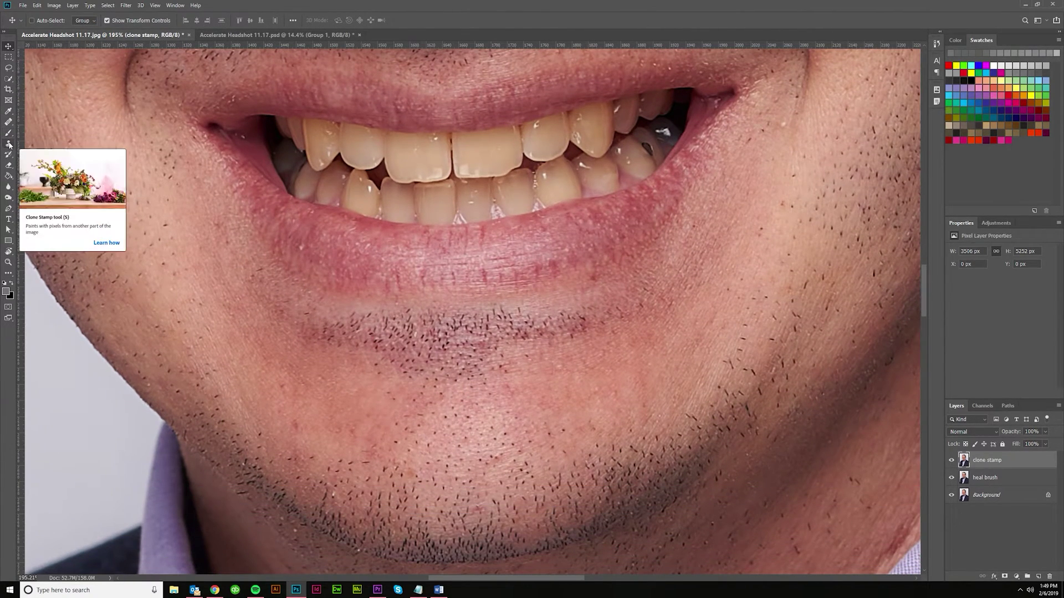
click(8, 143)
scroll(465, 402, up, 1)
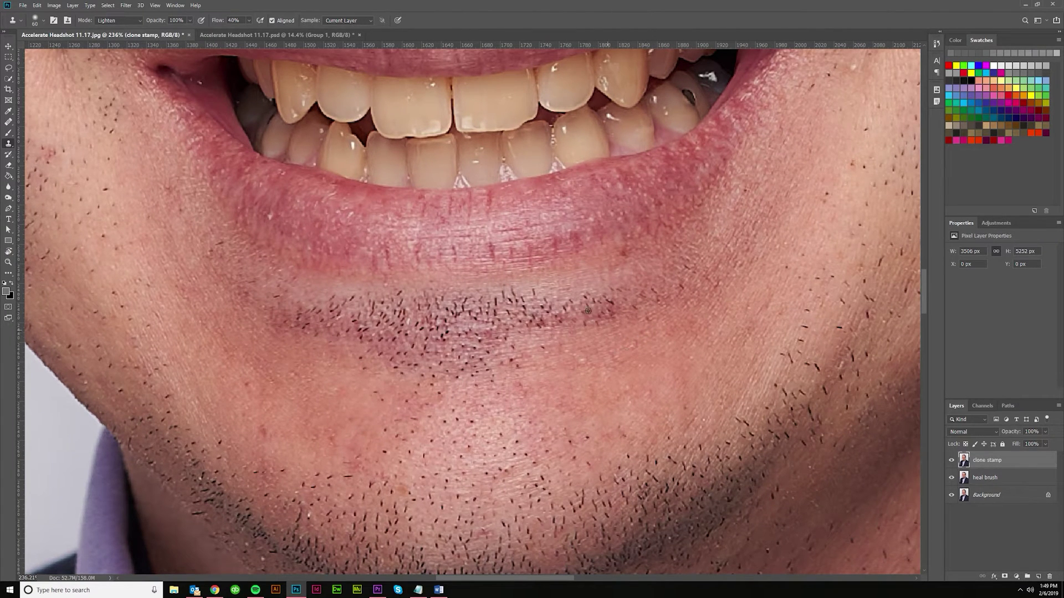
scroll(549, 339, left, 3)
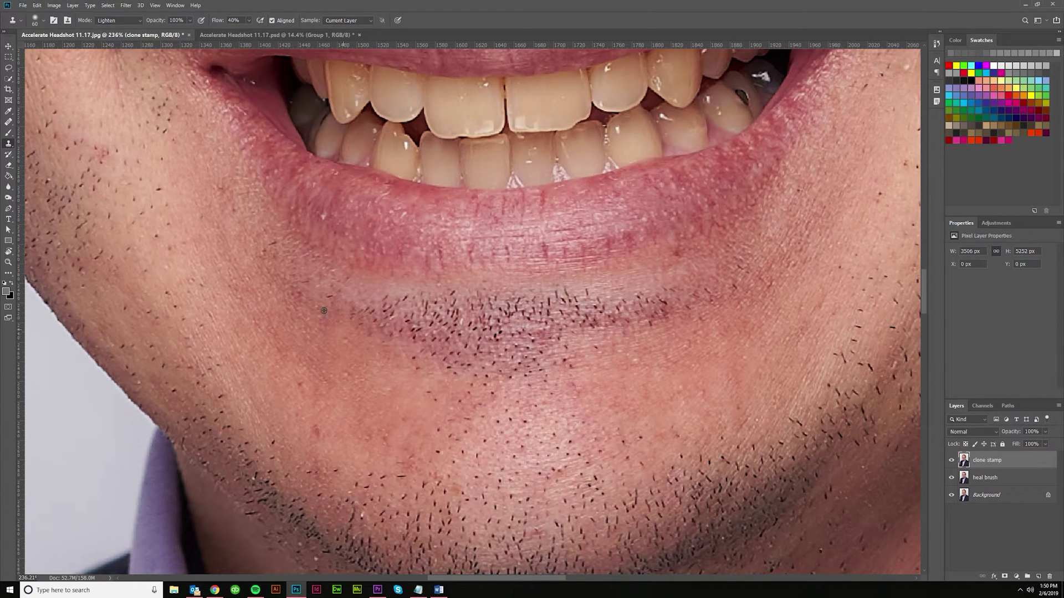
mouse_move(326, 312)
mouse_down()
mouse_move(406, 350)
mouse_move(461, 346)
mouse_move(456, 354)
mouse_move(554, 339)
mouse_move(692, 294)
mouse_move(684, 289)
mouse_move(727, 268)
mouse_move(514, 322)
mouse_move(327, 307)
mouse_move(430, 296)
mouse_move(417, 290)
mouse_move(476, 303)
mouse_move(550, 284)
mouse_move(484, 290)
mouse_up()
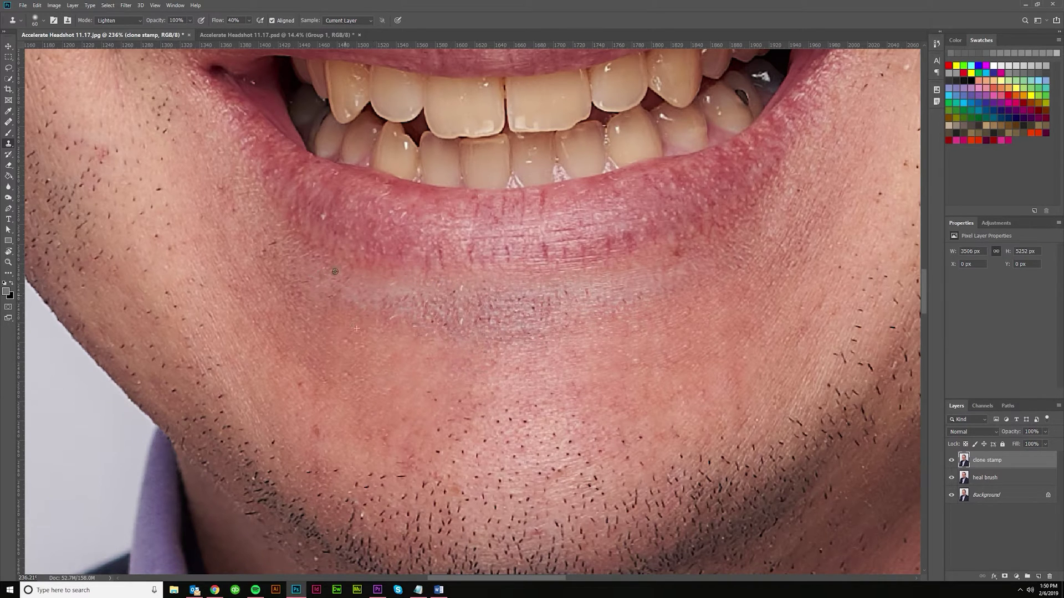
drag(289, 254, 271, 234)
scroll(510, 364, down, 4)
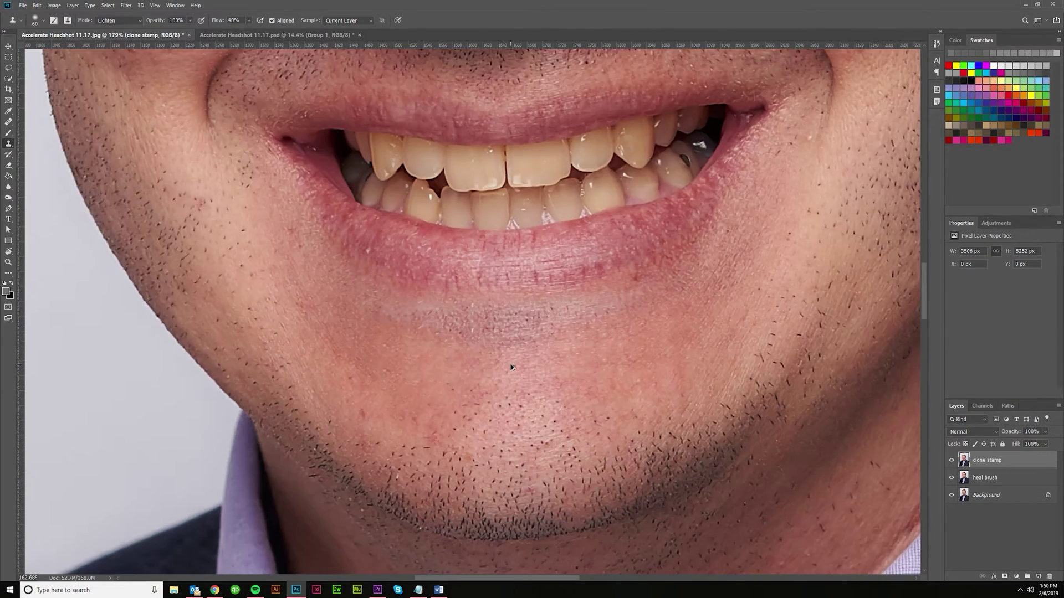
Clone further over the remaining stubble shadow in the middle of the area under the lower lip.
scroll(512, 366, up, 1)
scroll(555, 359, up, 4)
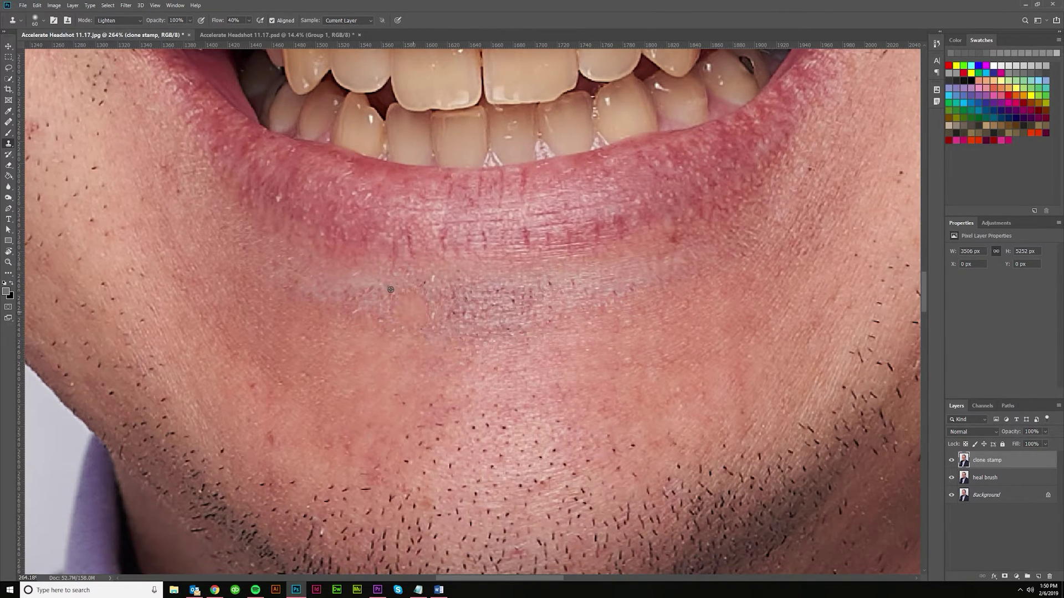
mouse_move(408, 299)
mouse_down()
mouse_move(385, 292)
mouse_move(399, 280)
mouse_move(432, 296)
mouse_move(448, 286)
mouse_move(502, 295)
mouse_up()
scroll(587, 378, down, 5)
scroll(594, 387, up, 4)
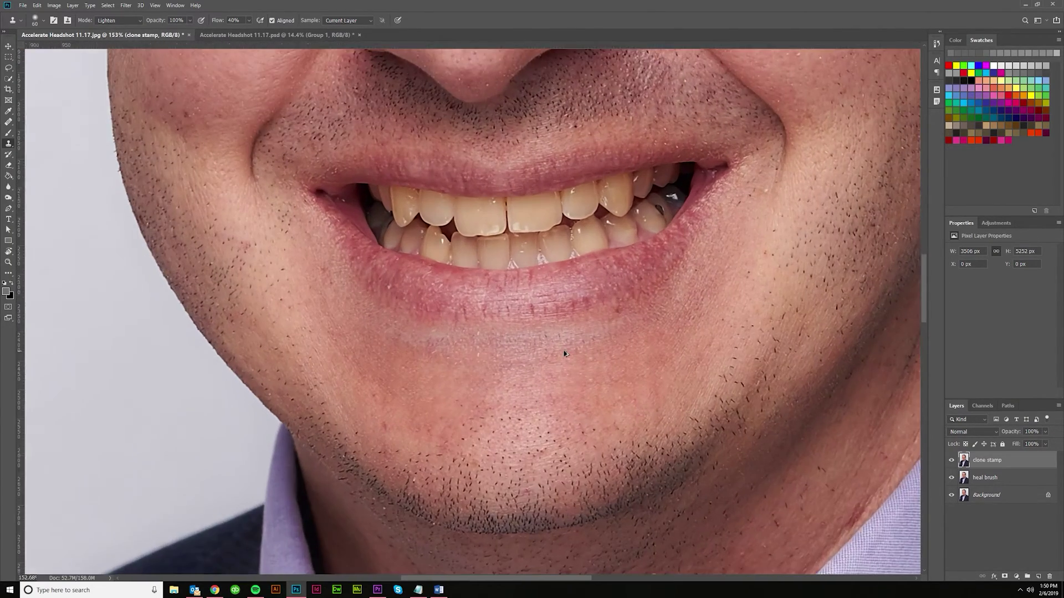
Switch the Clone Stamp blending mode to Darken for correcting light marks beneath the lower lip.
scroll(528, 325, down, 4)
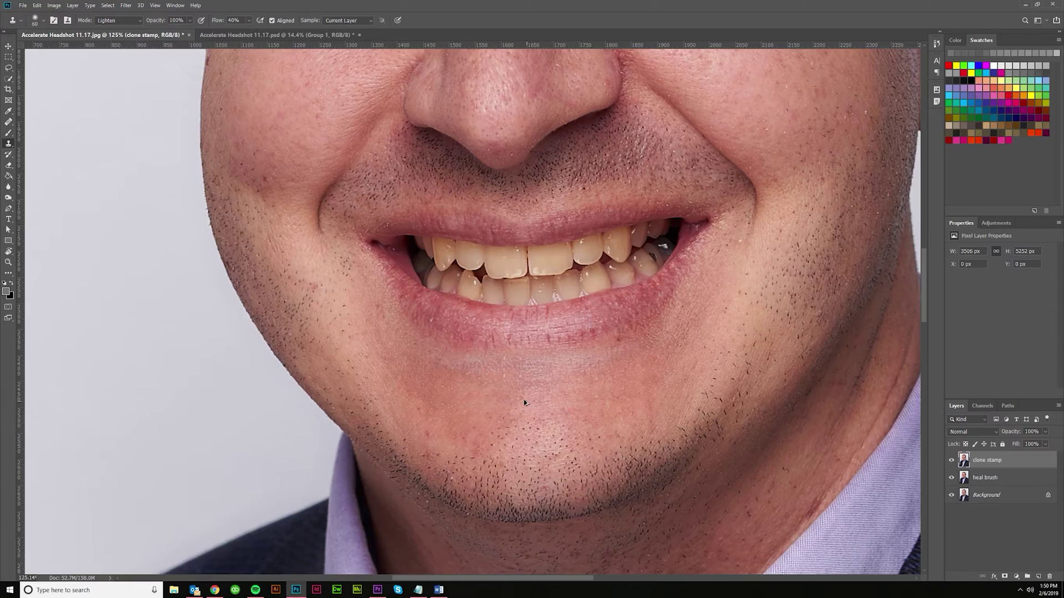
scroll(523, 400, up, 8)
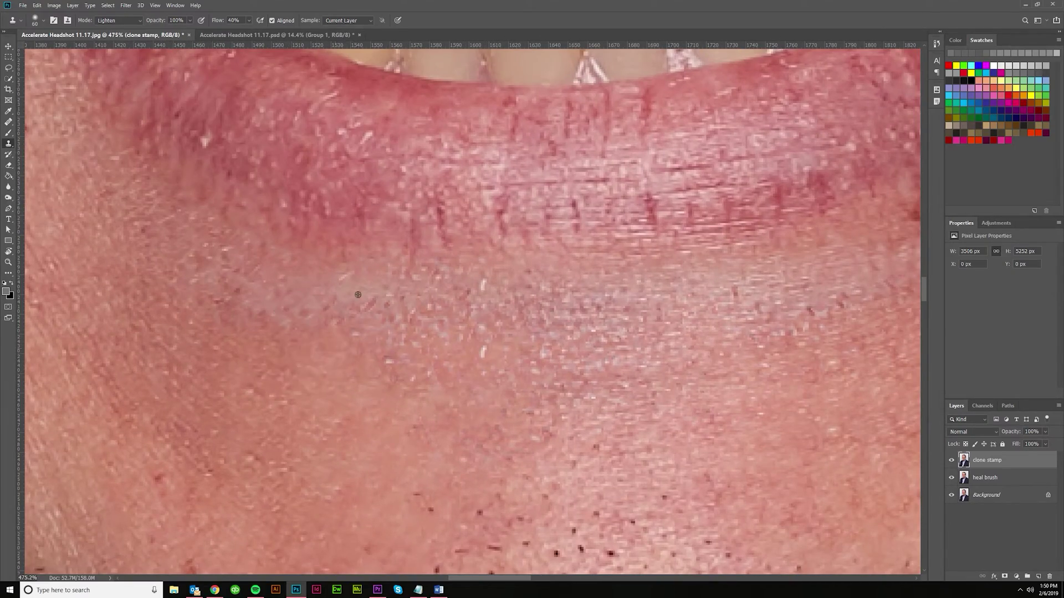
scroll(480, 384, down, 3)
scroll(480, 384, down, 3)
scroll(441, 372, up, 5)
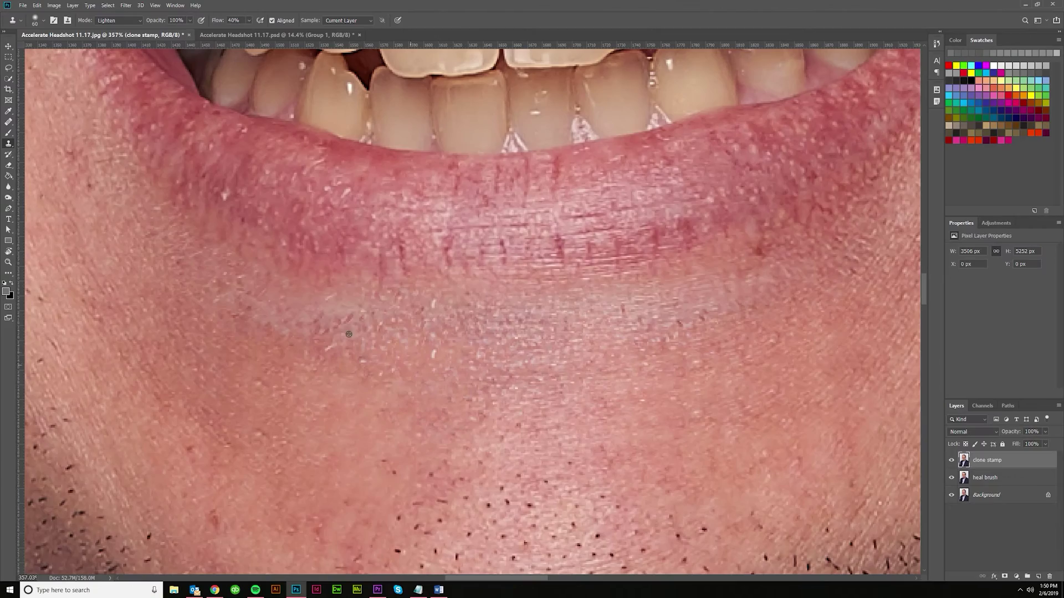
click(140, 21)
click(105, 63)
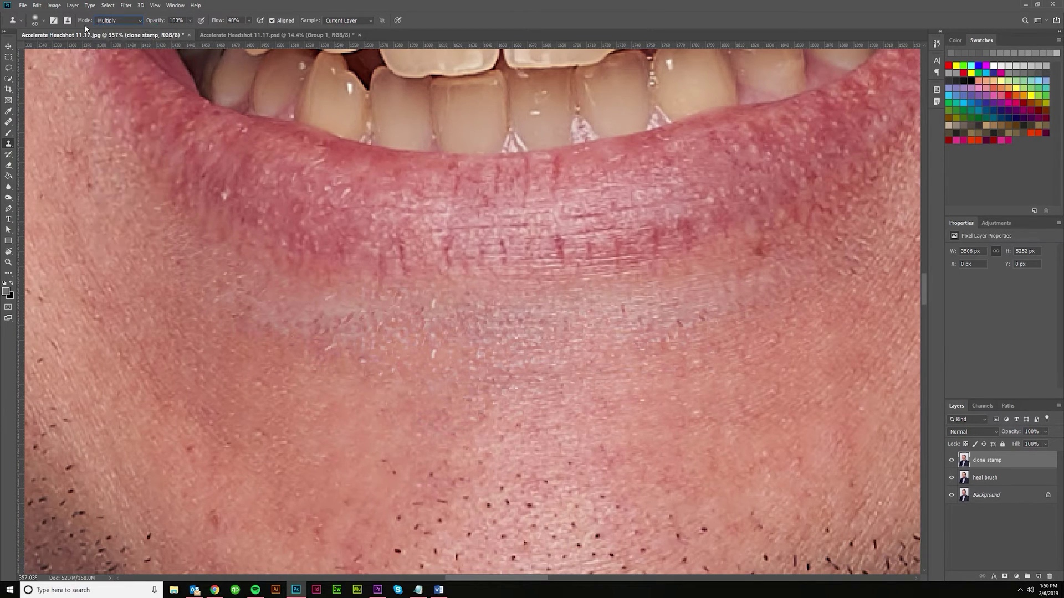
click(119, 20)
click(119, 57)
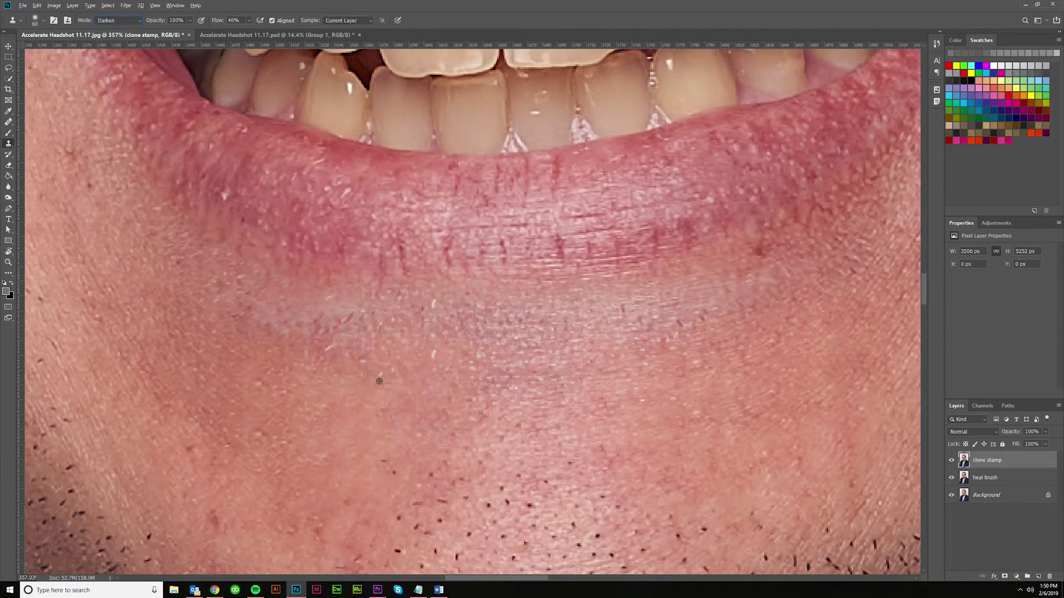
Clone nearby skin in Darken mode over the light specks and pale patches just below the lower lip.
mouse_move(306, 336)
mouse_down()
mouse_move(305, 322)
mouse_move(323, 314)
mouse_up()
drag(400, 291, 399, 315)
scroll(333, 355, down, 5)
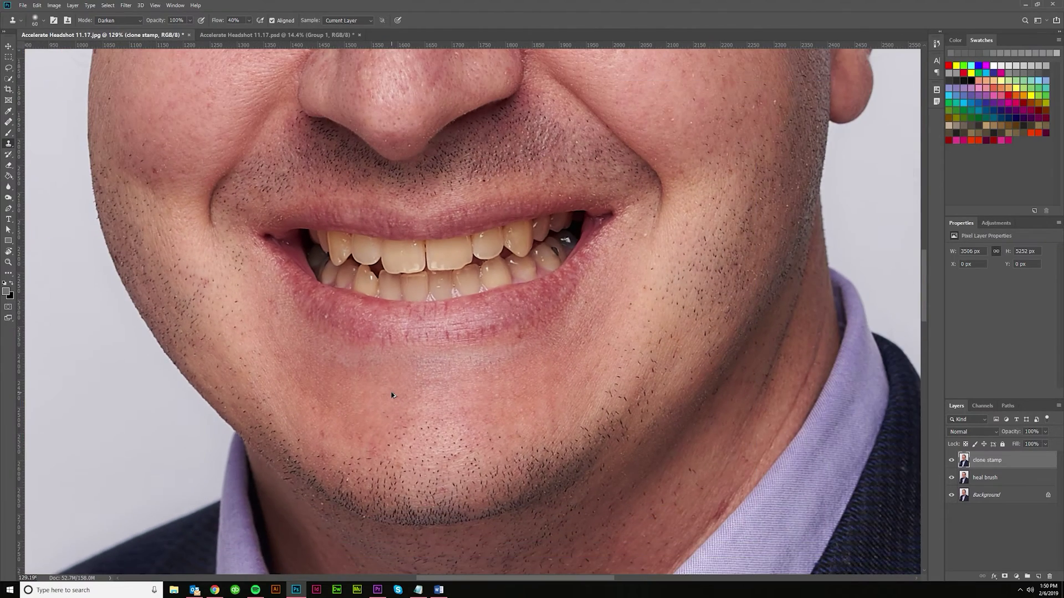
scroll(387, 409, up, 4)
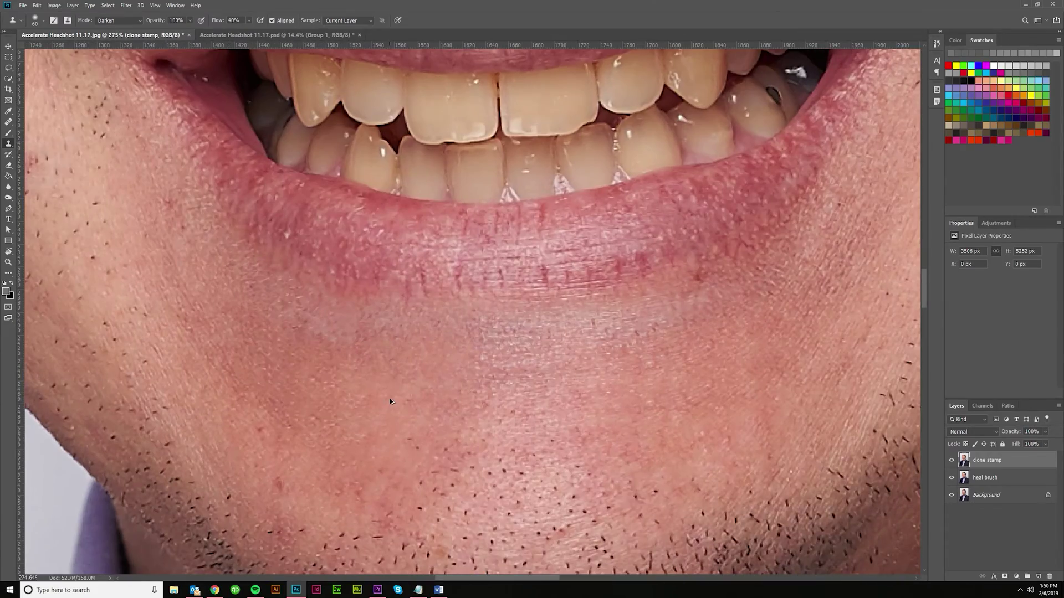
scroll(385, 360, up, 4)
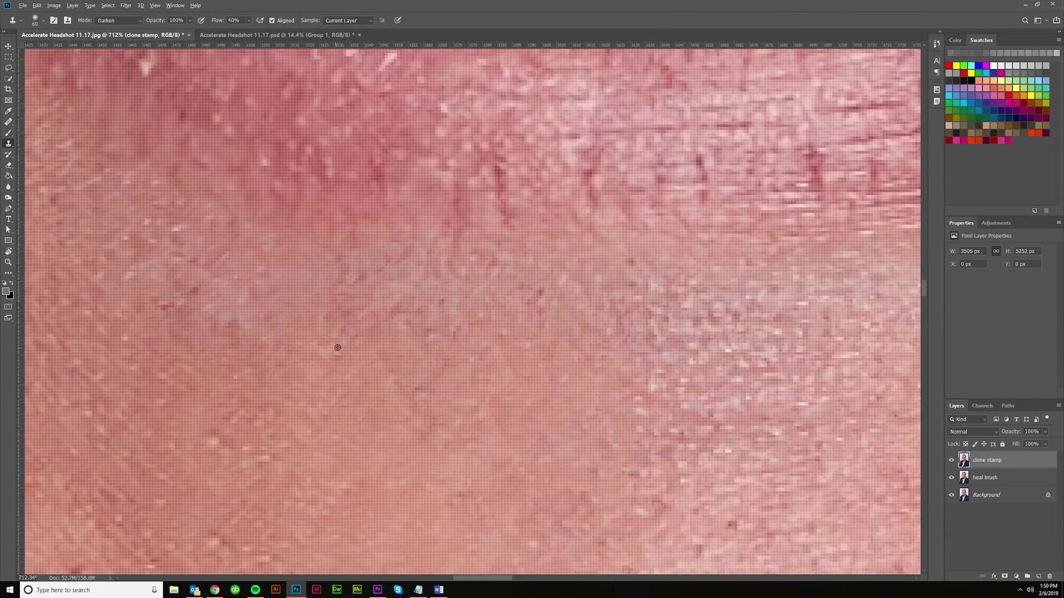
scroll(354, 355, down, 3)
scroll(349, 353, down, 2)
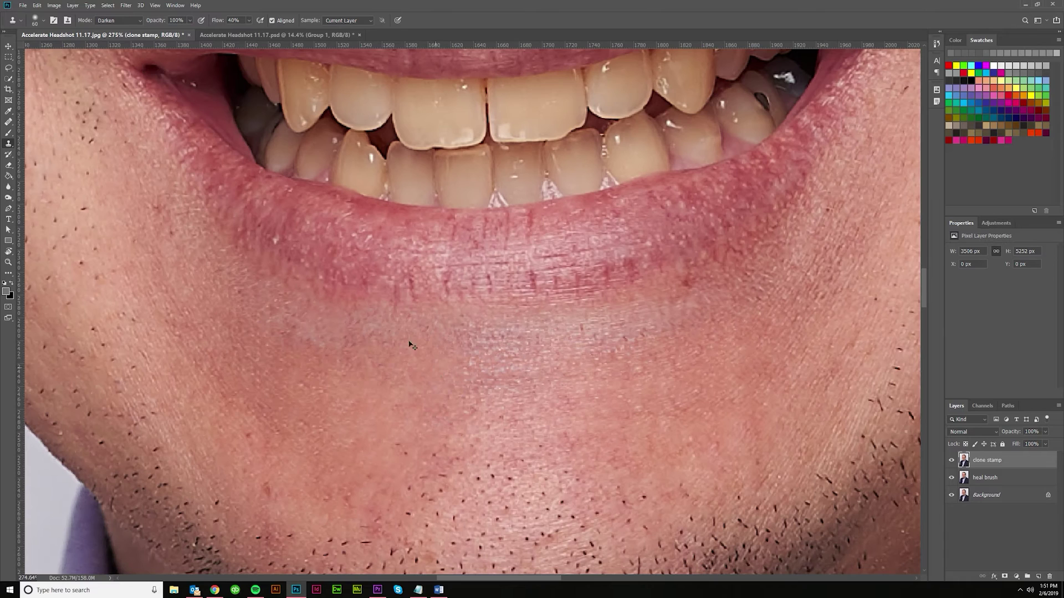
Resize the Clone Stamp brush to 50 px.
key(bracketleft)
key(bracketleft)
key(bracketright)
key(bracketright)
key(bracketright)
key(bracketright)
key(bracketright)
key(bracketright)
key(bracketright)
click(44, 20)
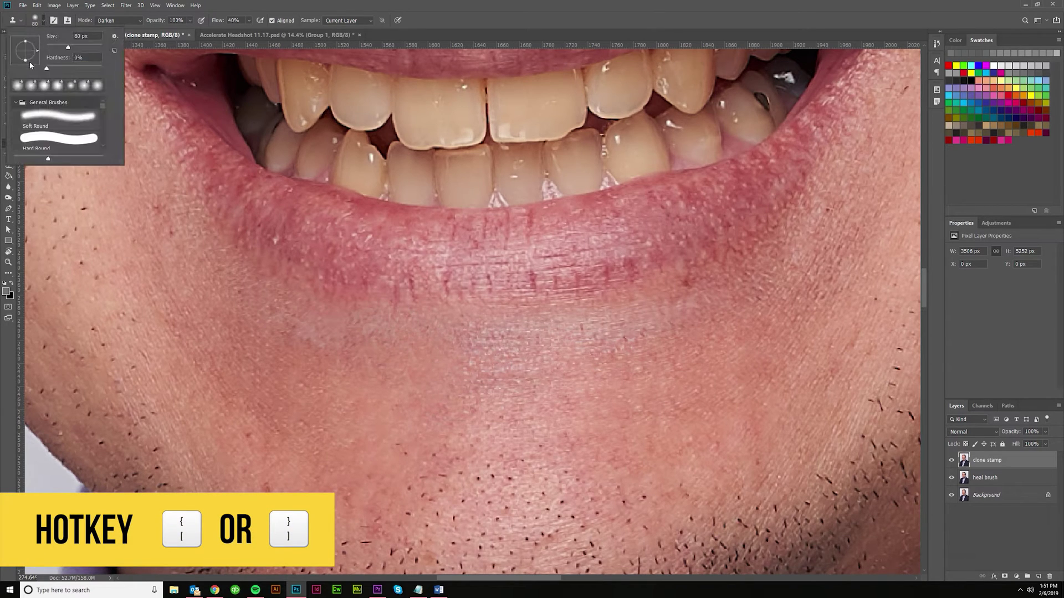
click(406, 4)
key(bracketleft)
key(bracketleft)
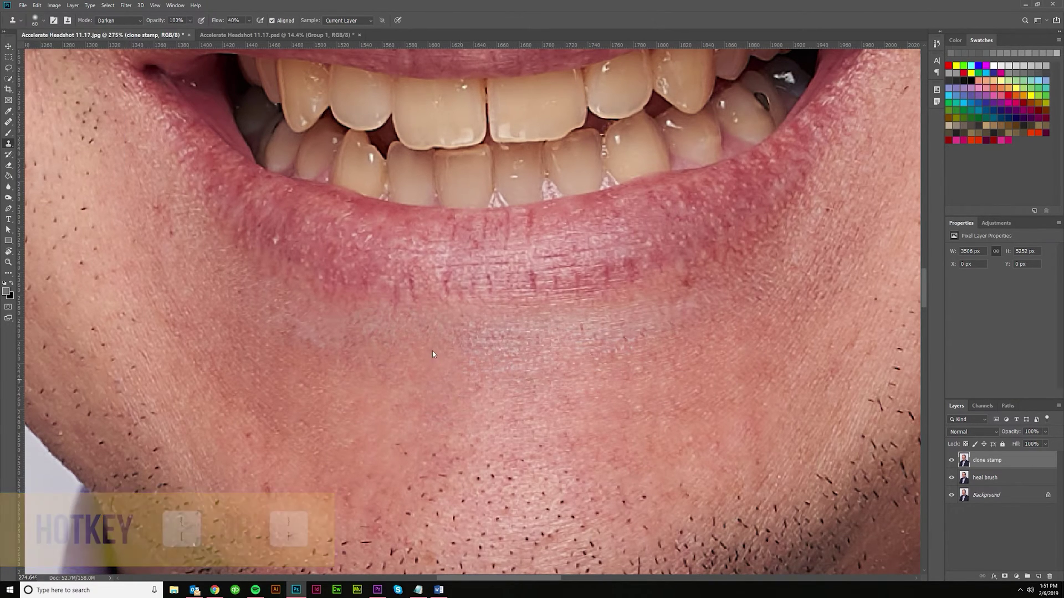
key(bracketright)
key(bracketright)
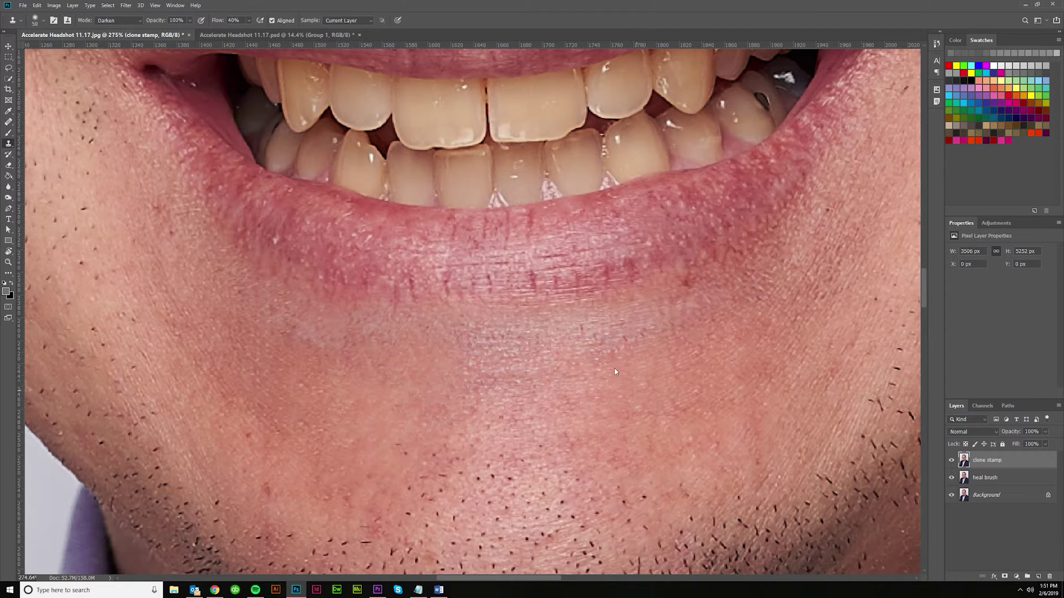
Set the Clone Stamp back to Lighten mode and clone clean skin over the stubble across the front of the chin.
scroll(434, 415, down, 5)
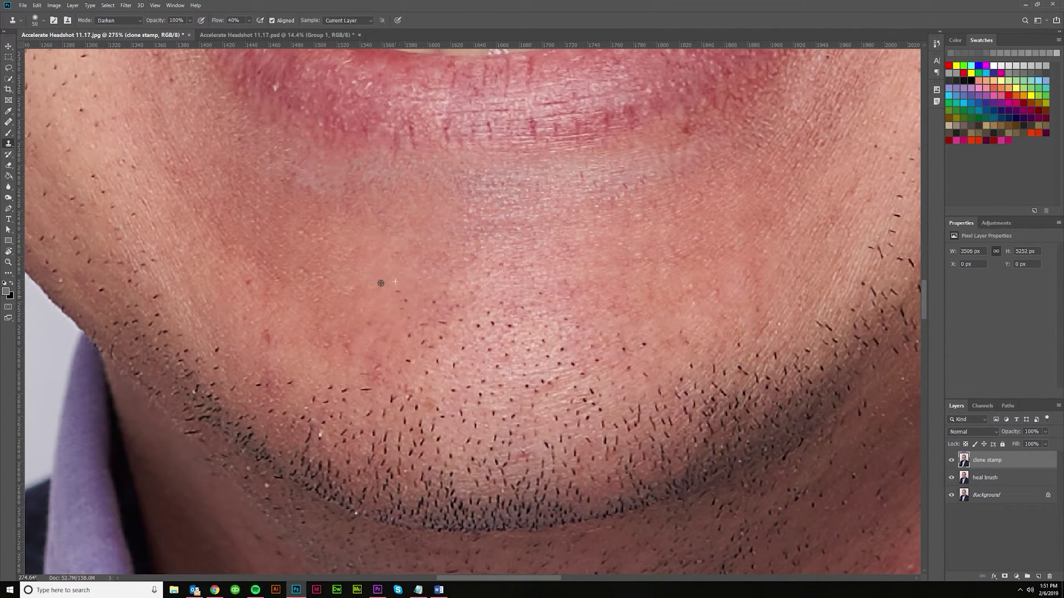
click(118, 20)
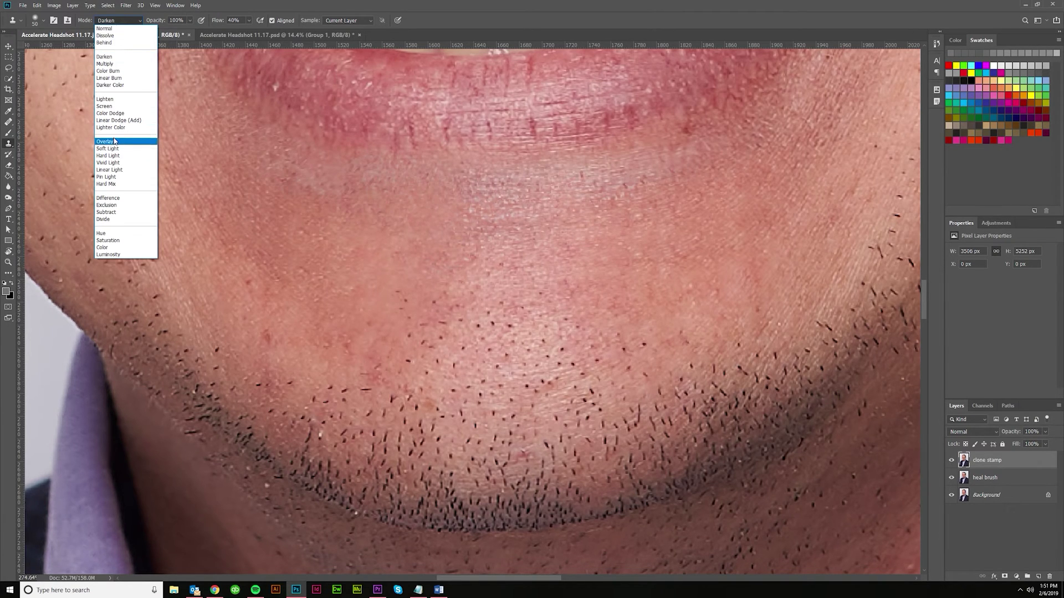
click(111, 99)
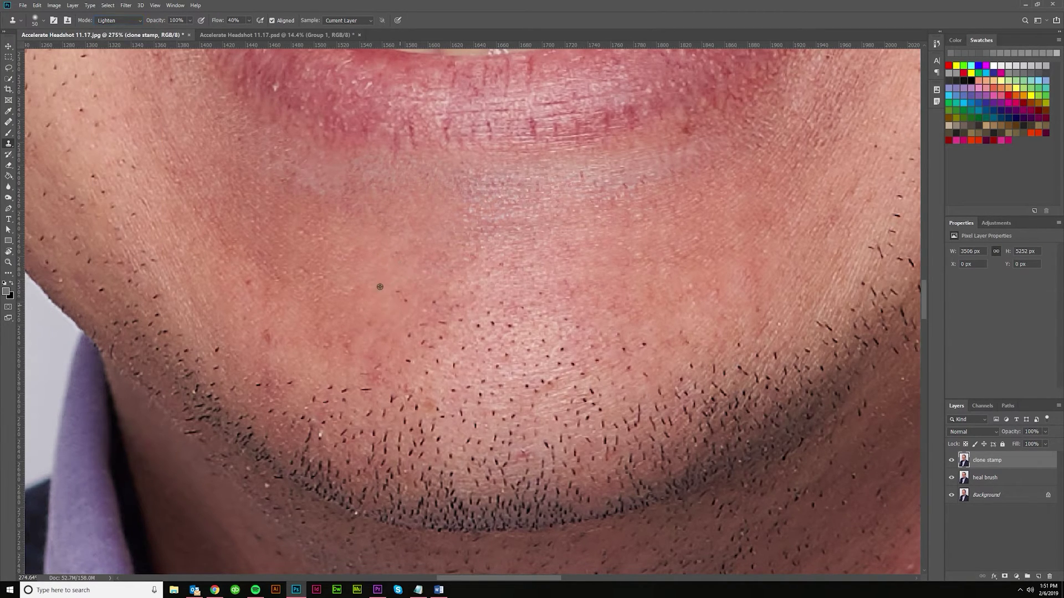
drag(390, 287, 474, 281)
drag(423, 316, 410, 321)
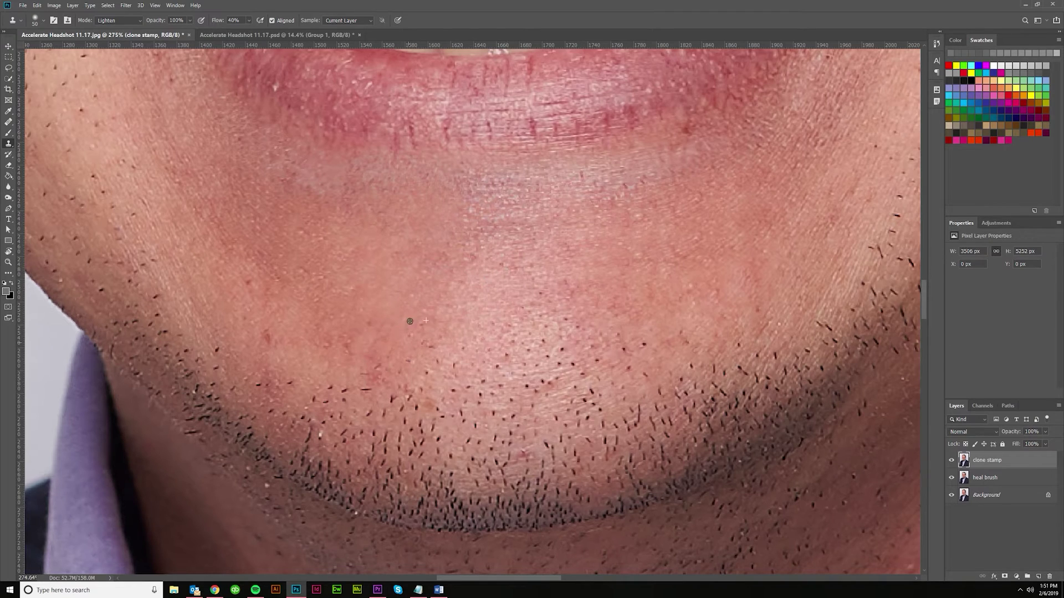
mouse_move(477, 344)
mouse_down()
mouse_move(541, 301)
mouse_move(526, 293)
mouse_move(643, 302)
mouse_move(588, 344)
mouse_move(464, 370)
mouse_move(413, 358)
mouse_move(383, 304)
mouse_move(366, 376)
mouse_move(409, 379)
mouse_move(382, 381)
mouse_move(292, 346)
mouse_move(393, 394)
mouse_move(527, 391)
mouse_move(577, 387)
mouse_move(547, 387)
mouse_move(678, 350)
mouse_move(667, 360)
mouse_move(709, 330)
mouse_move(673, 380)
mouse_move(598, 417)
mouse_move(512, 434)
mouse_move(535, 418)
mouse_move(337, 441)
mouse_move(372, 441)
mouse_move(276, 389)
mouse_move(297, 416)
mouse_up()
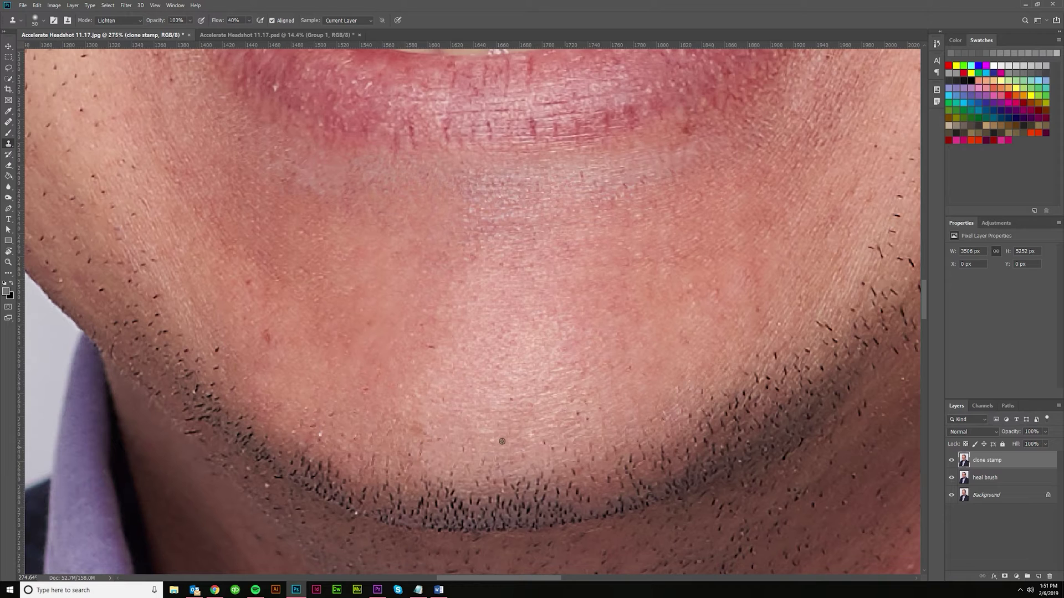
mouse_move(502, 441)
mouse_down()
mouse_move(426, 499)
mouse_move(300, 477)
mouse_move(554, 493)
mouse_move(687, 437)
mouse_move(644, 418)
mouse_move(524, 429)
mouse_up()
Clone skin in Lighten mode over the remaining stubble along the lower edge of the chin, toward both sides of the jaw.
scroll(644, 417, down, 9)
scroll(521, 455, up, 11)
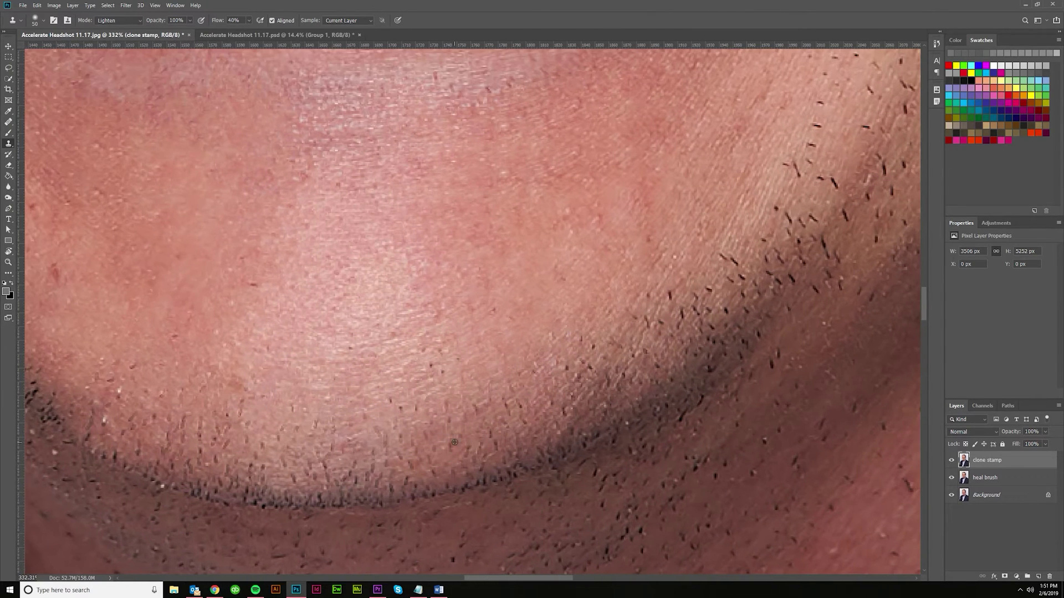
drag(453, 460, 523, 417)
scroll(499, 437, left, 1)
key(ctrl+z)
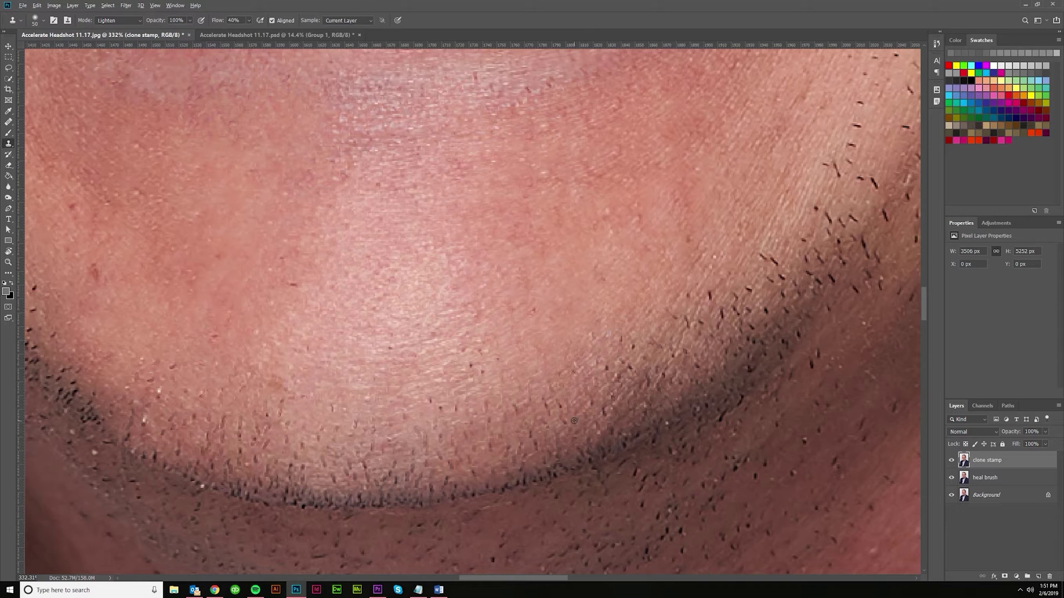
drag(500, 410, 492, 420)
drag(587, 387, 604, 342)
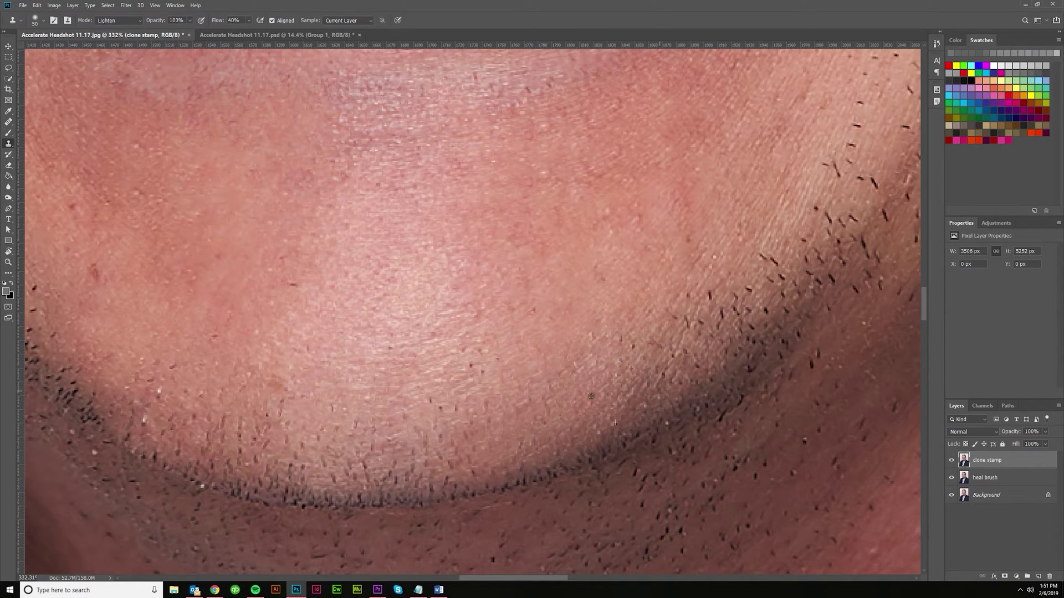
scroll(441, 455, left, 6)
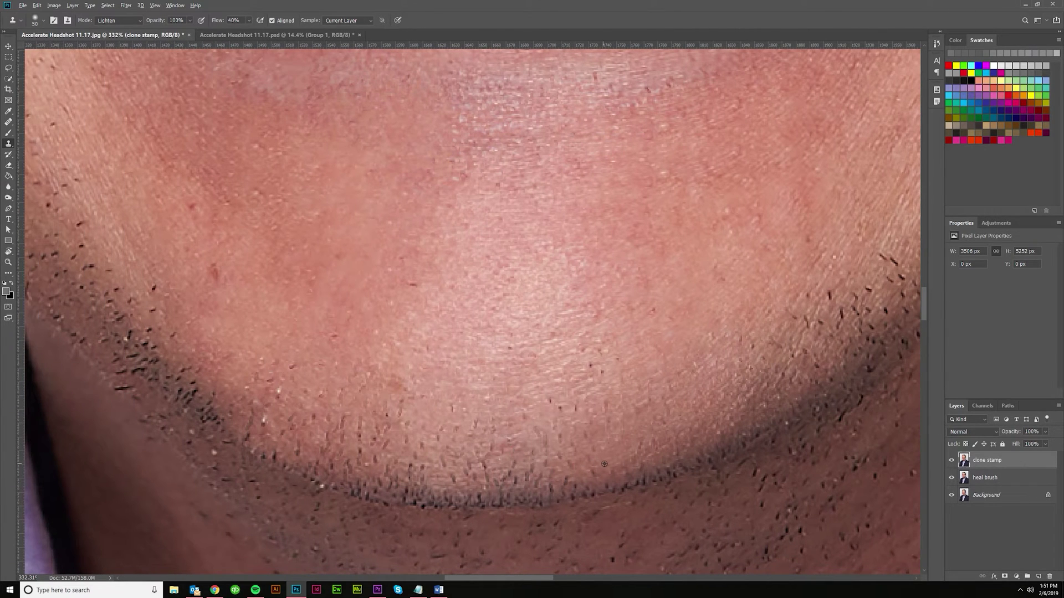
mouse_move(526, 451)
mouse_down()
mouse_move(324, 450)
mouse_move(296, 429)
mouse_up()
Compare the whole portrait with the "clone stamp" layer hidden and shown.
scroll(446, 470, down, 5)
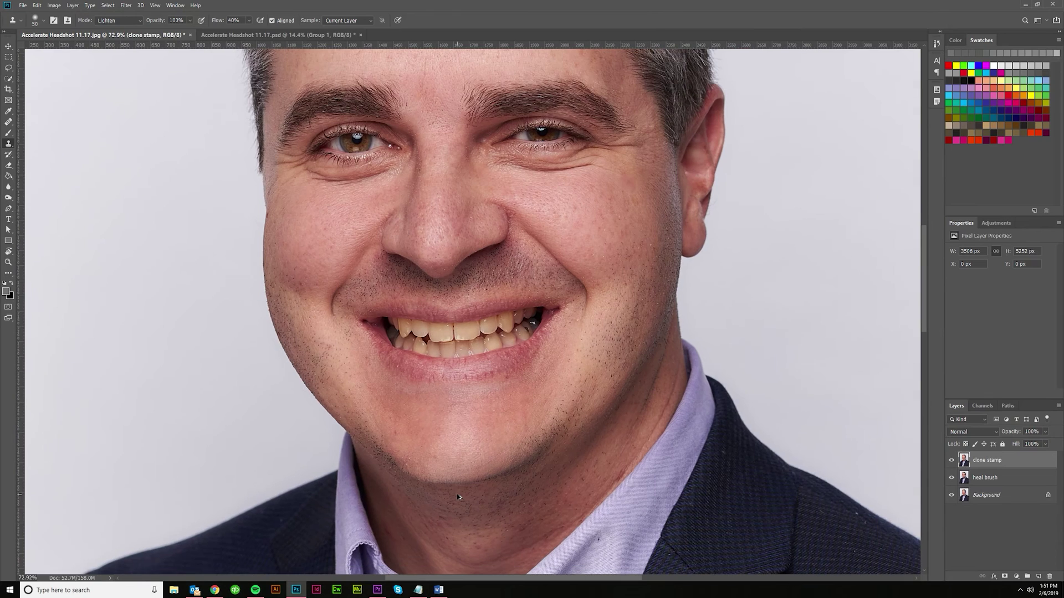
scroll(458, 498, down, 3)
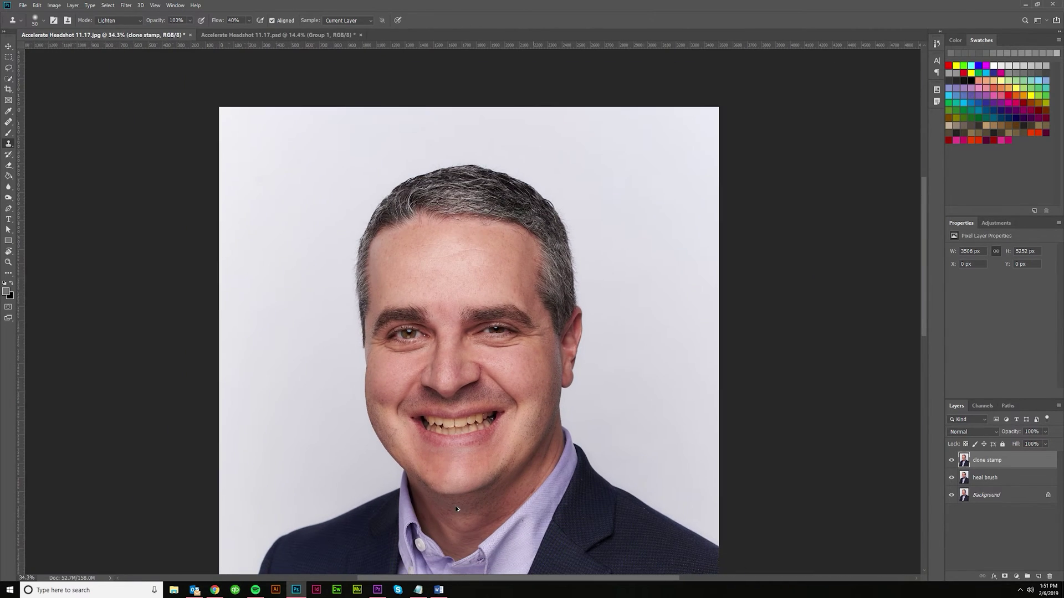
click(952, 460)
click(952, 460)
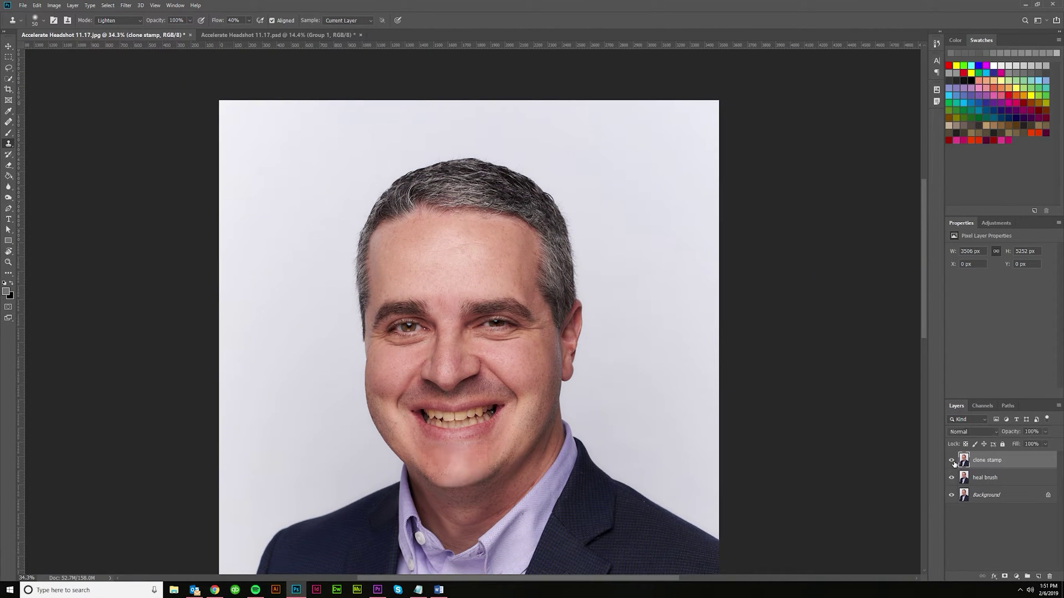
click(952, 460)
click(951, 460)
Sample clean skin beside the nose and clone it over the upper-lip stubble next to the smile crease on the image's left side.
scroll(431, 398, up, 9)
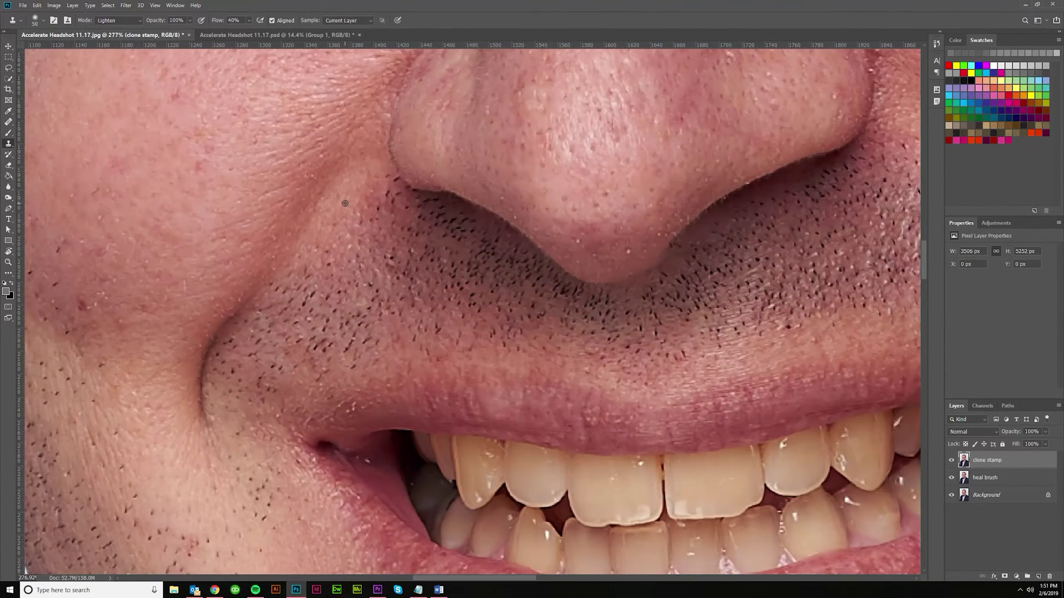
alt+click(334, 208)
mouse_move(327, 213)
mouse_down()
mouse_move(286, 284)
mouse_move(277, 273)
mouse_move(244, 321)
mouse_move(340, 286)
mouse_move(340, 313)
mouse_move(303, 320)
mouse_up()
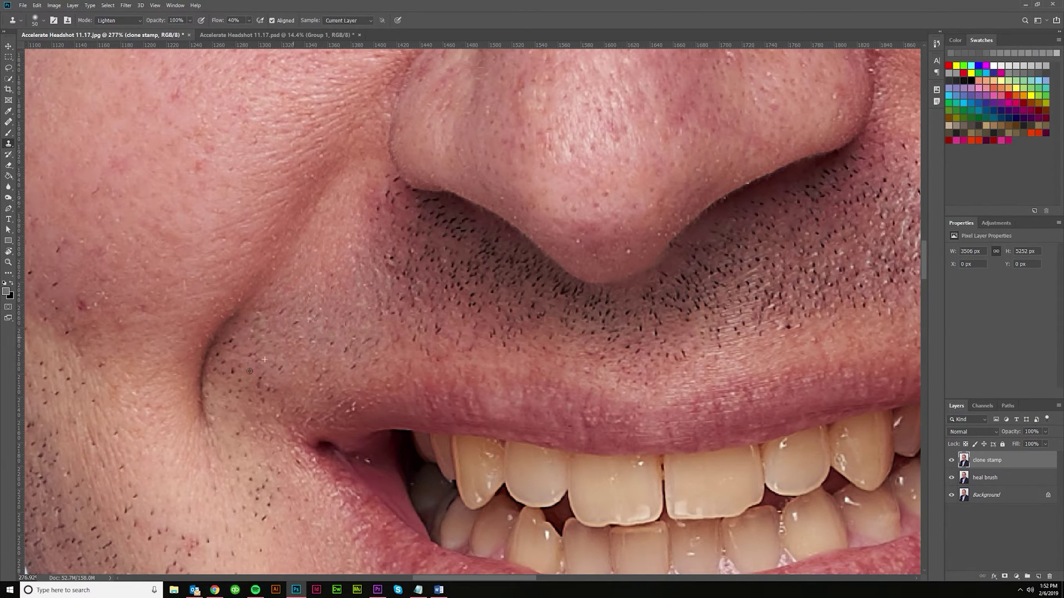
drag(249, 371, 249, 419)
alt+click(233, 415)
mouse_move(221, 382)
mouse_down()
mouse_move(218, 351)
mouse_move(226, 328)
mouse_move(210, 342)
mouse_up()
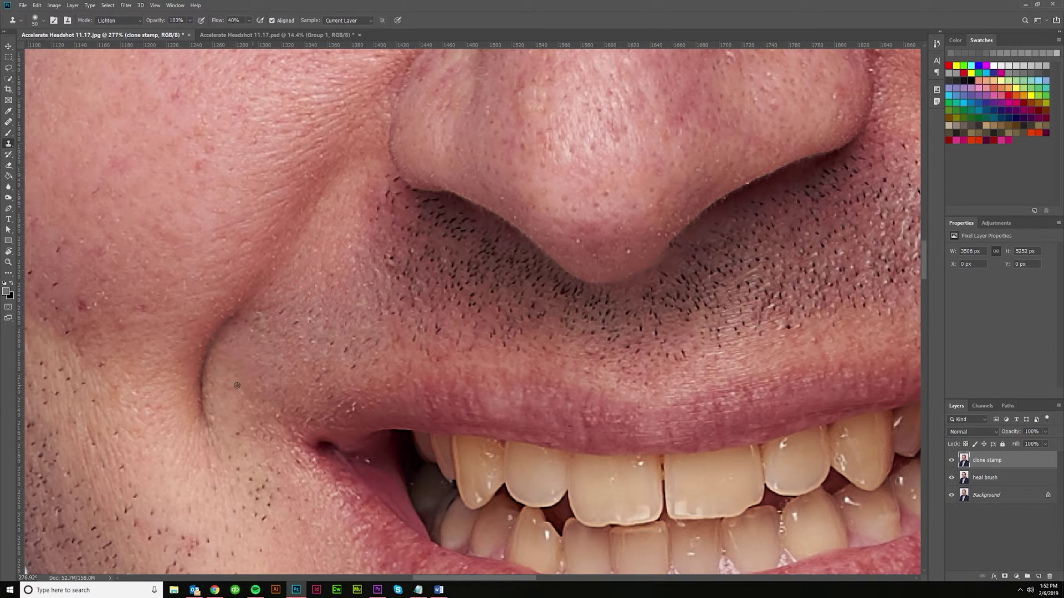
Clone over the stubble around the left mouth corner and up between the smile crease and the nostril.
scroll(235, 374, down, 1)
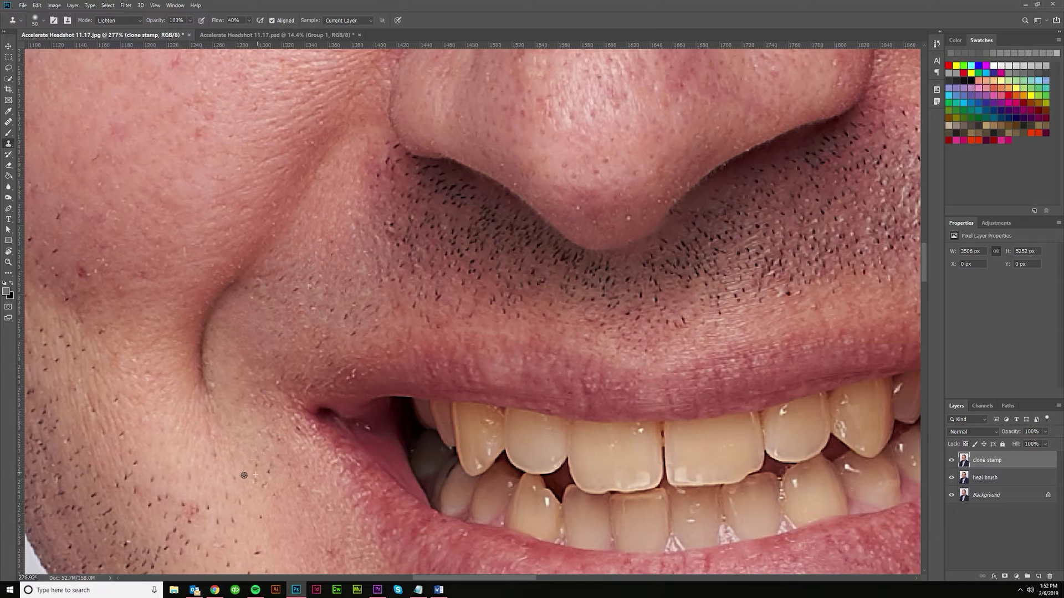
mouse_move(242, 436)
mouse_down()
mouse_move(283, 490)
mouse_move(243, 449)
mouse_move(239, 415)
mouse_move(242, 397)
mouse_move(263, 418)
mouse_move(244, 360)
mouse_move(276, 318)
mouse_up()
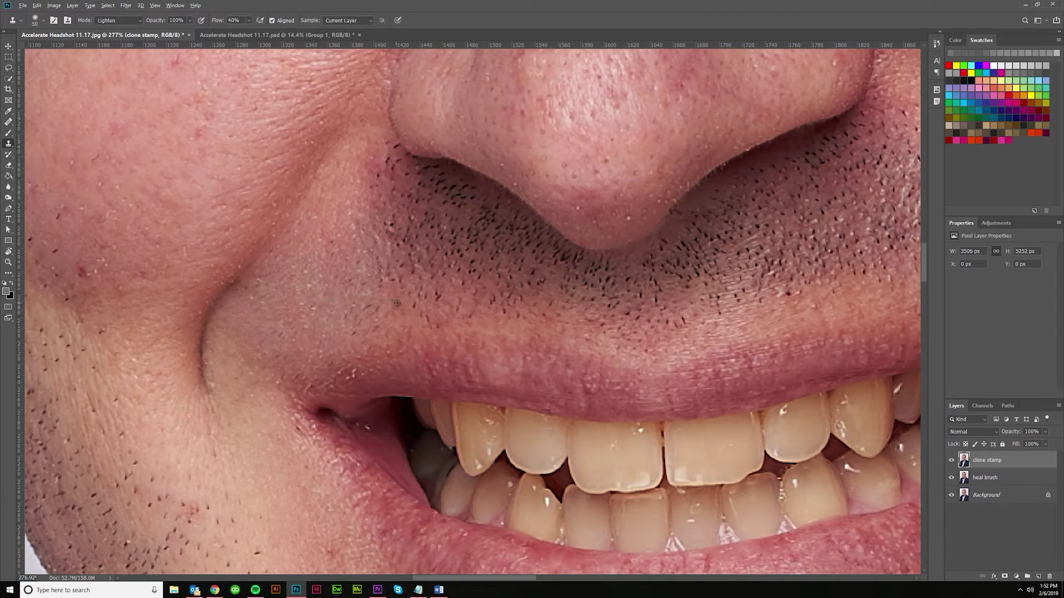
mouse_move(403, 289)
mouse_down()
mouse_move(336, 288)
mouse_move(416, 280)
mouse_move(355, 205)
mouse_up()
mouse_move(366, 162)
mouse_down()
mouse_move(387, 210)
mouse_move(435, 205)
mouse_up()
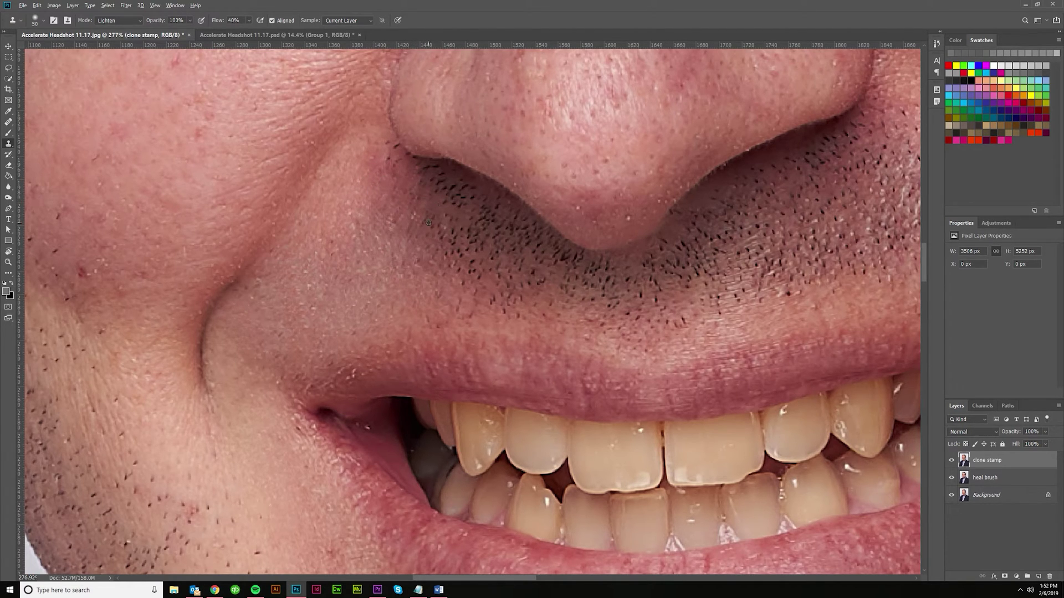
Clone clean skin over the stubble directly below the nostril on the image's left side.
scroll(400, 210, up, 4)
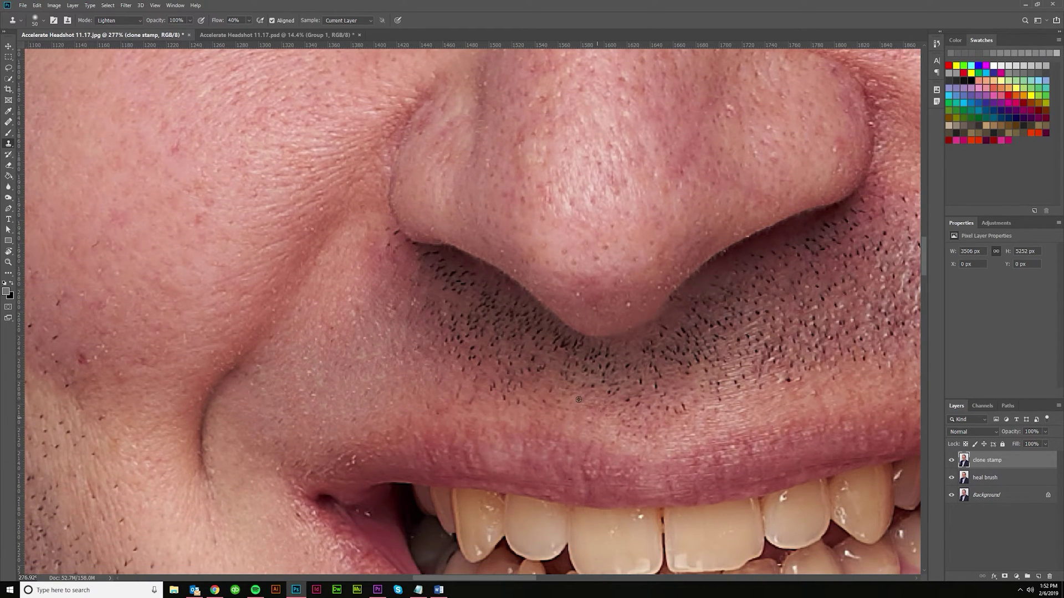
click(393, 279)
drag(392, 260, 439, 298)
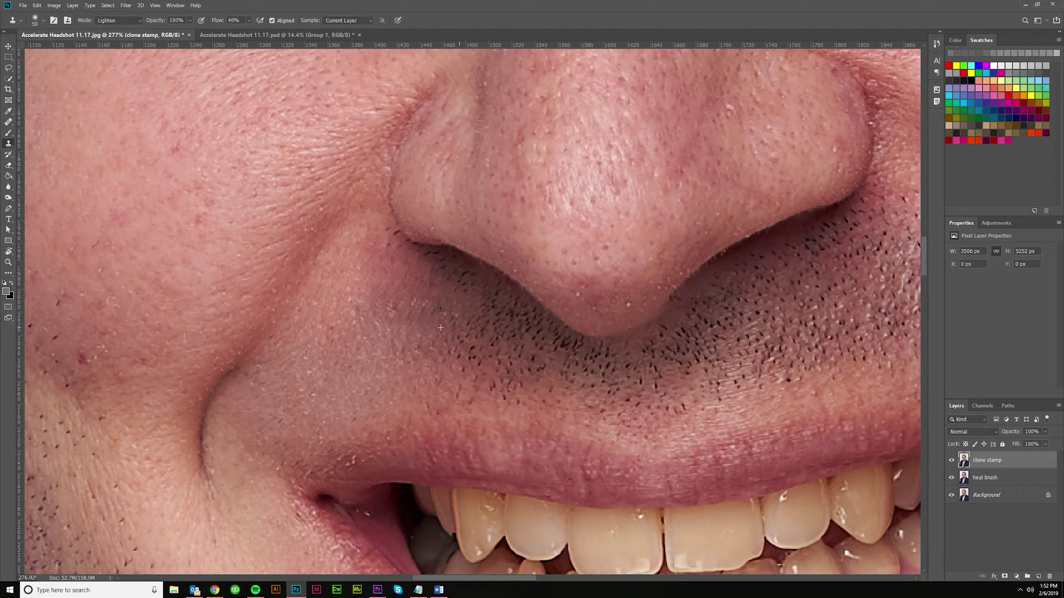
alt+click(398, 280)
mouse_move(477, 331)
mouse_down()
mouse_move(452, 305)
mouse_move(490, 305)
mouse_move(425, 275)
mouse_up()
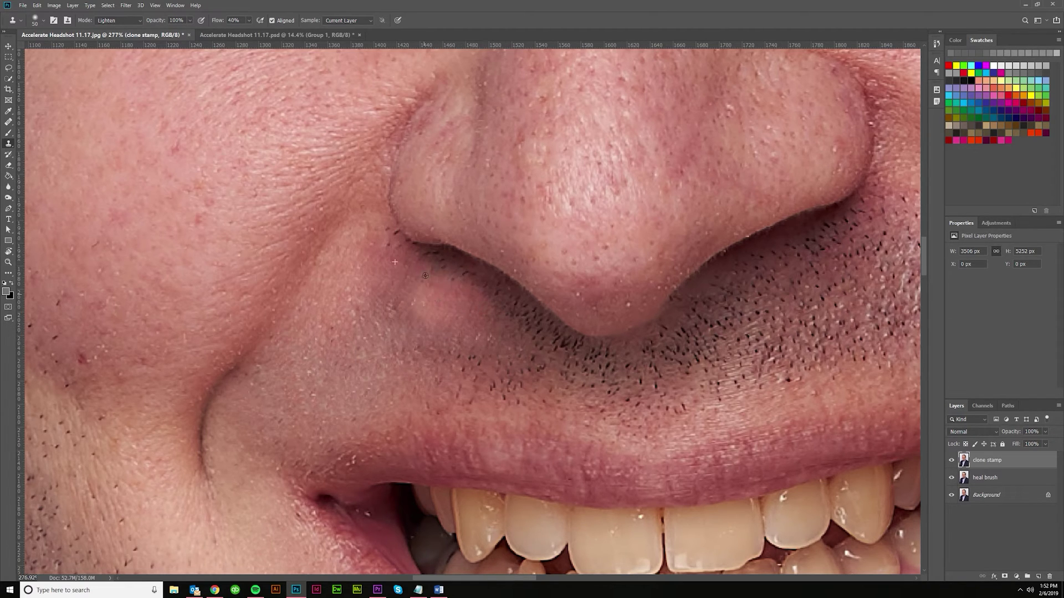
key(ctrl+z)
key(ctrl+z)
key(ctrl+z)
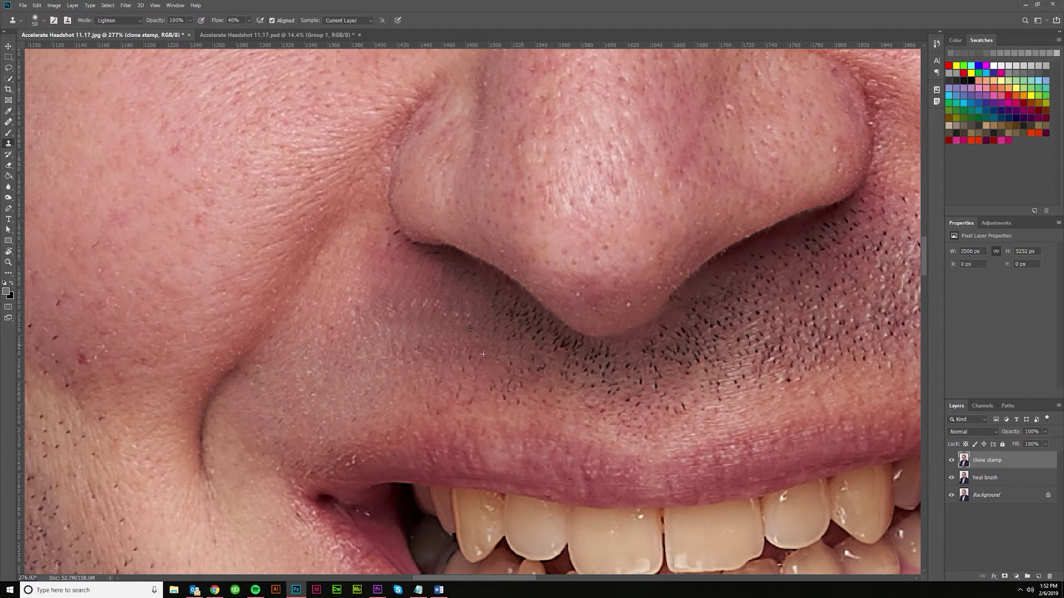
Clone clean skin over the mustache stubble from below the nose tip across the upper lip under the nostril on the image's right side.
mouse_move(515, 353)
mouse_down()
mouse_move(632, 365)
mouse_move(515, 389)
mouse_move(608, 390)
mouse_up()
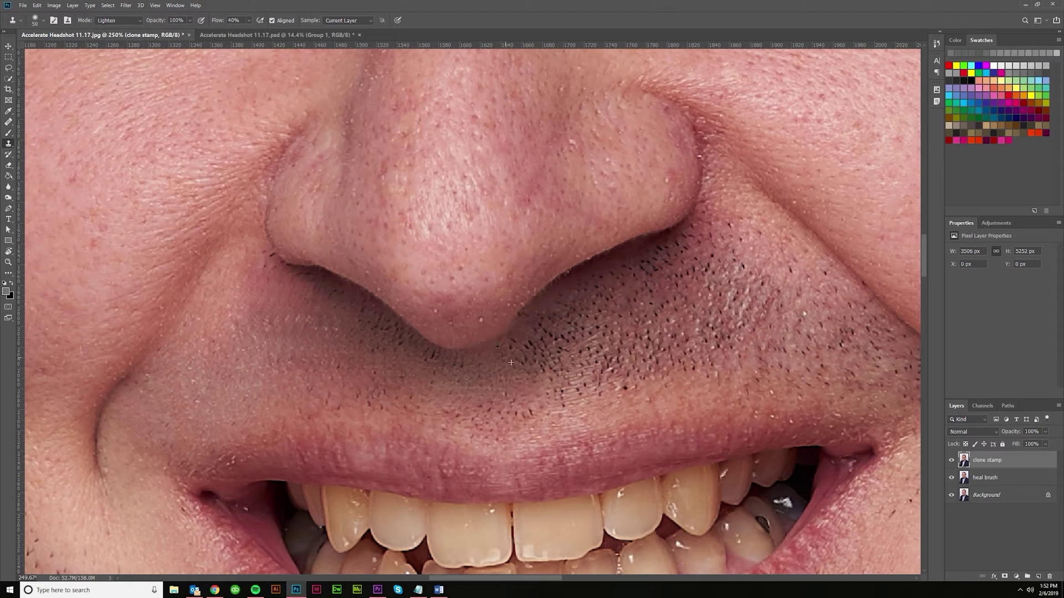
mouse_move(511, 362)
mouse_down()
mouse_move(590, 341)
mouse_move(609, 291)
mouse_up()
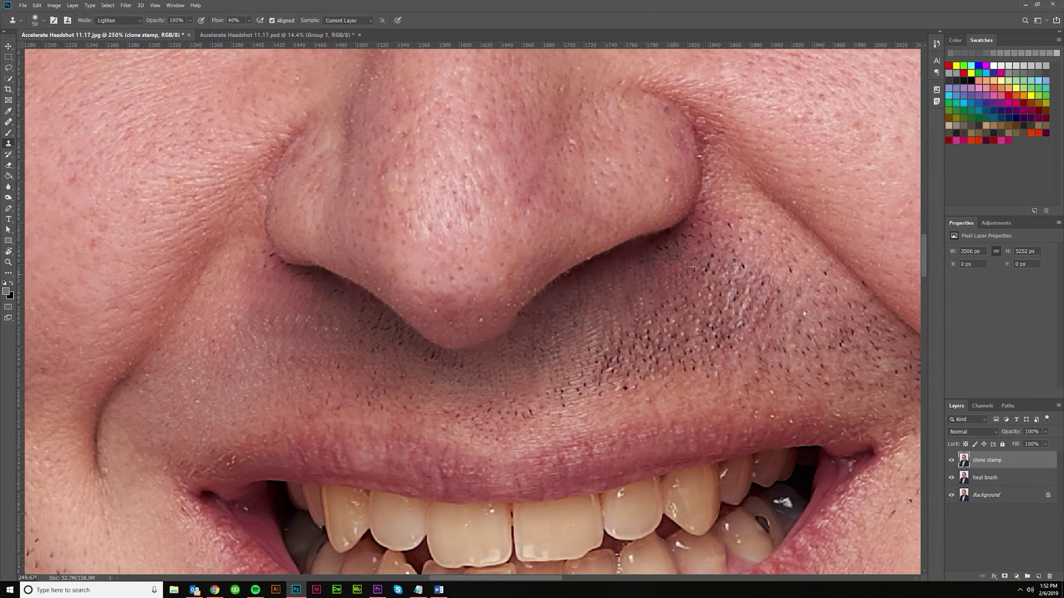
mouse_move(692, 268)
mouse_down()
mouse_move(673, 316)
mouse_move(642, 346)
mouse_move(687, 341)
mouse_move(709, 301)
mouse_move(656, 361)
mouse_move(697, 348)
mouse_up()
alt+click(635, 349)
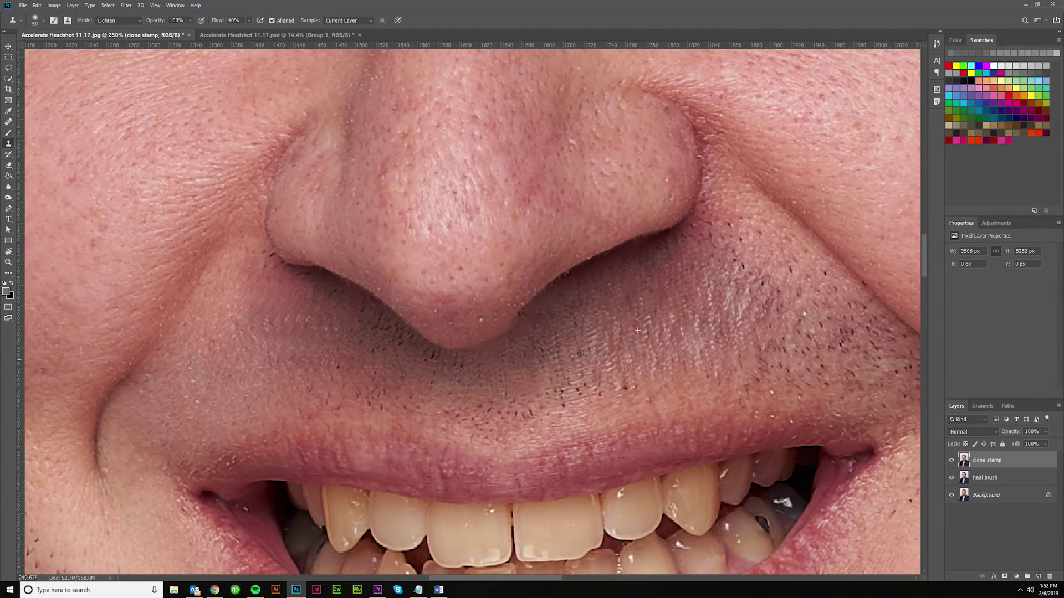
scroll(587, 357, down, 6)
scroll(651, 390, up, 5)
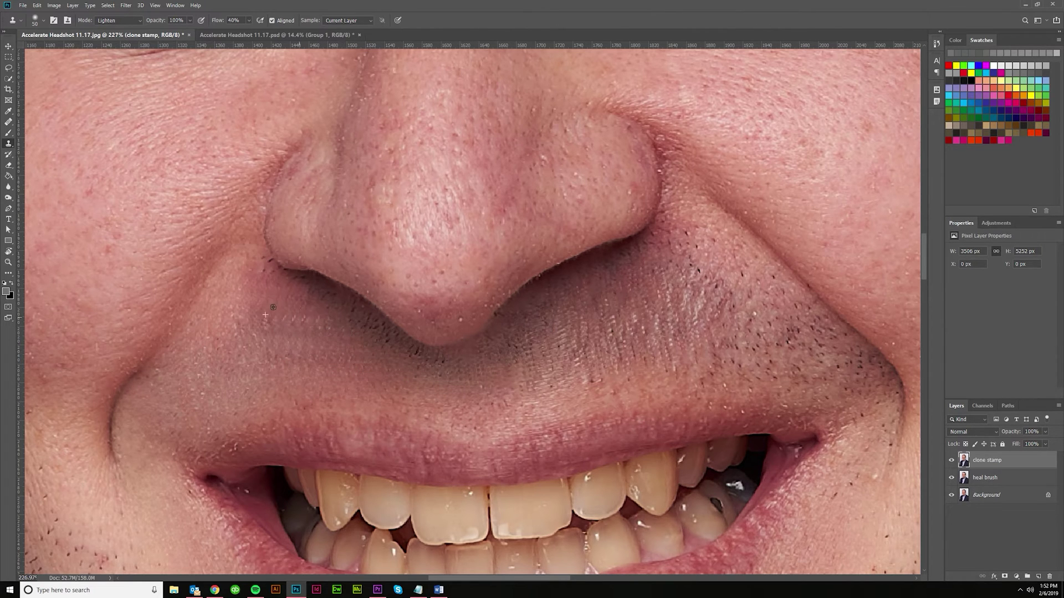
scroll(699, 365, down, 3)
drag(668, 363, 726, 363)
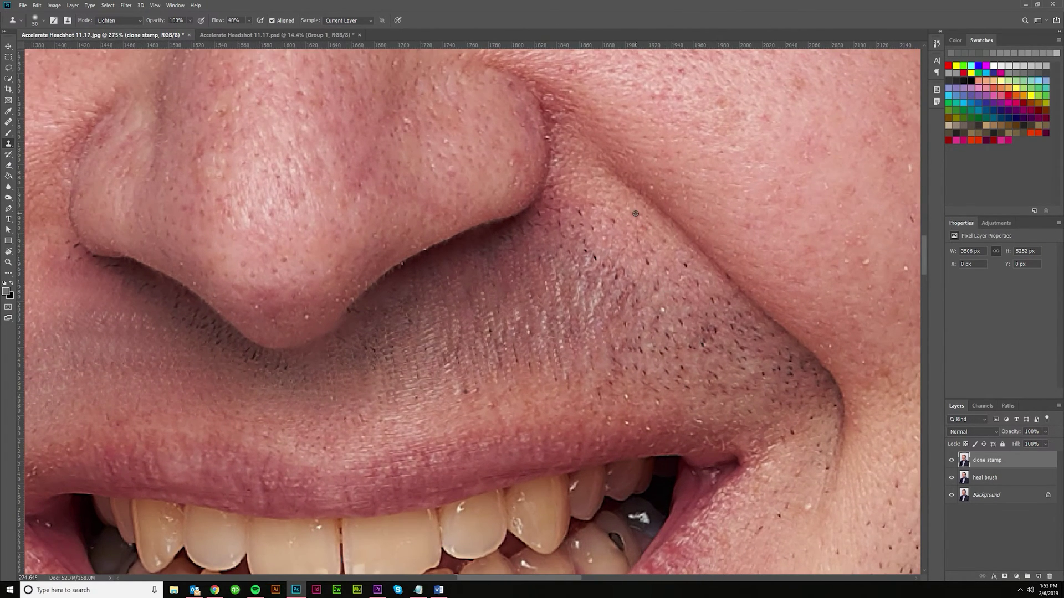
Resample clean skin and clone over the stubble between the nostril and the smile crease on the image's right side.
mouse_move(567, 205)
mouse_down()
mouse_move(557, 253)
mouse_move(589, 235)
mouse_up()
alt+click(638, 216)
mouse_move(677, 272)
mouse_down()
mouse_move(709, 321)
mouse_move(744, 339)
mouse_up()
alt+click(701, 306)
mouse_move(690, 318)
mouse_down()
mouse_move(600, 328)
mouse_move(693, 328)
mouse_move(713, 290)
mouse_move(706, 307)
mouse_move(717, 327)
mouse_up()
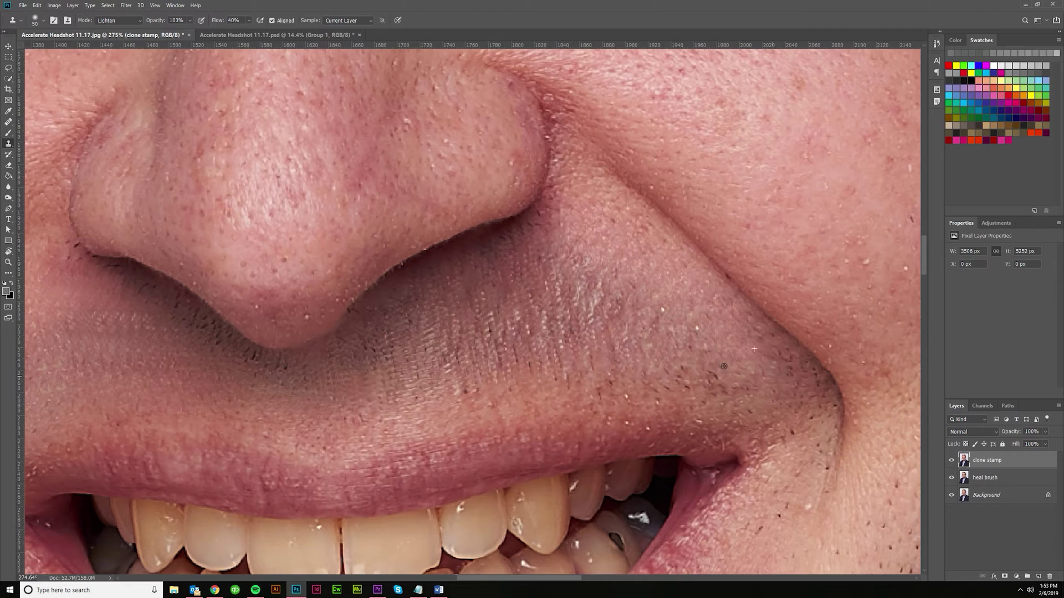
mouse_move(723, 366)
mouse_down()
mouse_move(705, 349)
mouse_move(724, 345)
mouse_move(655, 364)
mouse_move(673, 354)
mouse_move(548, 369)
mouse_up()
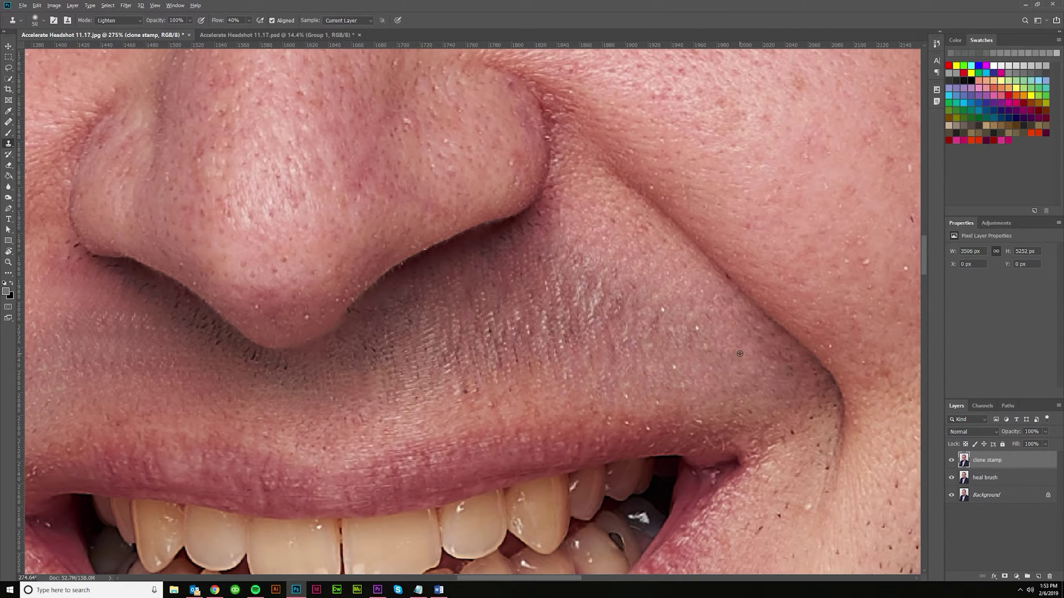
Undo the last strokes, resample nearby skin, and clone over the stubble beside the mouth corner on the image's right side.
scroll(799, 404, down, 3)
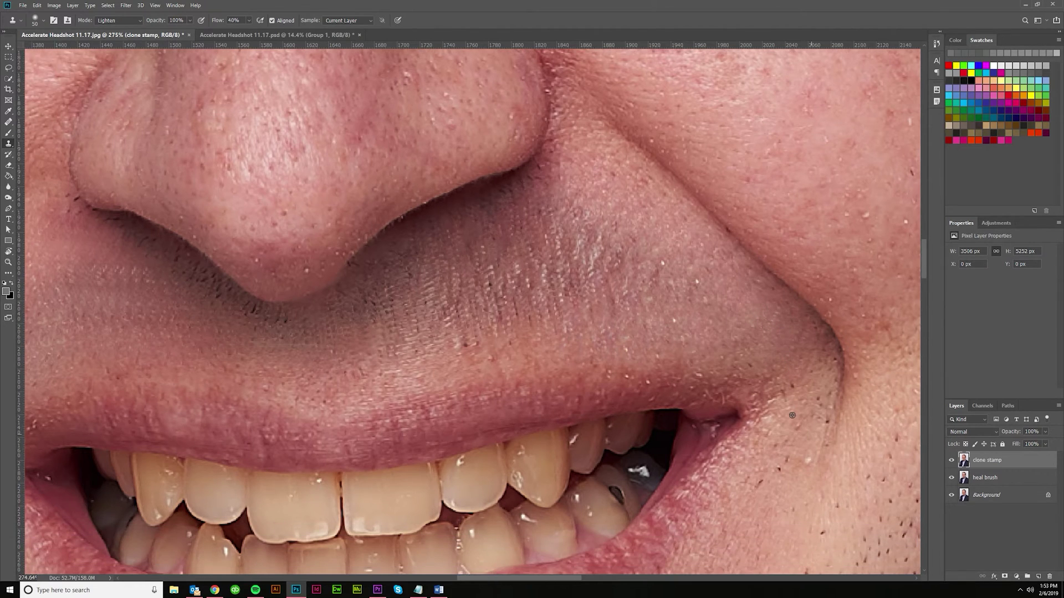
key(ctrl+z)
key(ctrl+z)
alt+click(783, 414)
mouse_move(780, 366)
mouse_down()
mouse_move(793, 370)
mouse_move(777, 379)
mouse_move(746, 455)
mouse_up()
scroll(747, 454, down, 3)
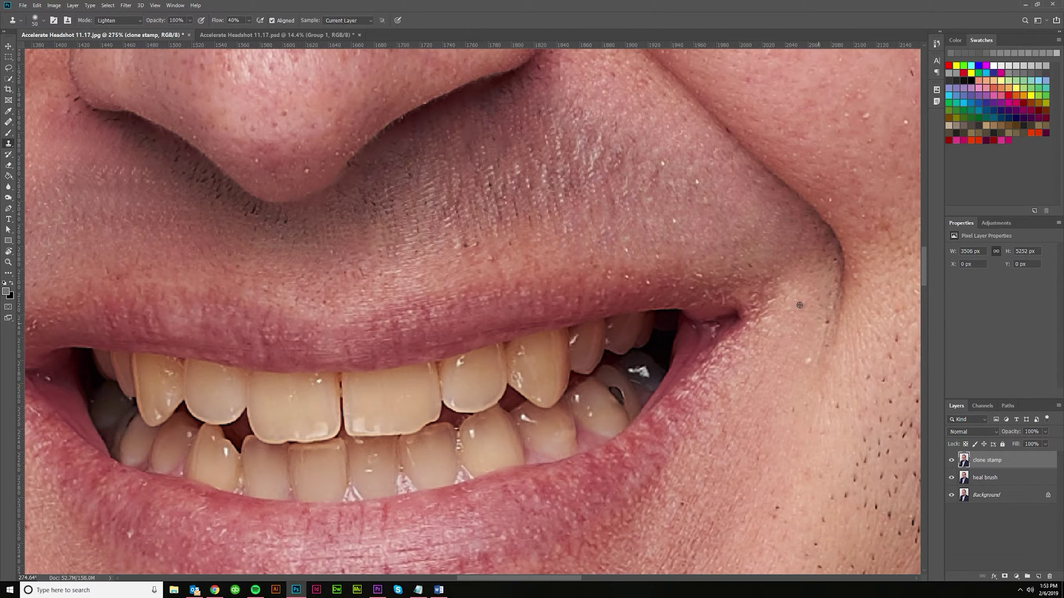
Compare the face with the "clone stamp" layer hidden and shown to check the upper-lip retouching.
scroll(802, 338, down, 5)
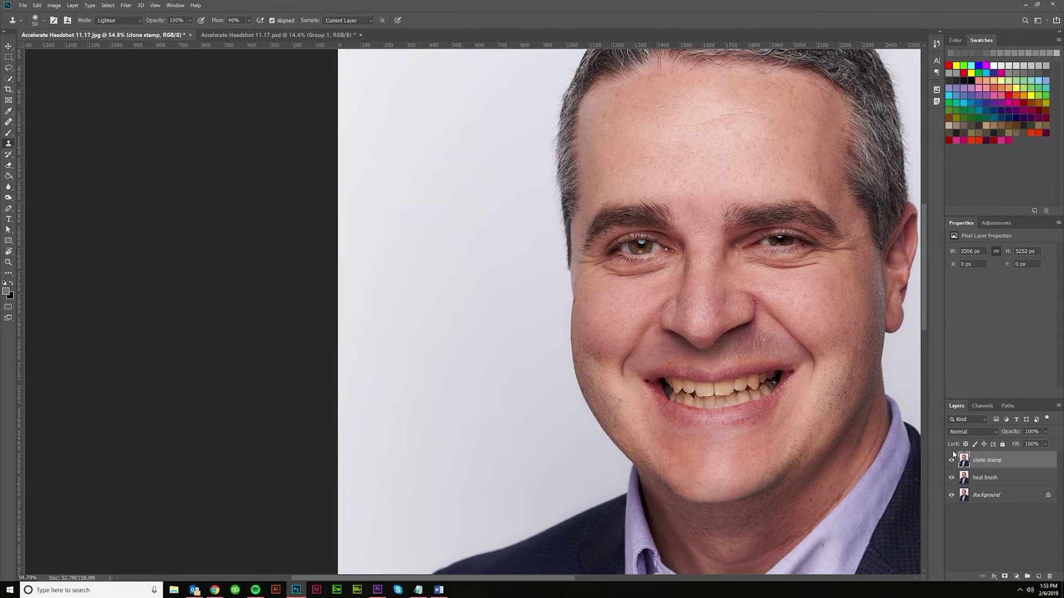
click(951, 460)
click(951, 461)
scroll(723, 411, down, 3)
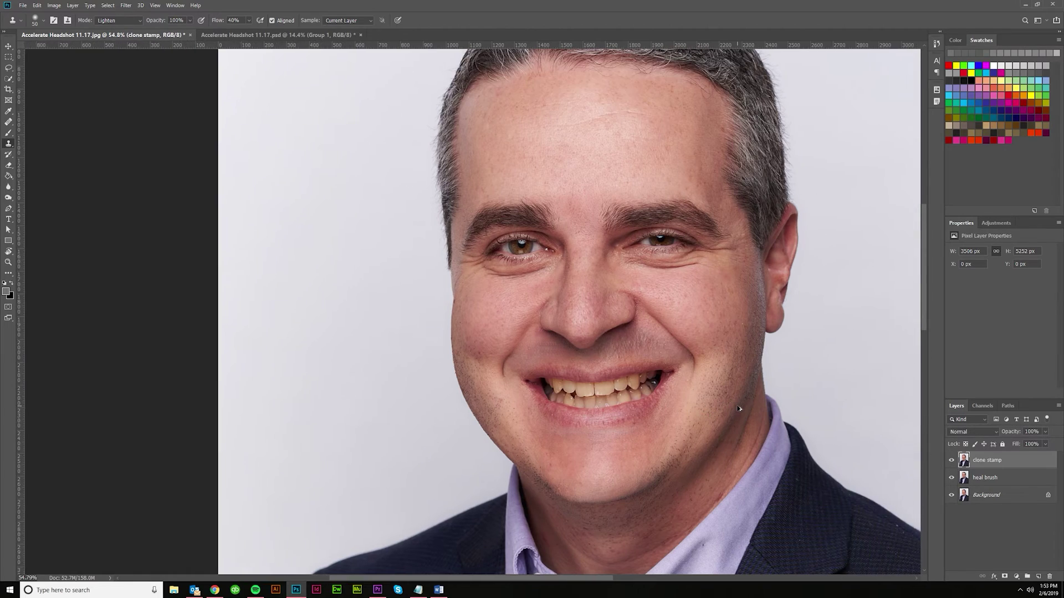
Clone over the remaining stubble along the underside of the nose, from its tip to the nostril's outer edge on the image's left side.
scroll(724, 411, up, 4)
scroll(643, 357, up, 3)
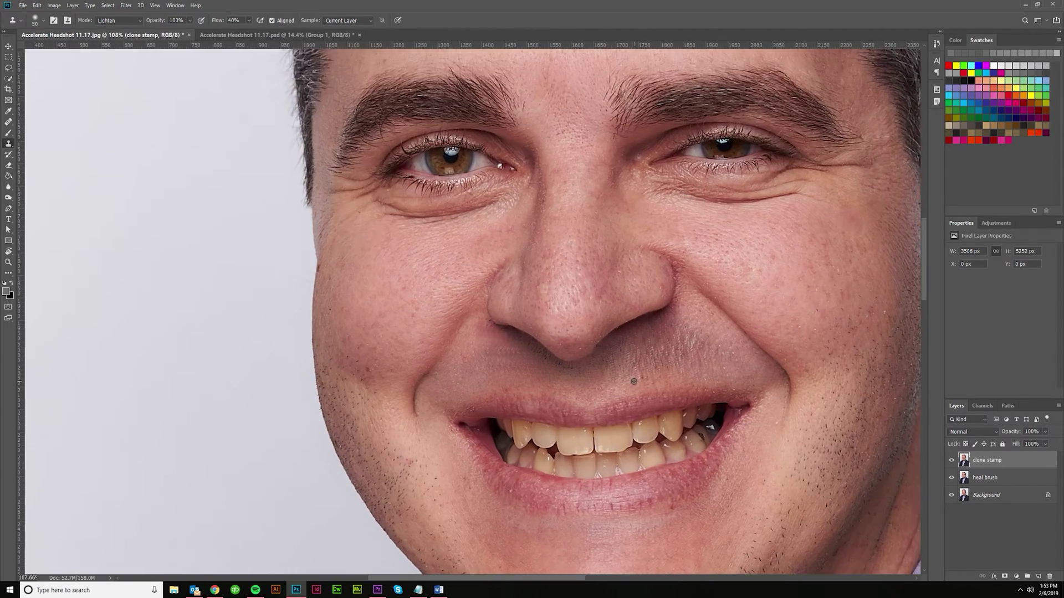
alt+click(431, 353)
mouse_move(456, 327)
mouse_down()
mouse_move(488, 344)
mouse_move(483, 323)
mouse_move(510, 333)
mouse_move(377, 256)
mouse_up()
scroll(465, 359, up, 1)
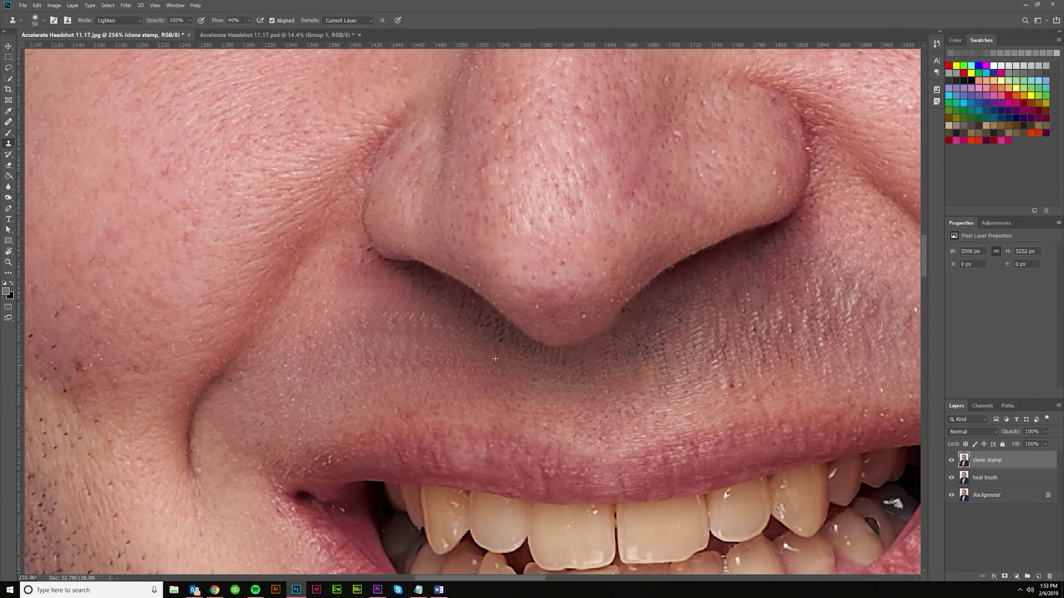
mouse_move(523, 346)
mouse_down()
mouse_move(477, 330)
mouse_move(470, 341)
mouse_up()
mouse_move(444, 287)
mouse_down()
mouse_move(329, 261)
mouse_move(357, 257)
mouse_up()
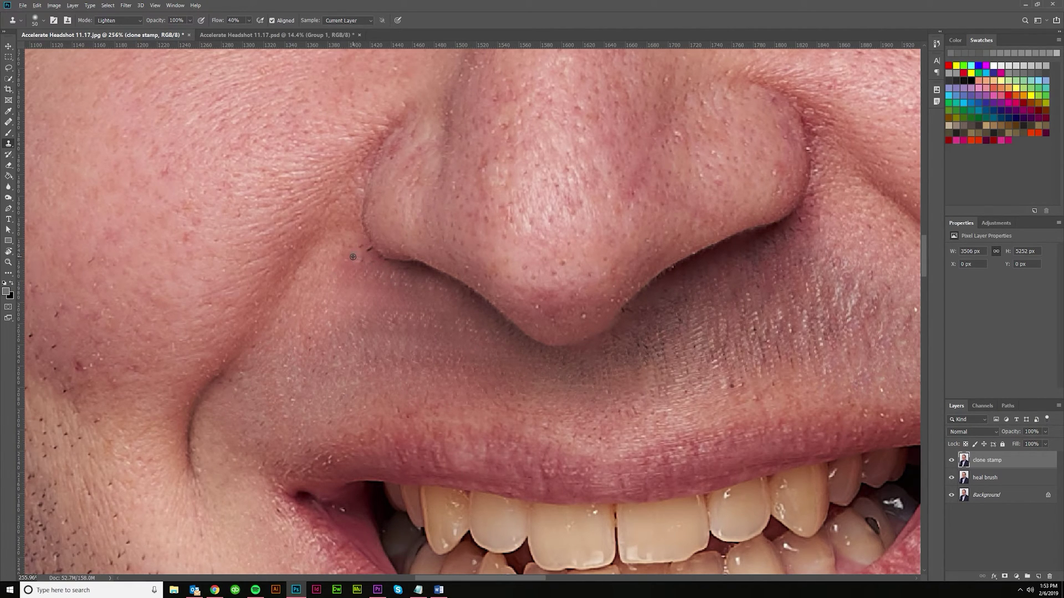
Set the Clone Stamp mode to Darken and clone over the light specks on the upper lip on both sides below the nose.
scroll(408, 314, down, 5)
scroll(573, 333, up, 2)
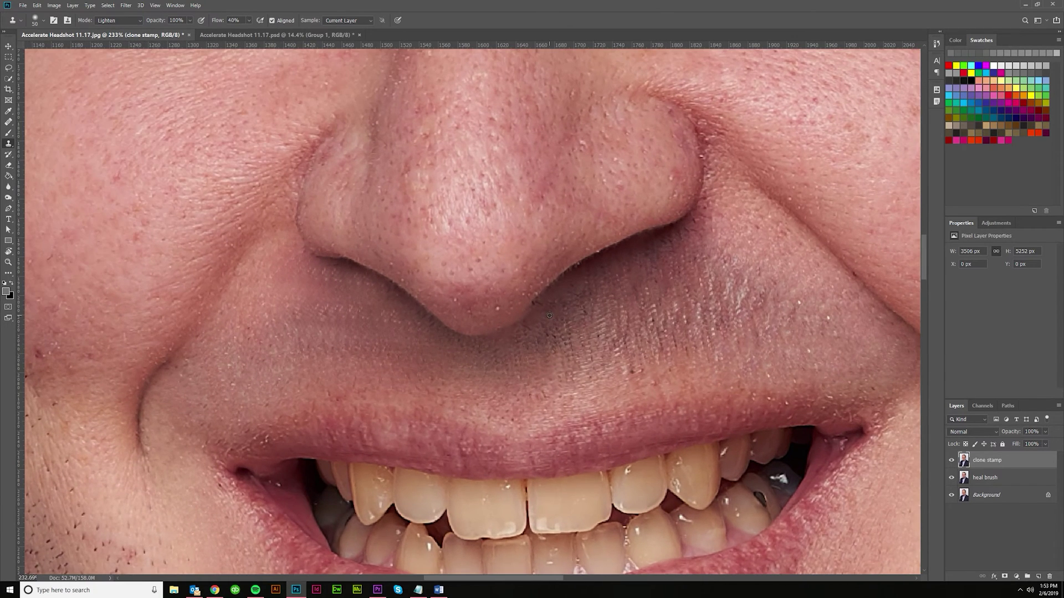
scroll(554, 355, down, 2)
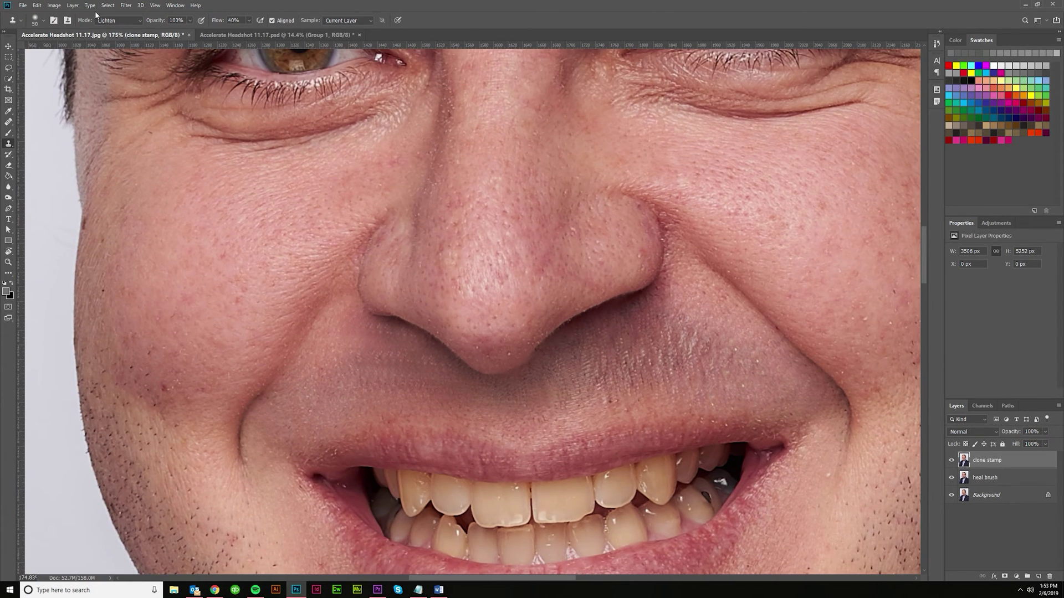
click(137, 20)
click(118, 59)
mouse_move(387, 345)
mouse_down()
mouse_move(413, 349)
mouse_move(400, 354)
mouse_move(393, 331)
mouse_move(370, 326)
mouse_up()
key(ctrl+z)
mouse_move(405, 380)
mouse_down()
mouse_move(411, 373)
mouse_move(349, 343)
mouse_up()
key(ctrl+z)
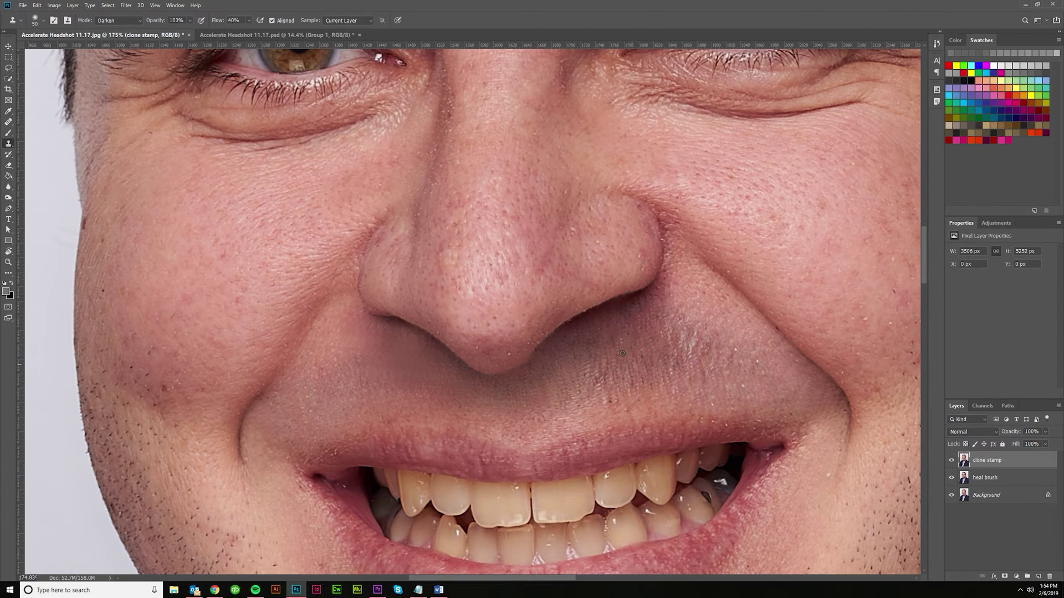
mouse_move(663, 339)
mouse_down()
mouse_move(681, 346)
mouse_move(668, 333)
mouse_move(664, 350)
mouse_up()
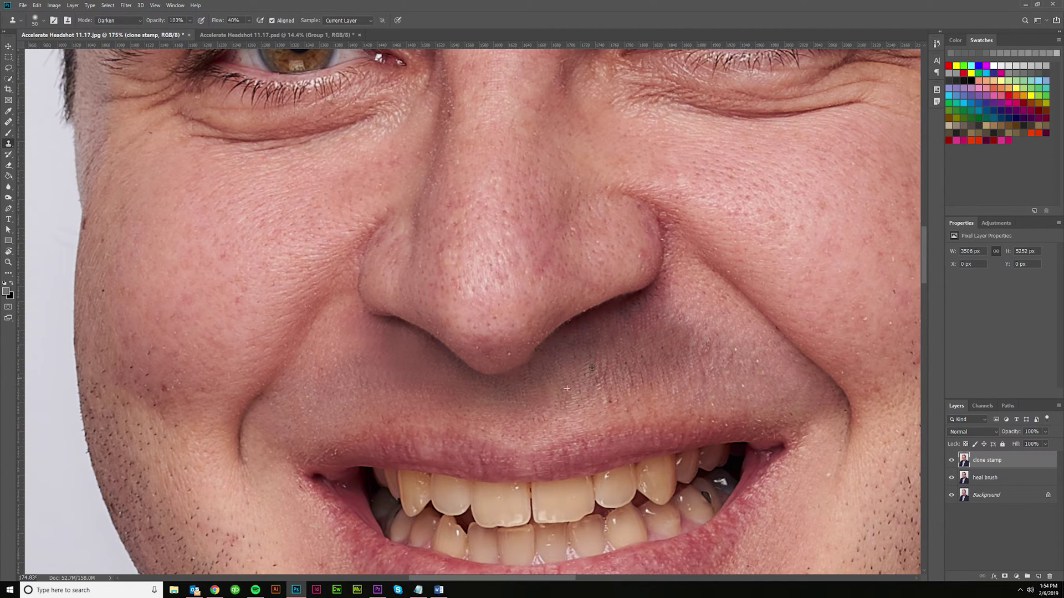
Review the face at several magnifications and set the Clone Stamp mode back to Lighten.
scroll(626, 381, down, 10)
scroll(651, 430, up, 2)
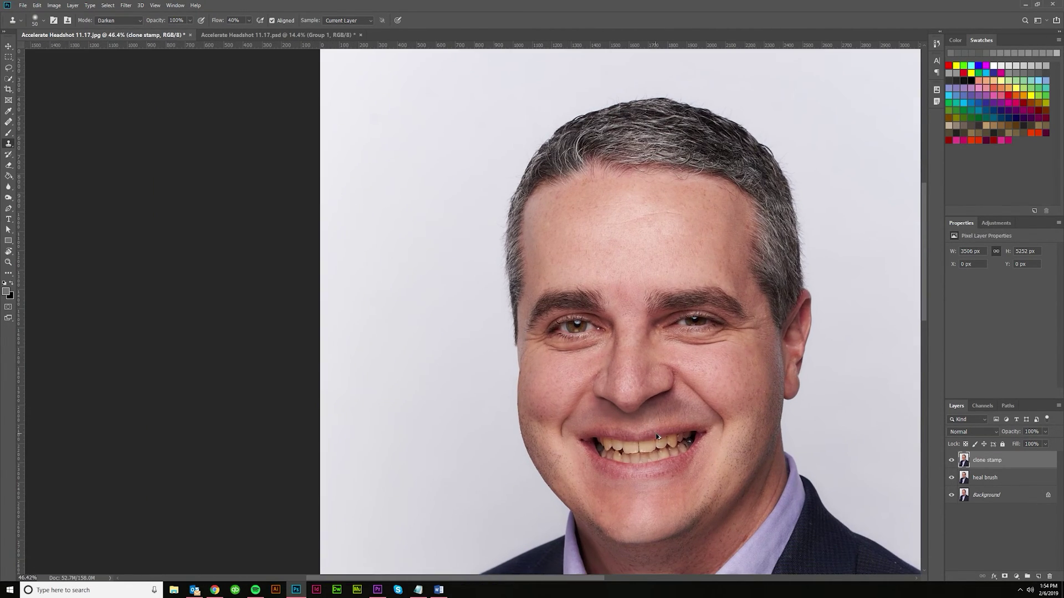
scroll(672, 454, down, 3)
scroll(682, 463, right, 1)
scroll(681, 463, up, 6)
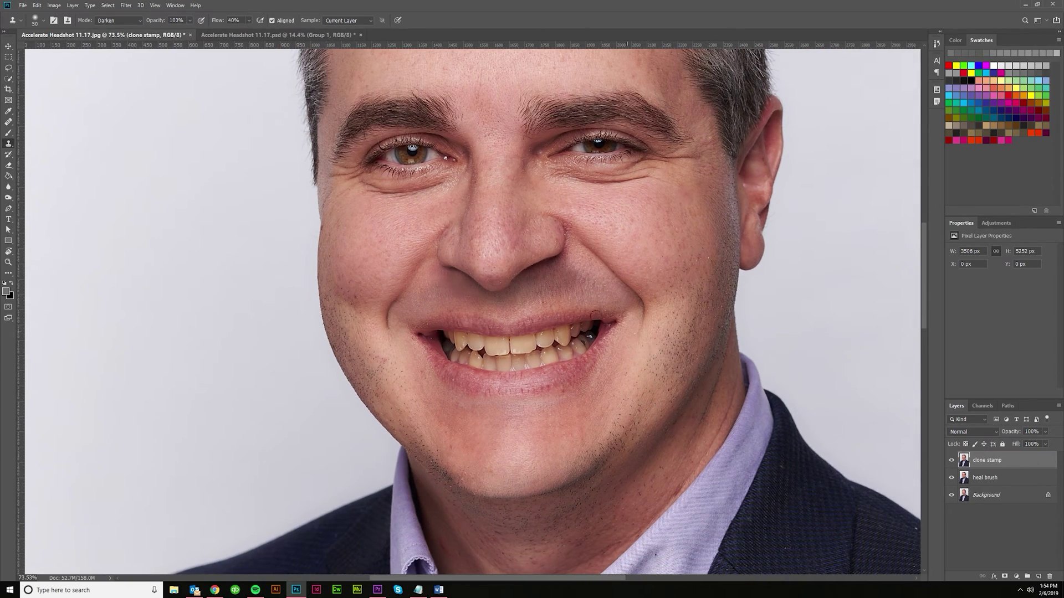
scroll(525, 307, up, 5)
scroll(525, 307, up, 3)
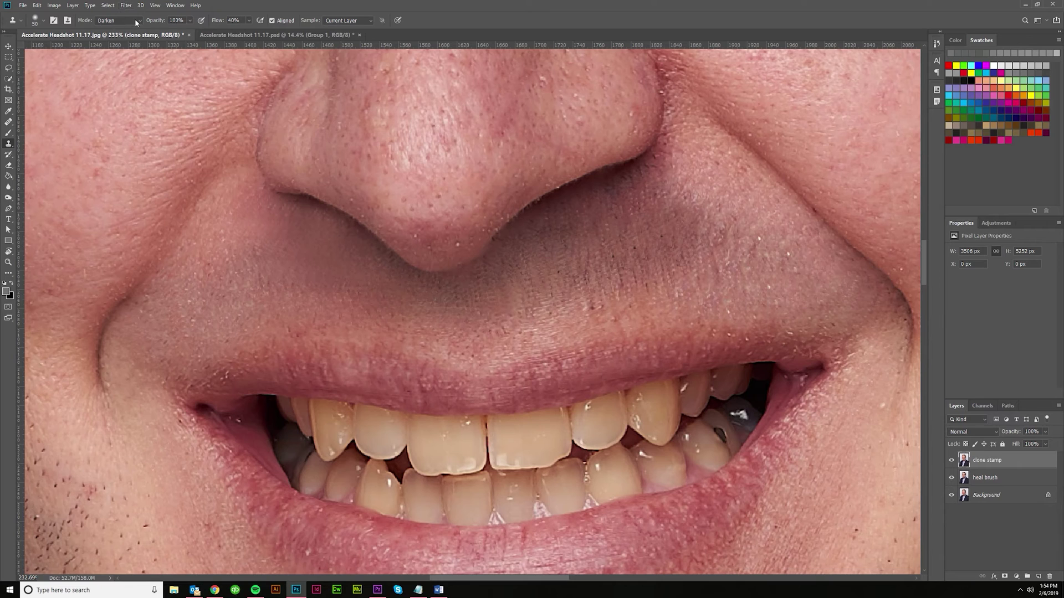
click(136, 21)
click(111, 90)
Compare the full portrait repeatedly with the "clone stamp" layer hidden and shown.
scroll(694, 360, down, 10)
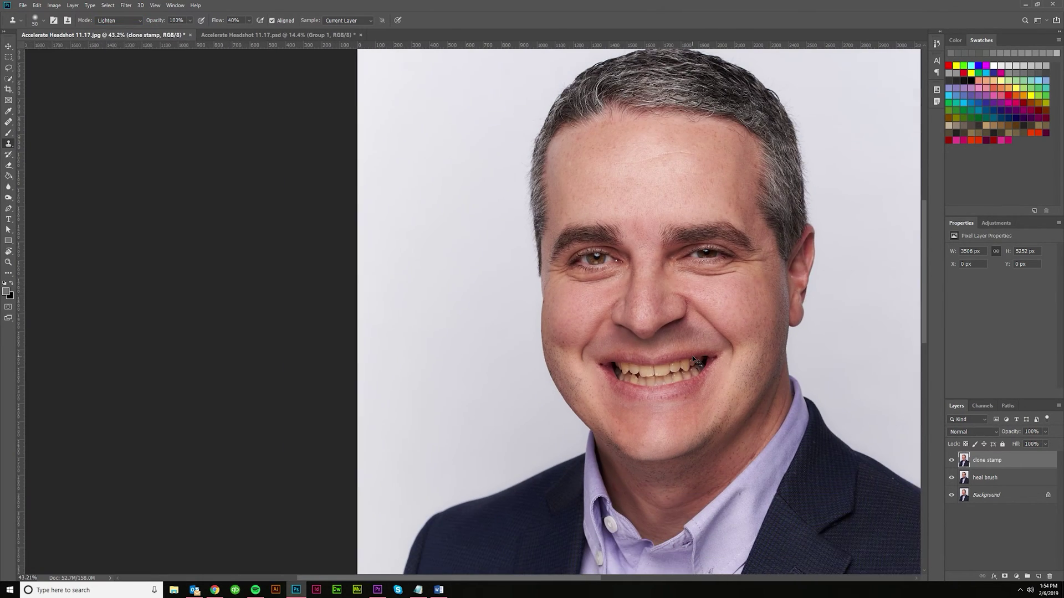
scroll(693, 359, right, 2)
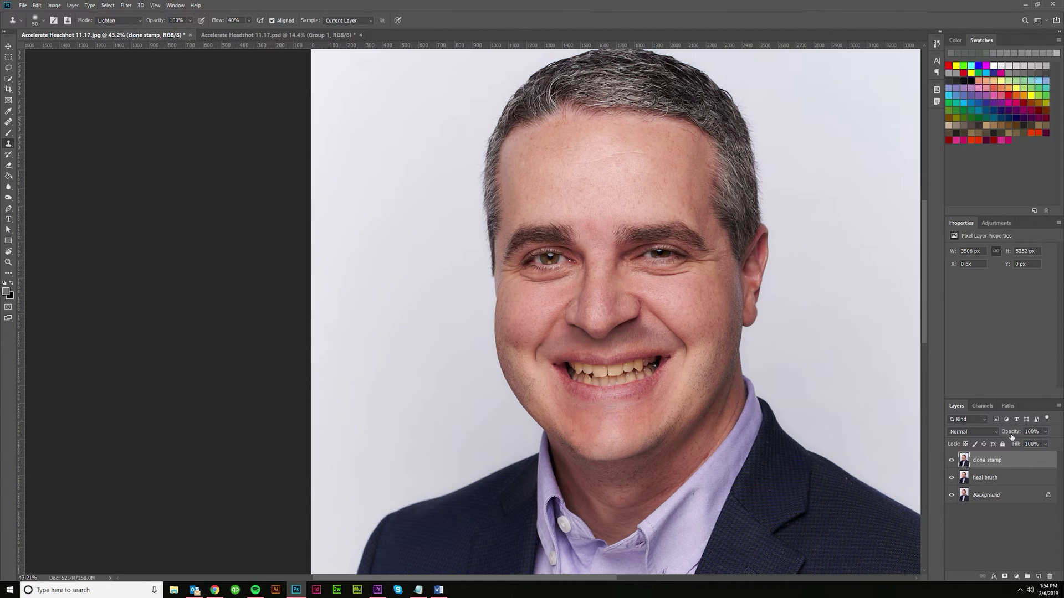
click(952, 460)
click(951, 460)
scroll(713, 376, down, 5)
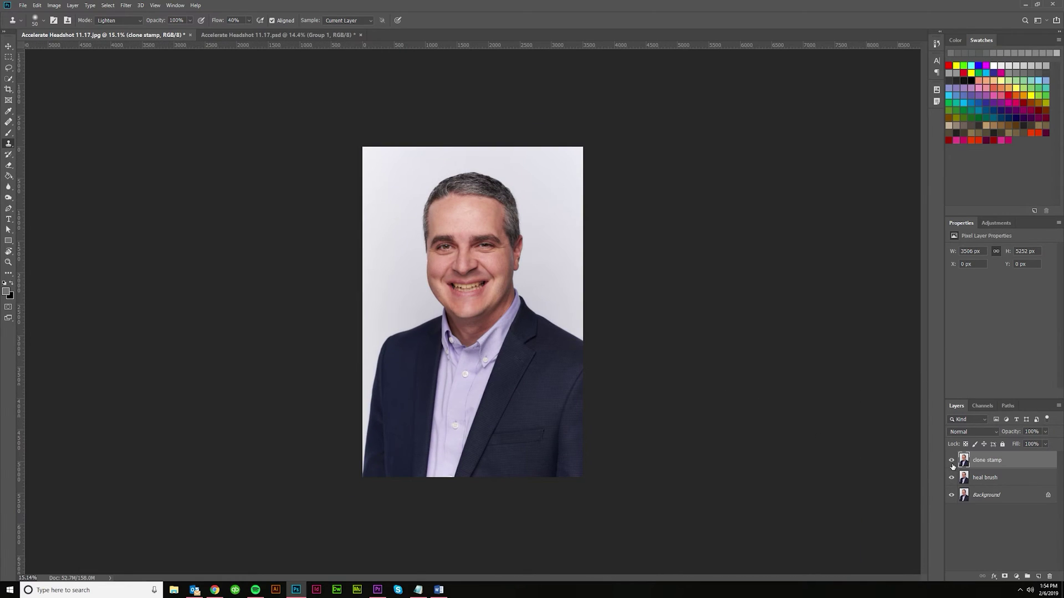
click(951, 463)
click(951, 463)
click(951, 463)
click(951, 464)
click(951, 464)
click(951, 463)
Reduce the "clone stamp" layer's opacity to 60% and check the blend by hiding and showing the layer.
scroll(488, 249, up, 5)
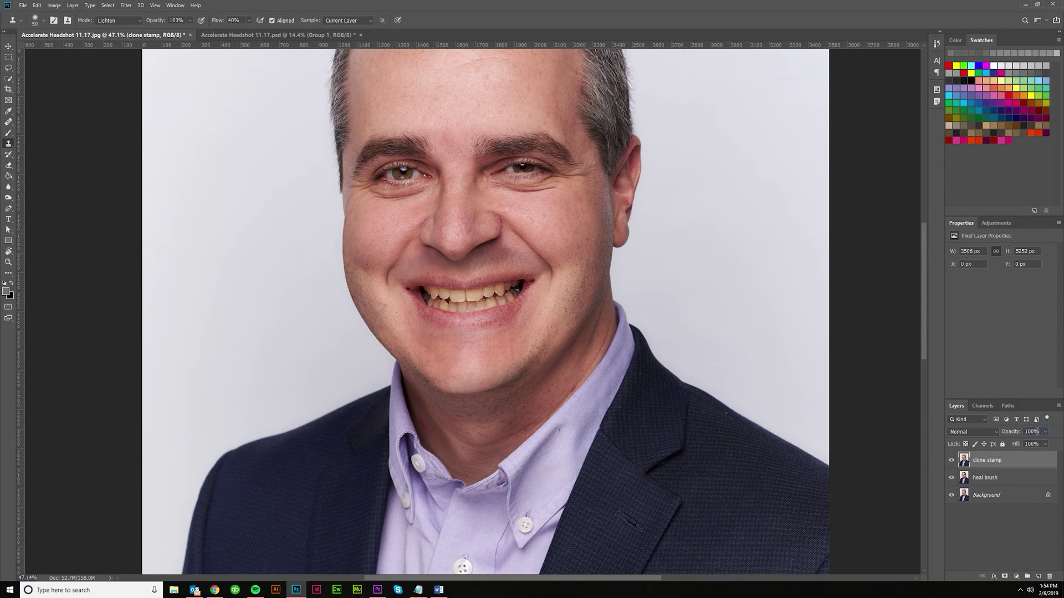
key(shift+Down)
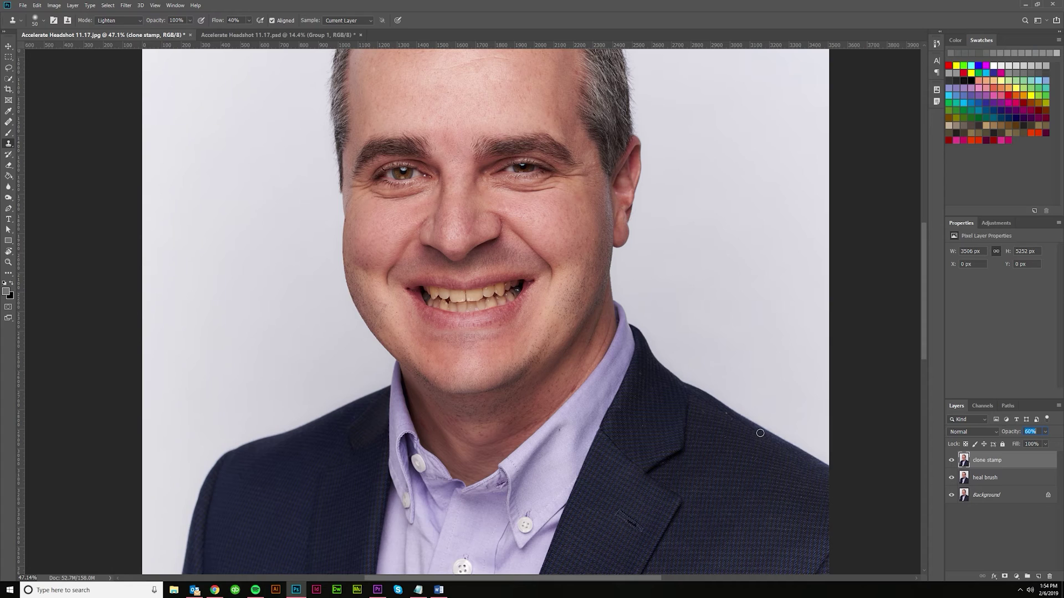
click(951, 463)
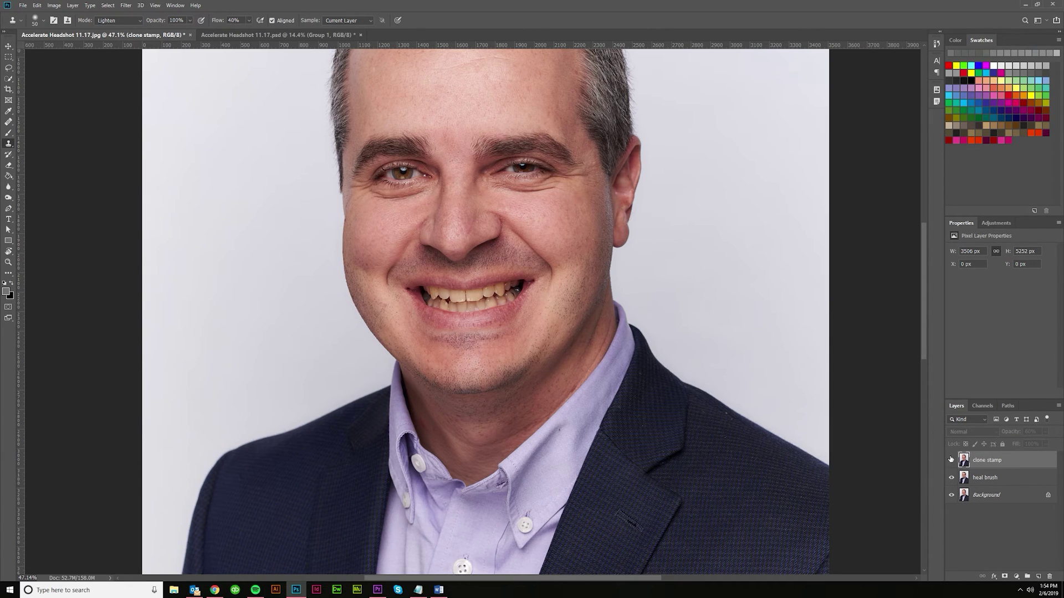
click(951, 460)
Examine the mouth and chin up close and from a distance, comparing the 60% "clone stamp" layer hidden and shown.
scroll(493, 235, left, 1)
scroll(493, 237, up, 8)
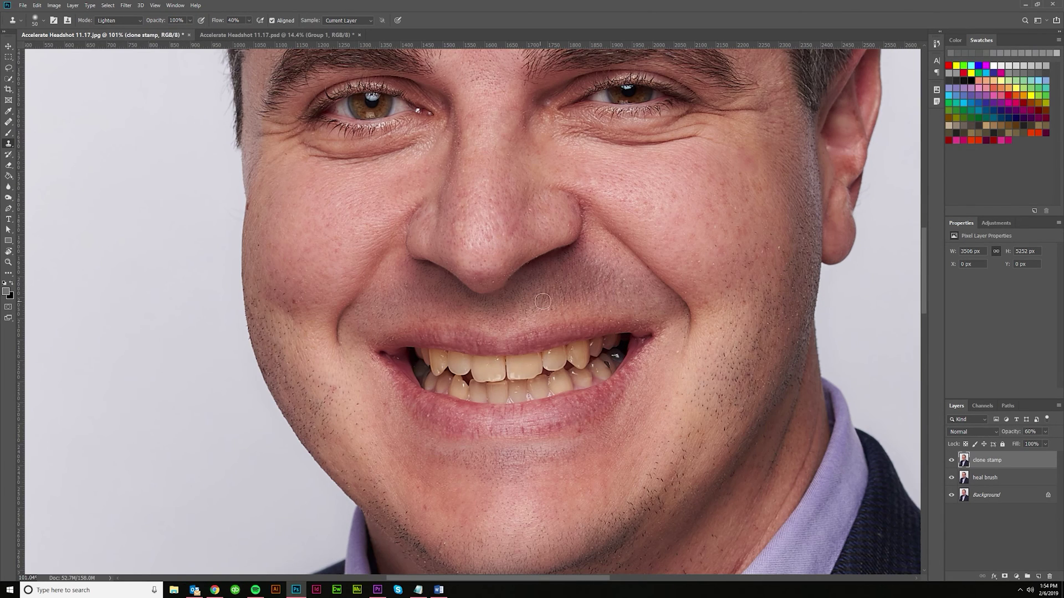
scroll(379, 325, down, 4)
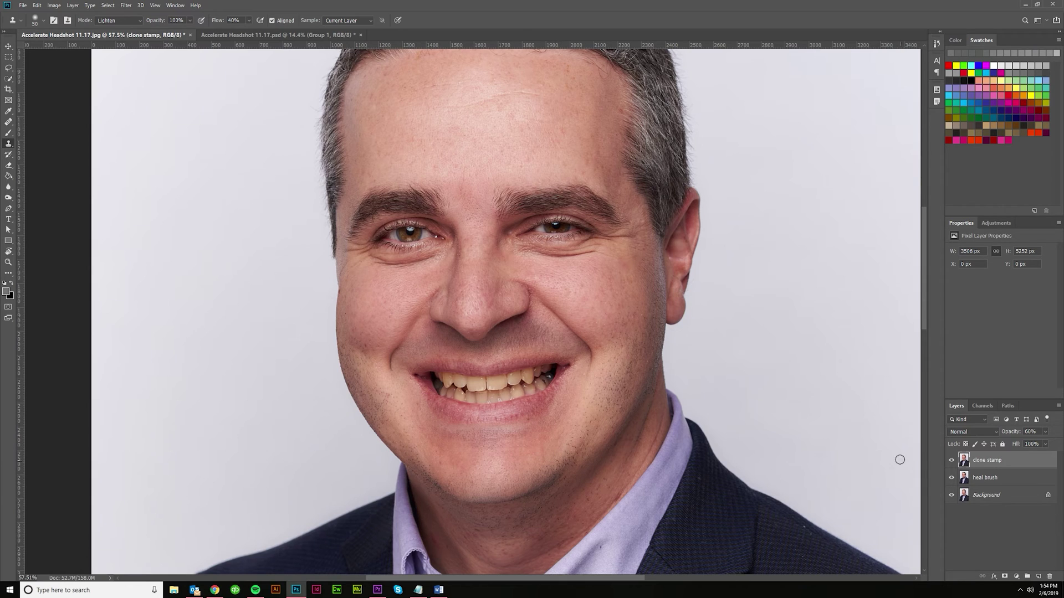
click(952, 461)
click(952, 461)
click(952, 461)
scroll(711, 514, up, 3)
scroll(472, 443, down, 5)
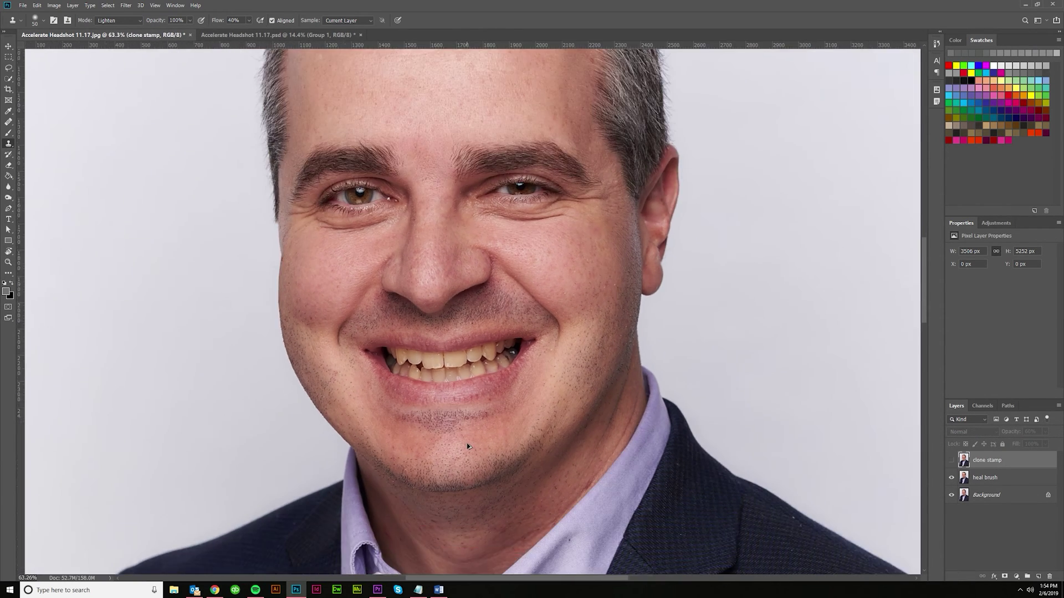
click(952, 461)
scroll(696, 432, down, 3)
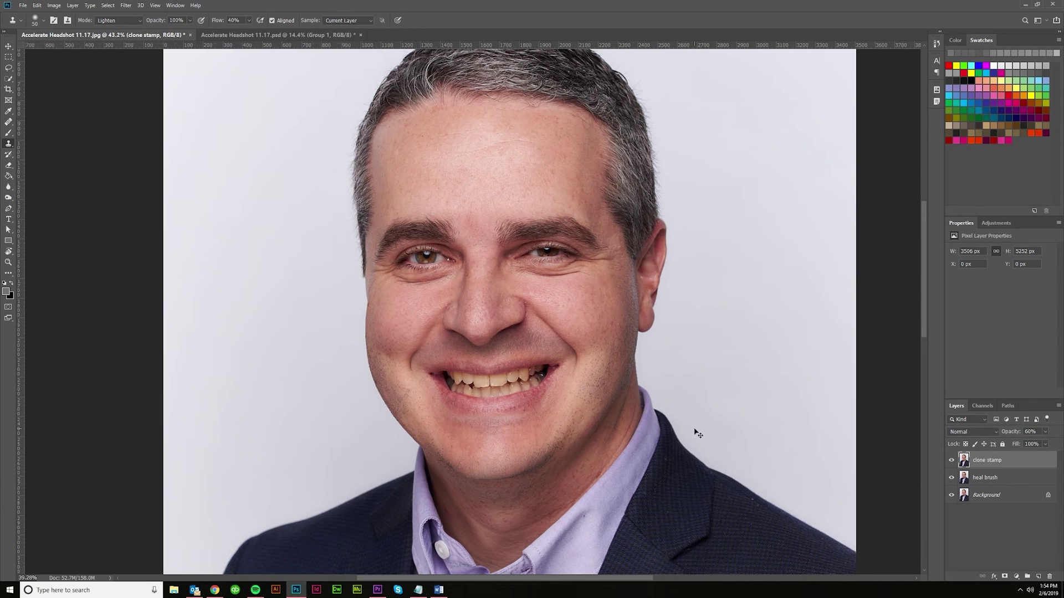
Sample skin on the jaw below the ear, reduce the Clone Stamp brush size to 15, and clone over the jawline stubble.
scroll(630, 363, up, 4)
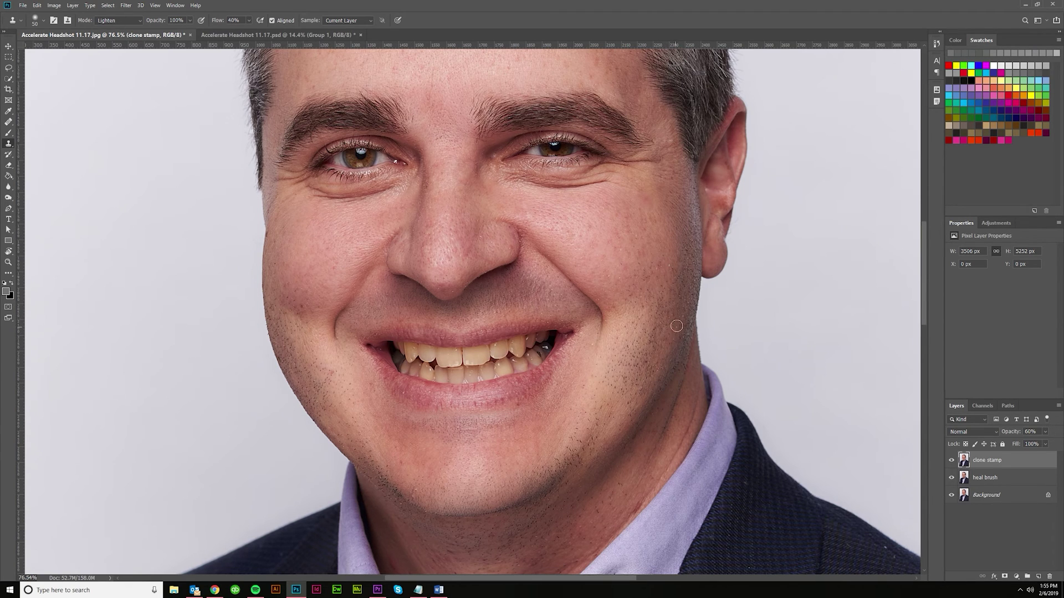
scroll(695, 277, up, 4)
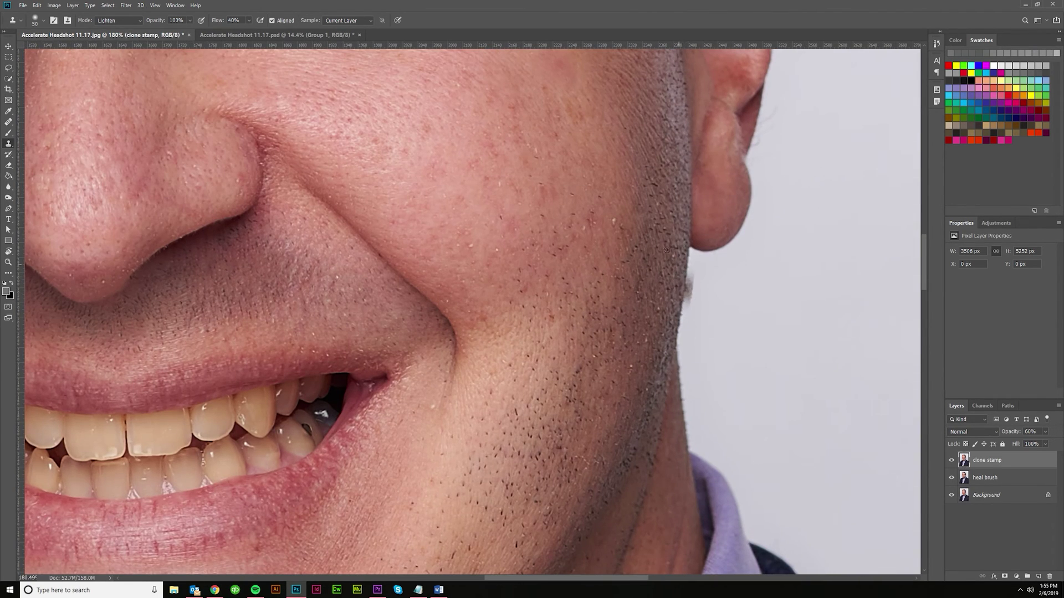
click(668, 253)
alt+click(655, 312)
key(bracketleft)
key(bracketleft)
key(bracketleft)
key(bracketleft)
key(bracketleft)
key(bracketleft)
key(bracketleft)
scroll(647, 333, down, 4)
drag(661, 444, 760, 404)
scroll(429, 426, down, 4)
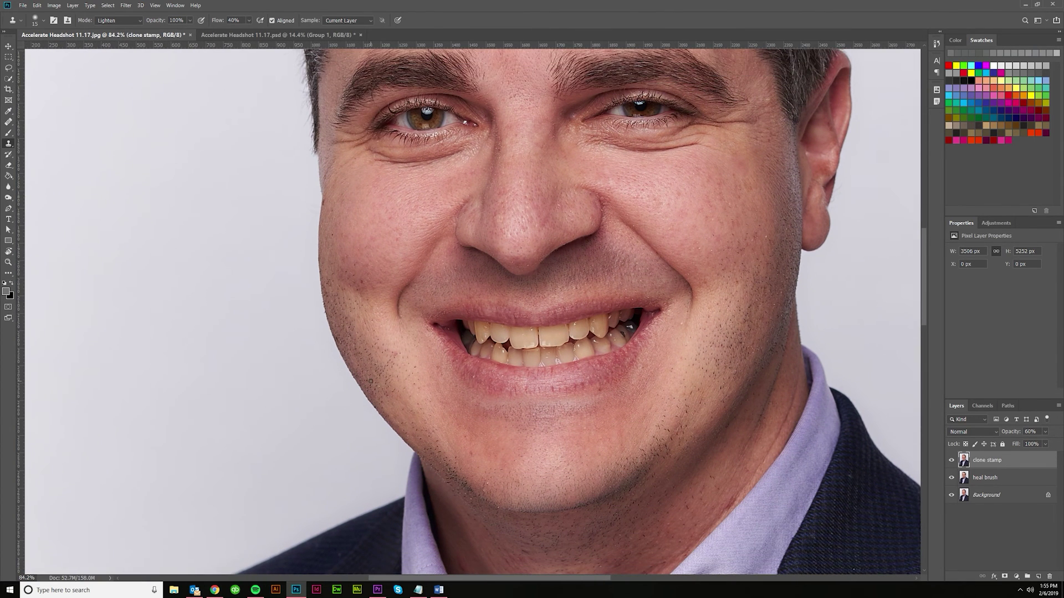
scroll(480, 503, up, 7)
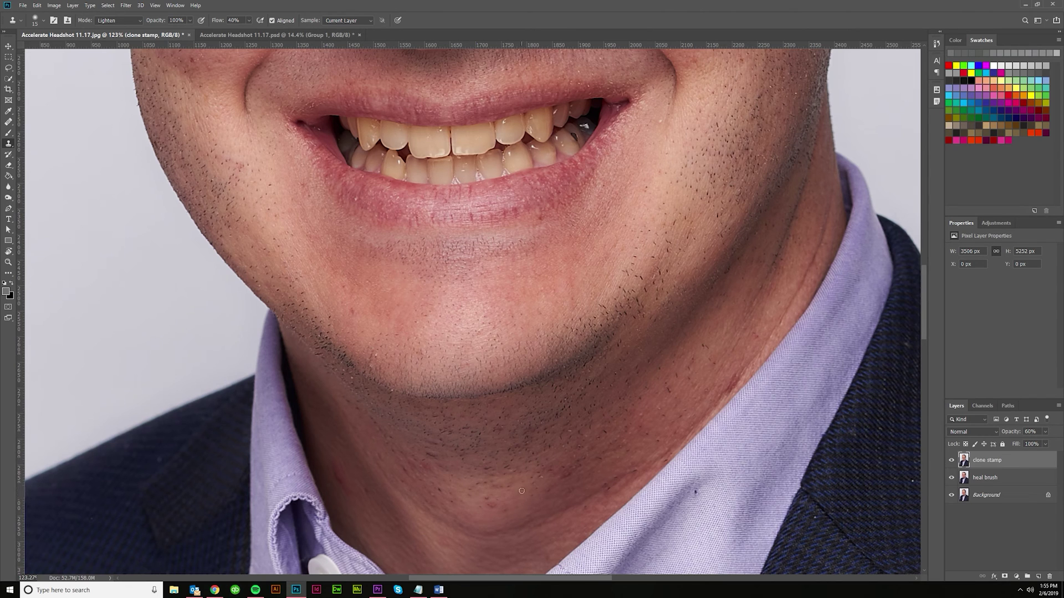
Review the stubble retouching across the whole face, comparing it with the "clone stamp" layer hidden and shown.
scroll(632, 460, down, 5)
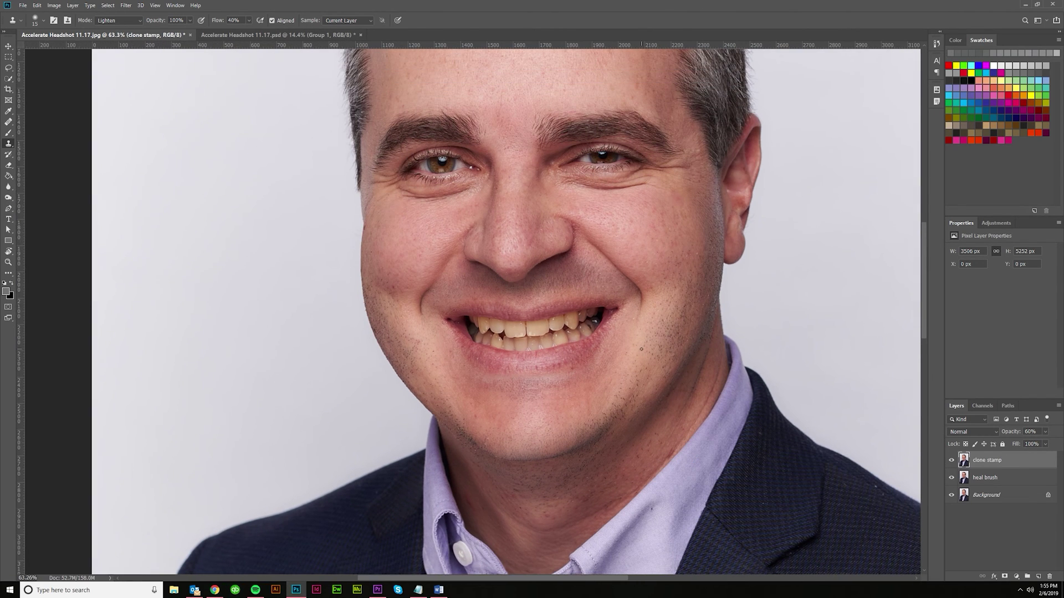
scroll(690, 366, up, 3)
scroll(675, 354, down, 1)
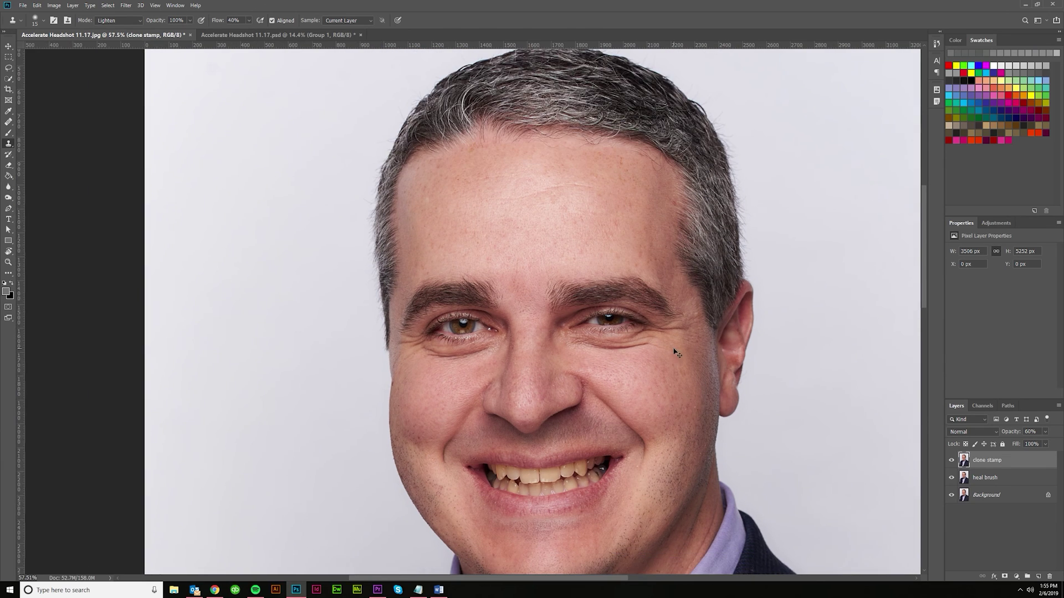
drag(674, 354, 647, 307)
click(951, 460)
click(950, 460)
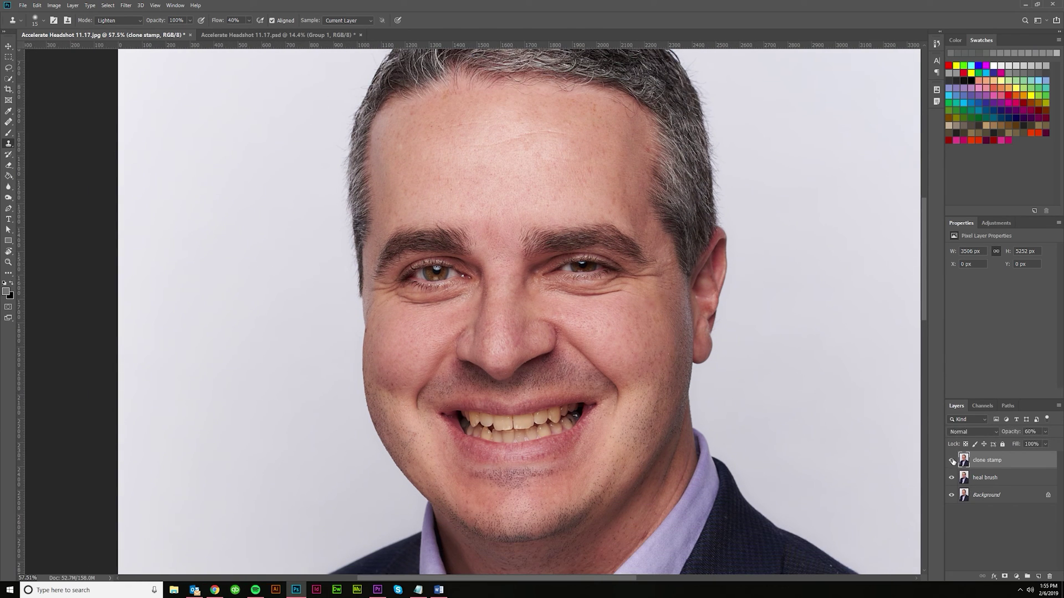
click(953, 462)
click(953, 462)
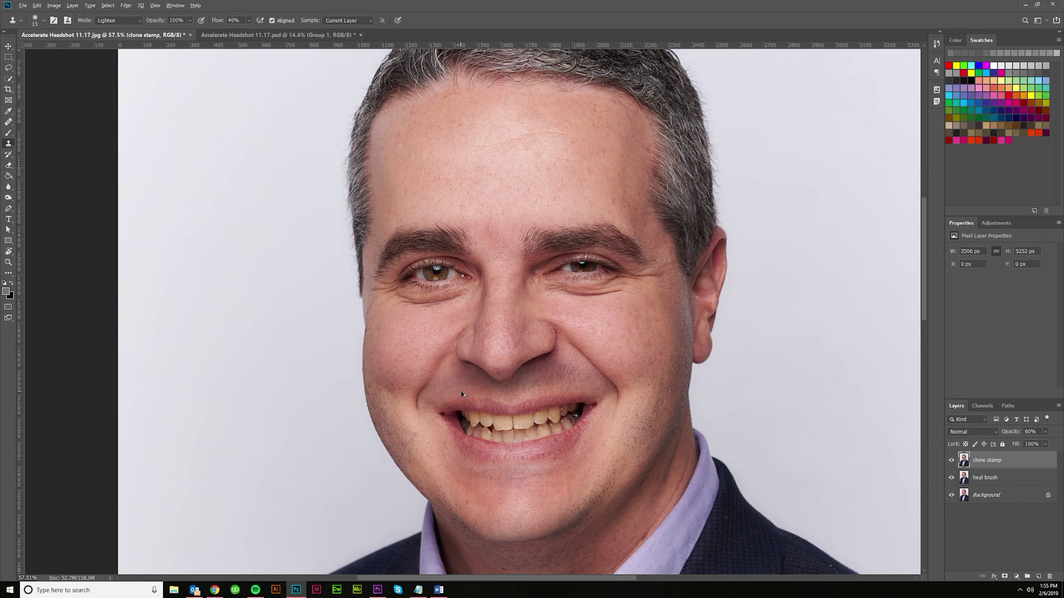
Inspect the upper lip area up close, and compare the head-and-shoulders view with and without the "clone stamp" layer.
scroll(462, 394, up, 5)
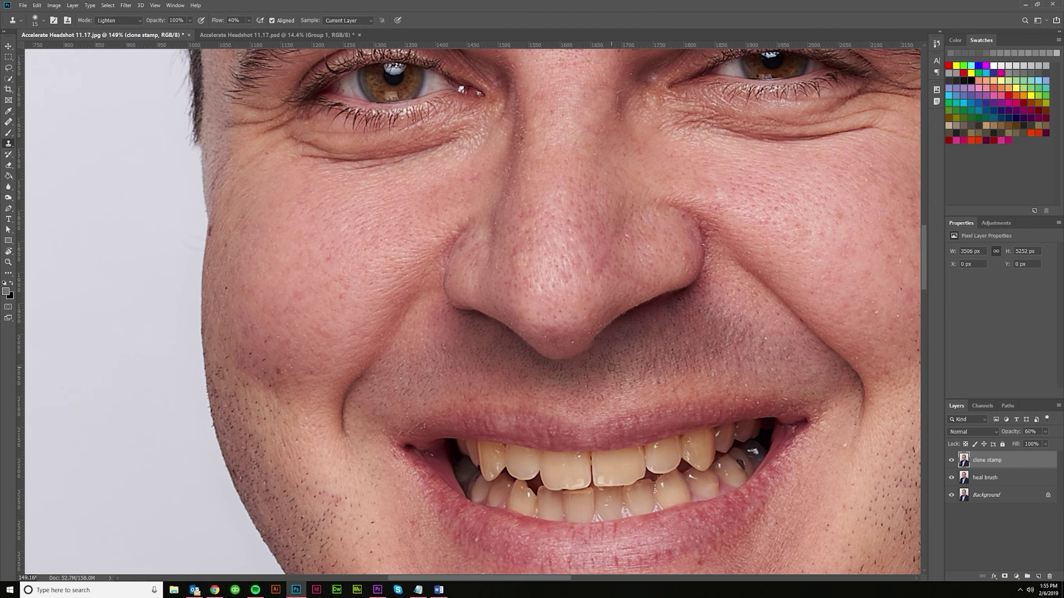
scroll(611, 367, down, 5)
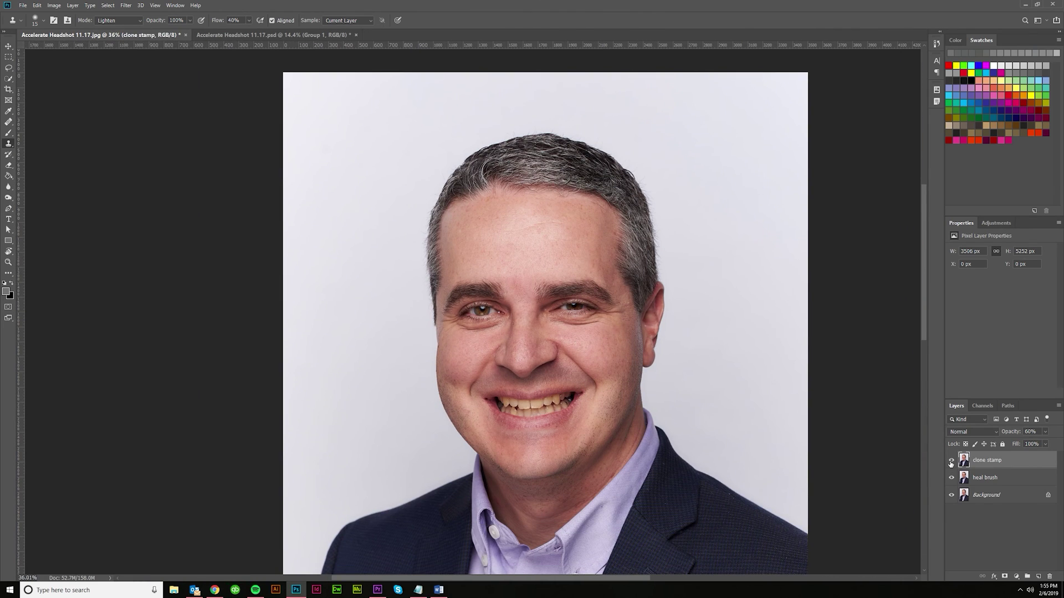
click(951, 463)
click(952, 463)
click(951, 464)
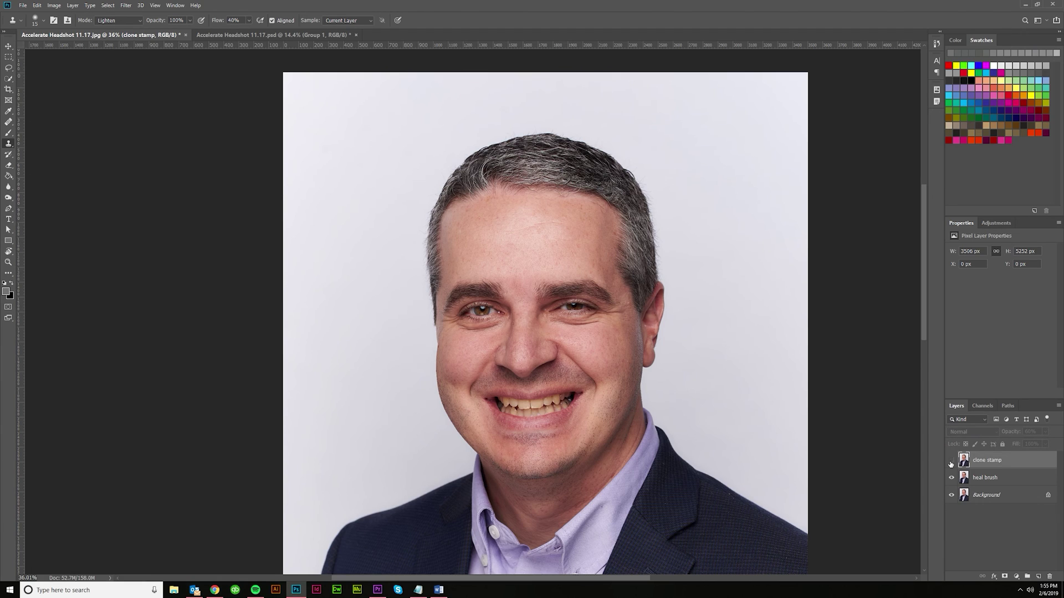
click(952, 463)
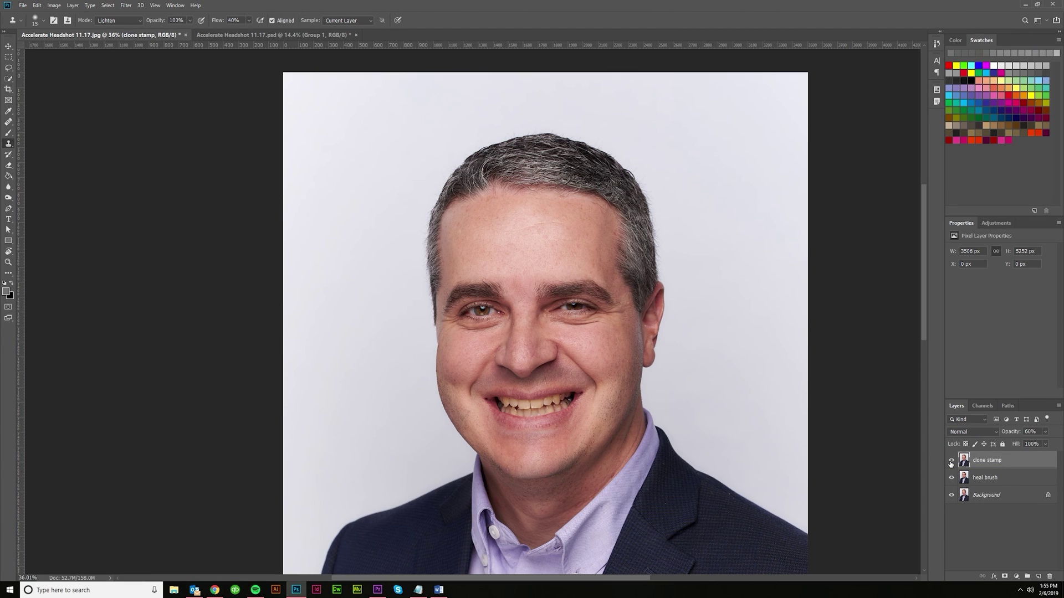